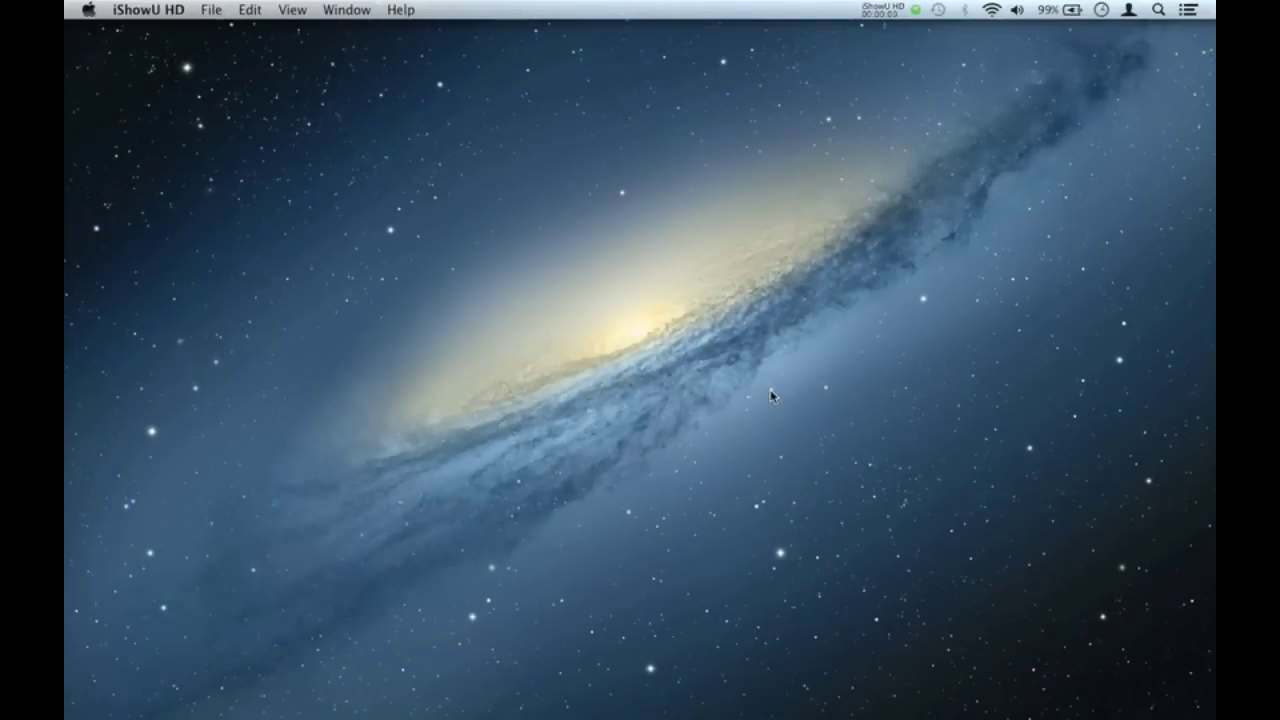
# Launch GNS3 from Spotlight and dismiss the New Project prompt.
pyautogui.press('super+space')
pyautogui.write('gn')
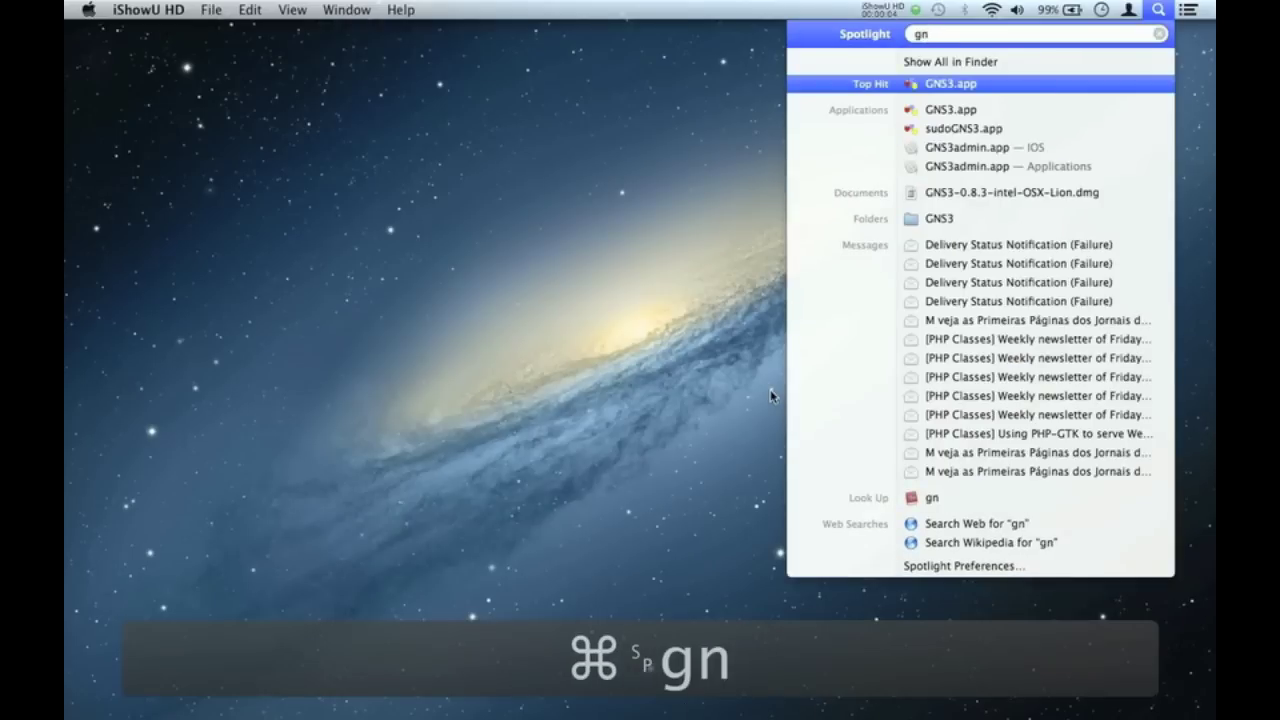
pyautogui.press('Return')
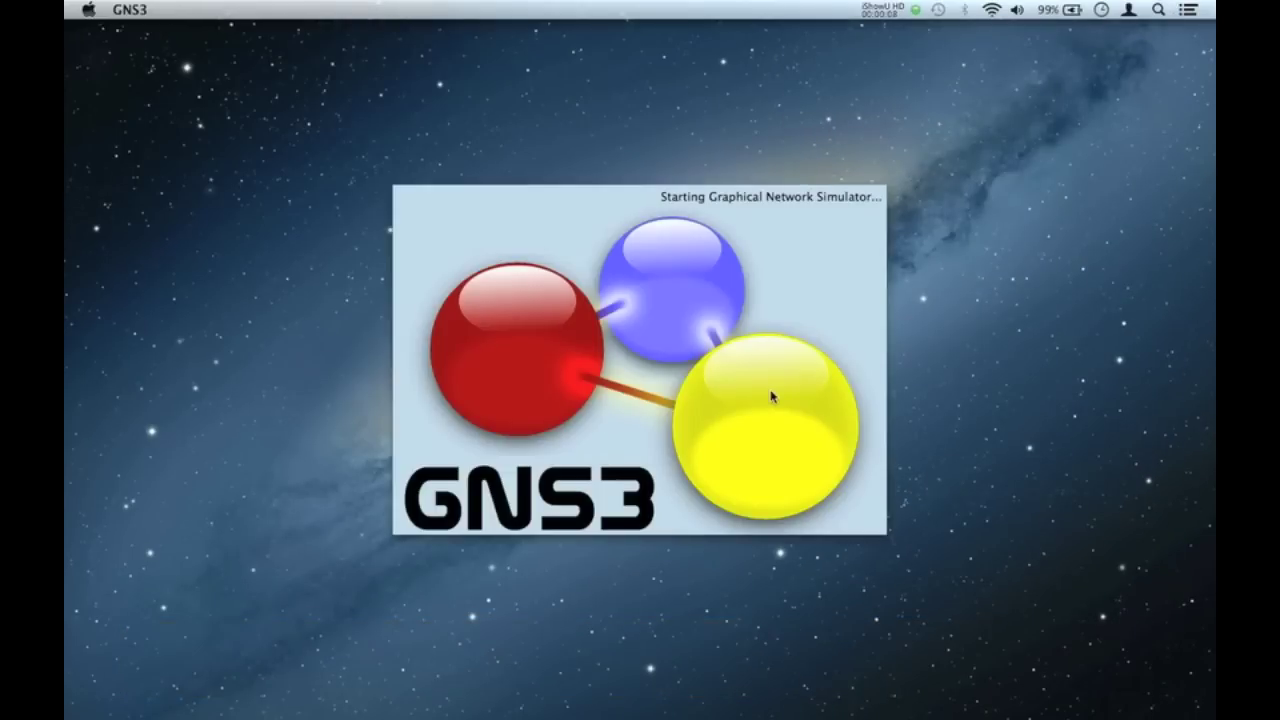
pyautogui.press('Escape')
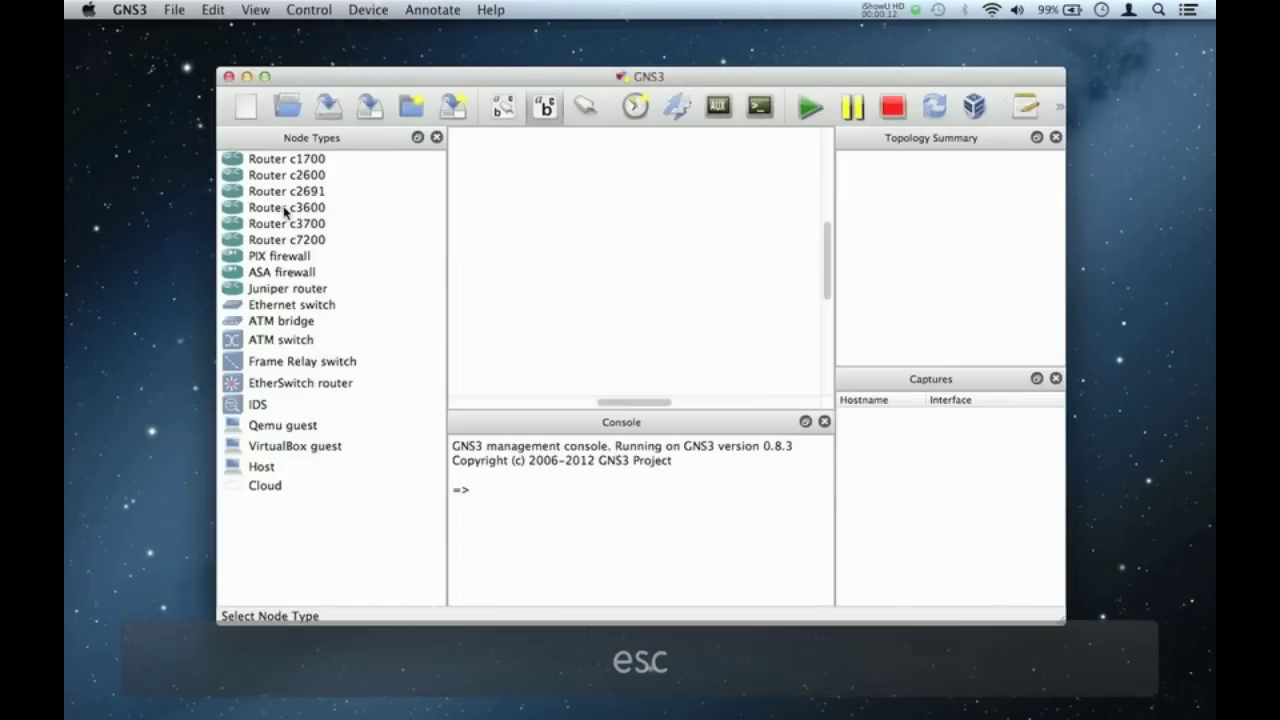
# Place a c3600 router R1 and a cloud node C1 on the topology canvas.
pyautogui.moveTo(285, 208); pyautogui.dragTo(495, 229)
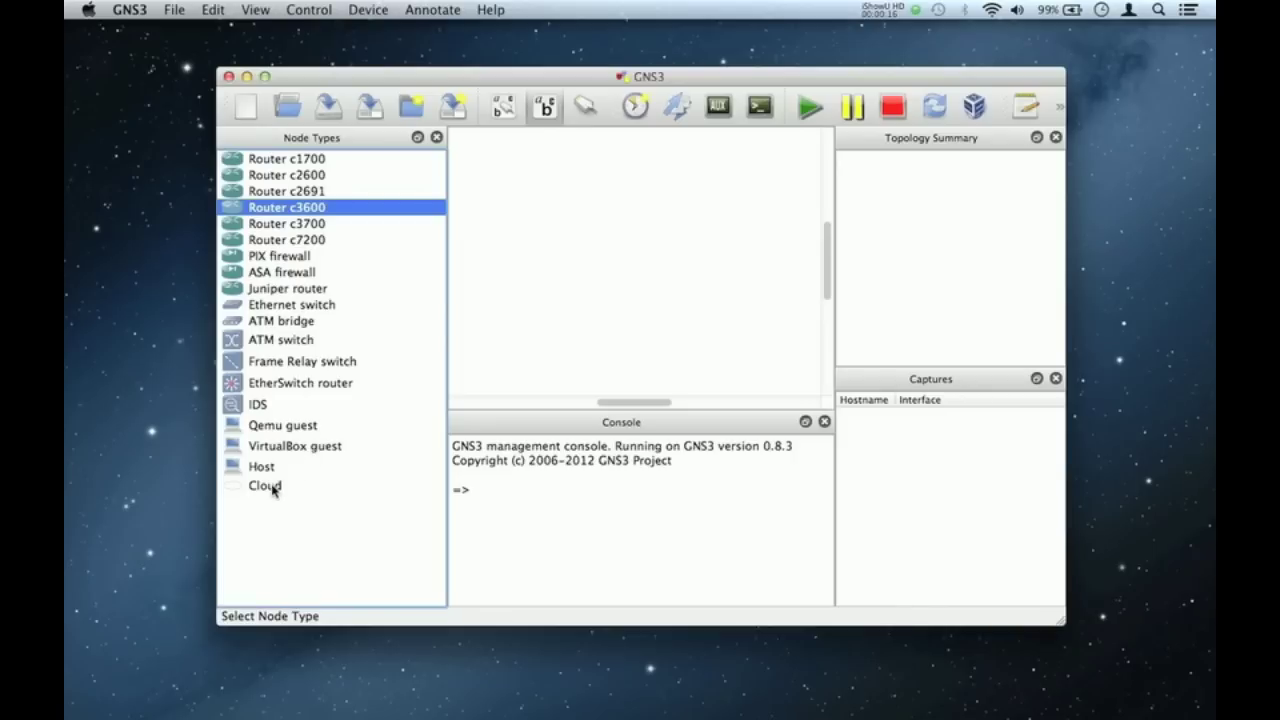
pyautogui.moveTo(273, 489); pyautogui.dragTo(290, 490)
pyautogui.moveTo(622, 325); pyautogui.dragTo(692, 237)
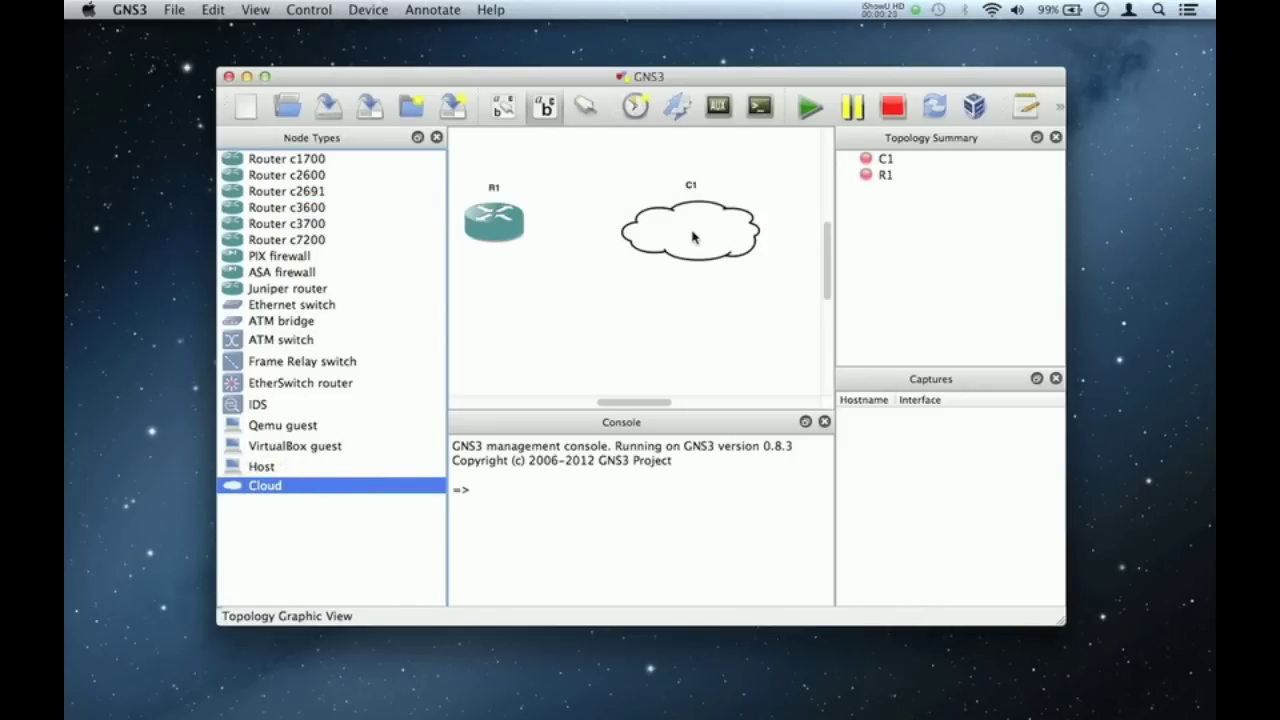
# Give cloud C1 a generic Ethernet NIO on en0 (nio_gen_eth:en0) and save its settings.
pyautogui.doubleClick(692, 237)
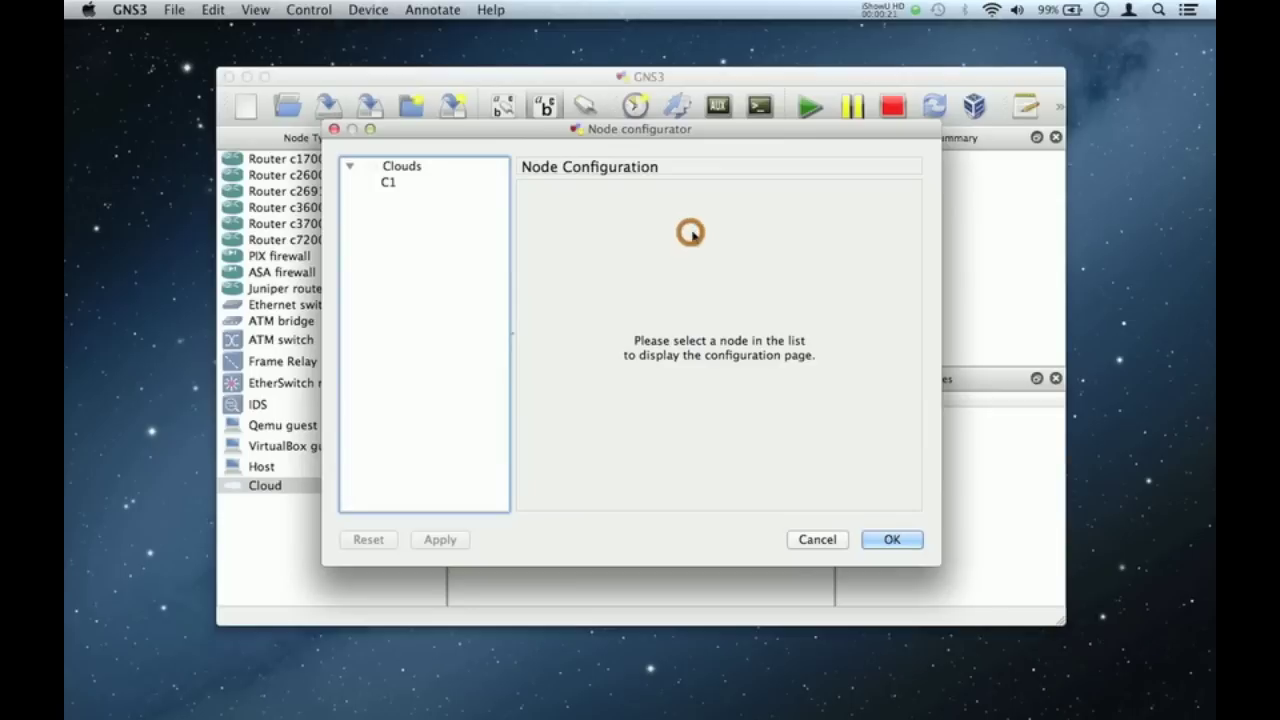
pyautogui.click(391, 182)
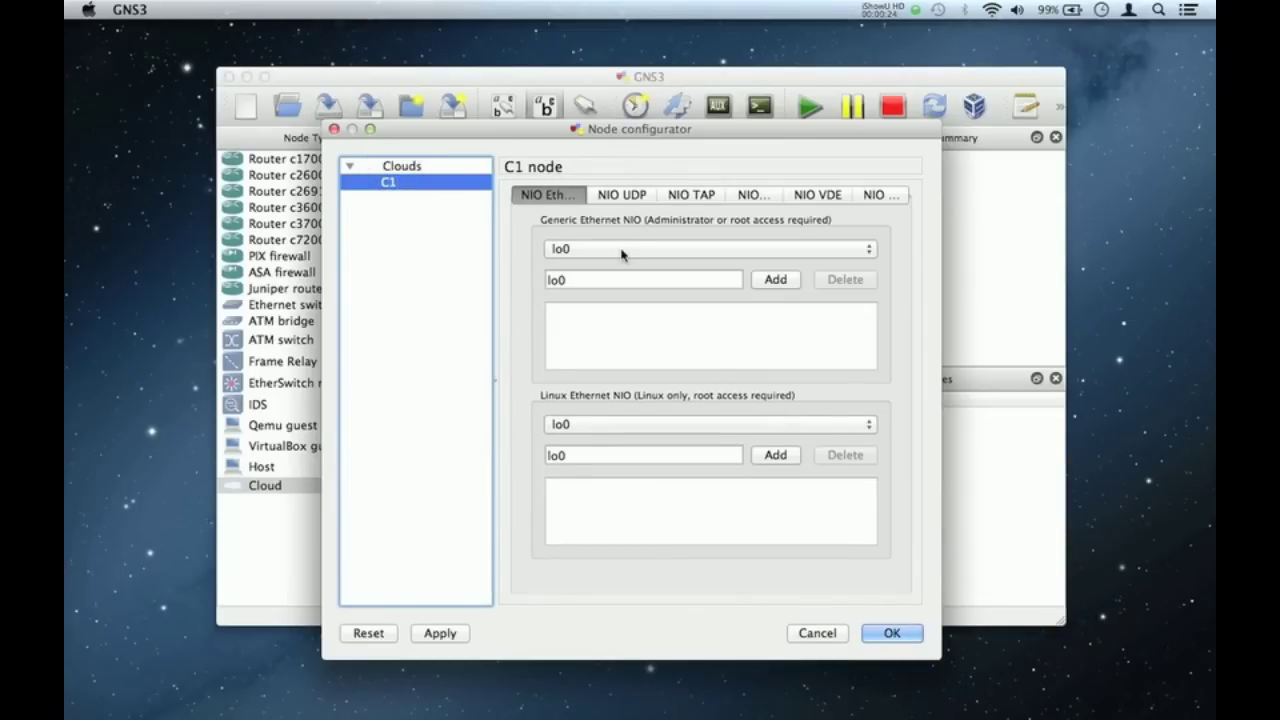
pyautogui.click(864, 251)
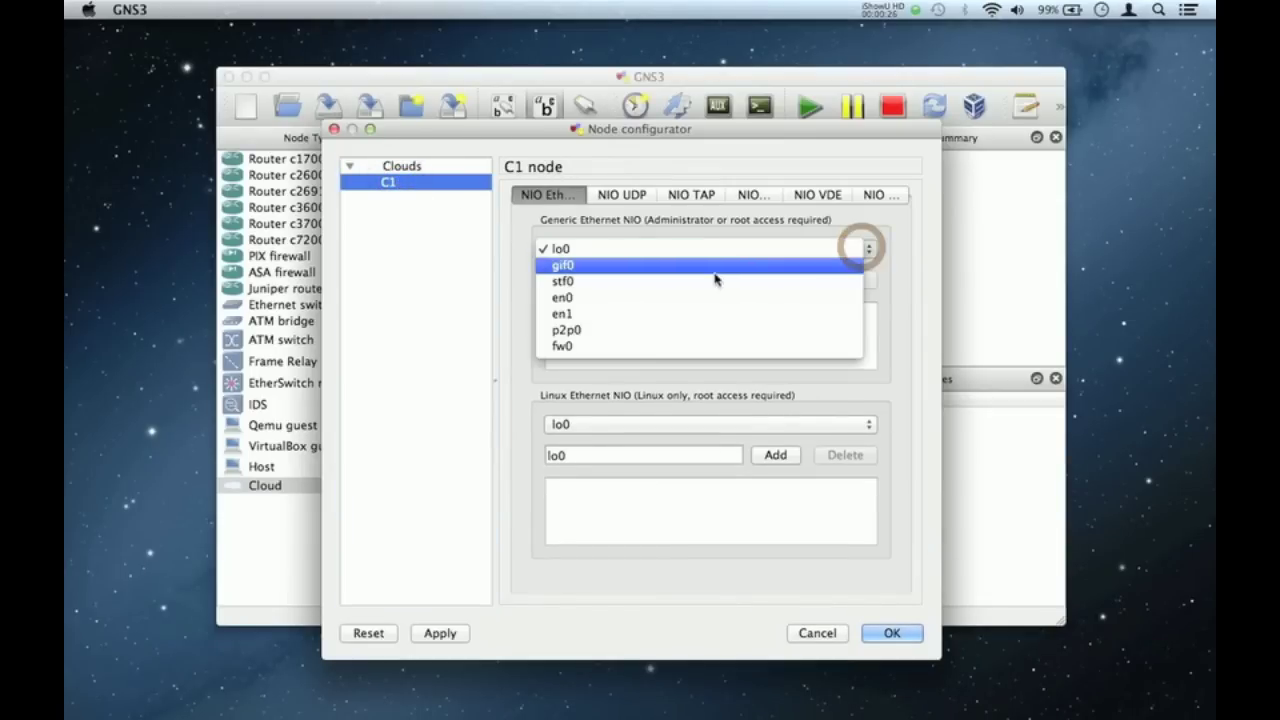
pyautogui.click(606, 302)
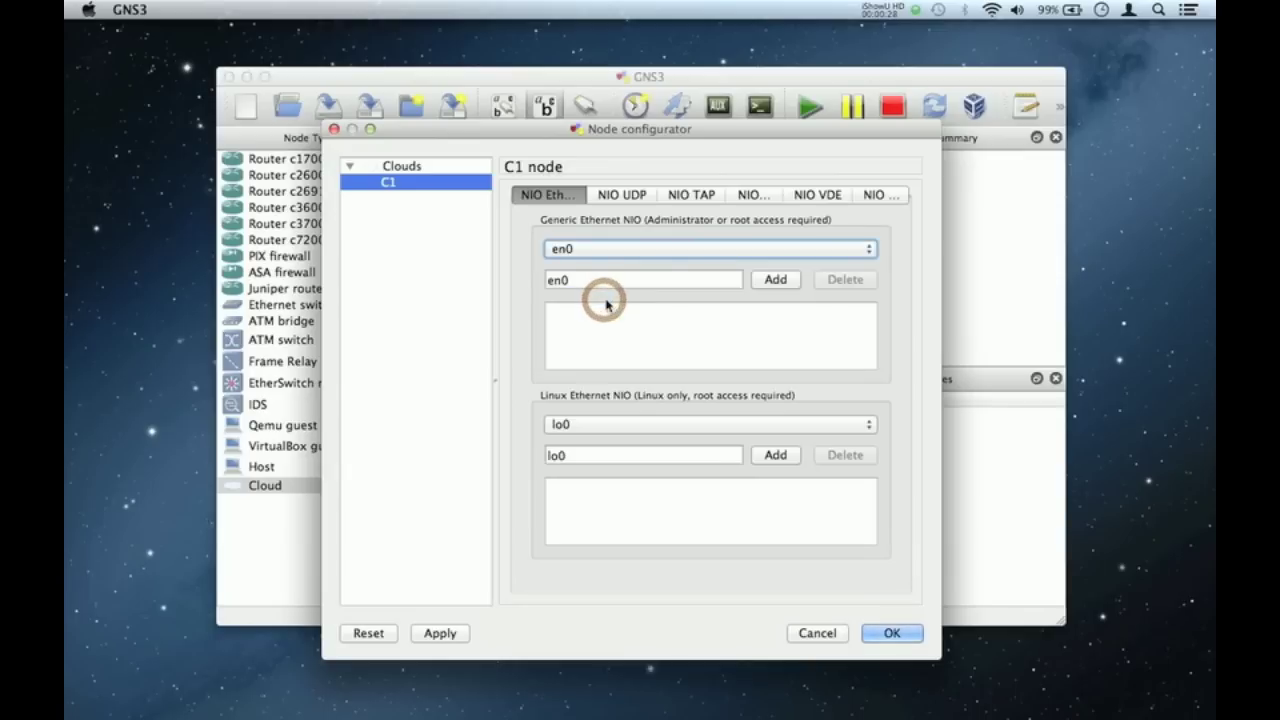
pyautogui.click(775, 280)
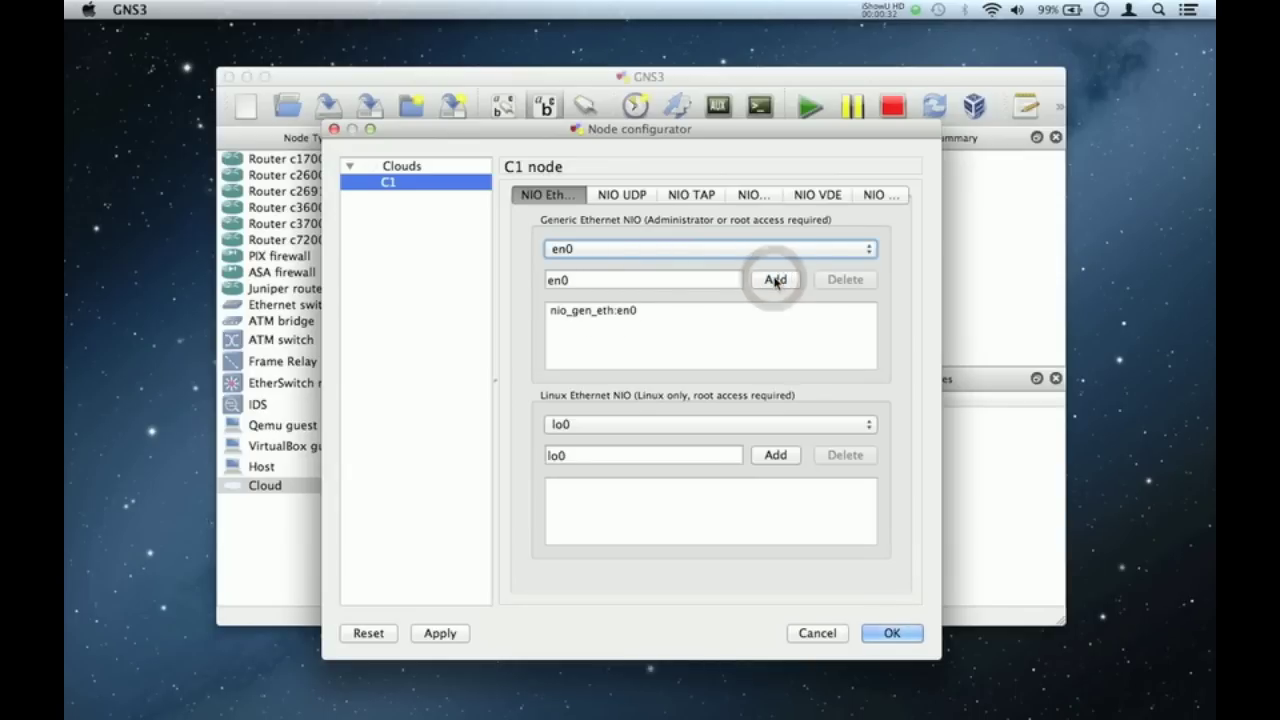
pyautogui.click(886, 634)
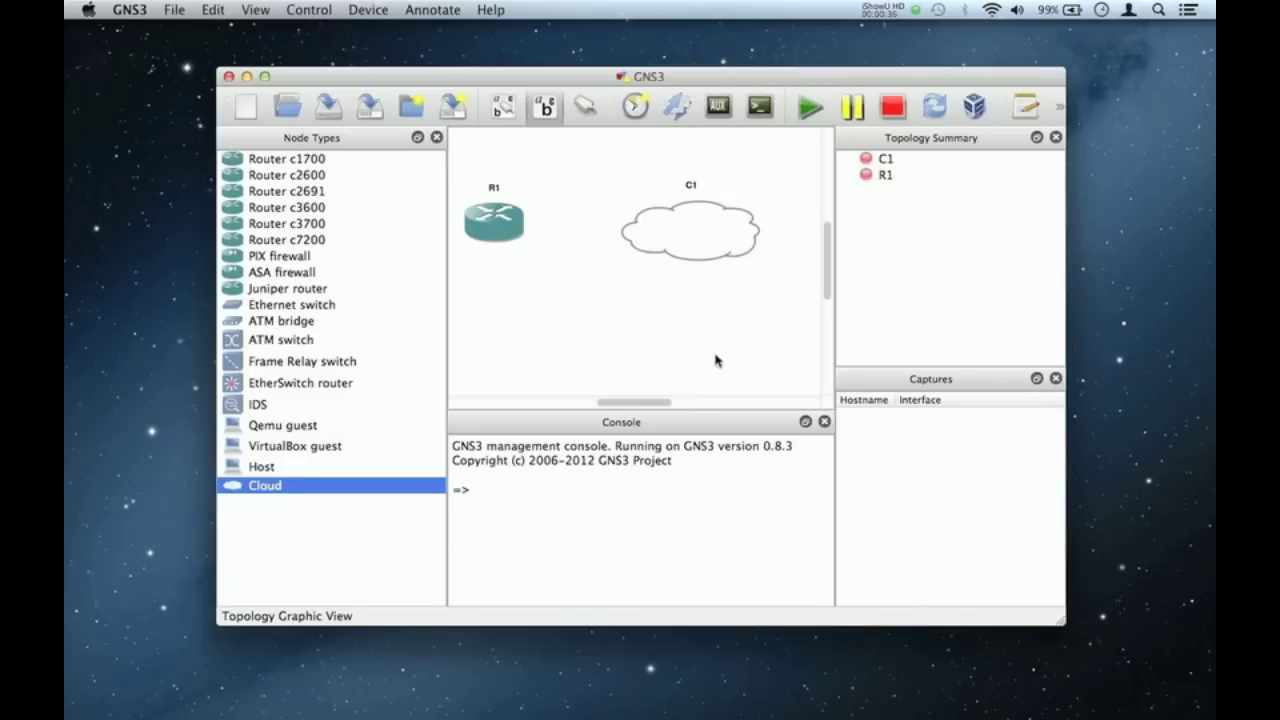
# Link router R1 to cloud C1's nio_gen_eth:en0 with a FastEthernet link.
pyautogui.click(588, 110)
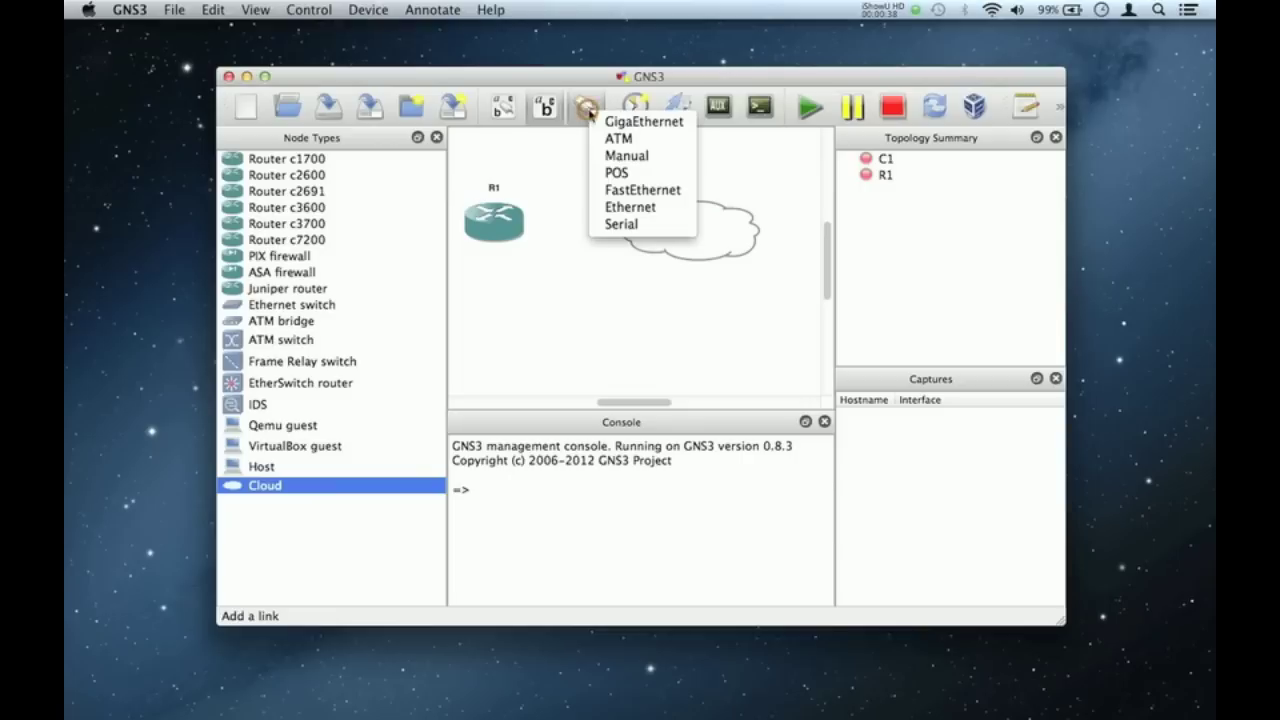
pyautogui.click(616, 190)
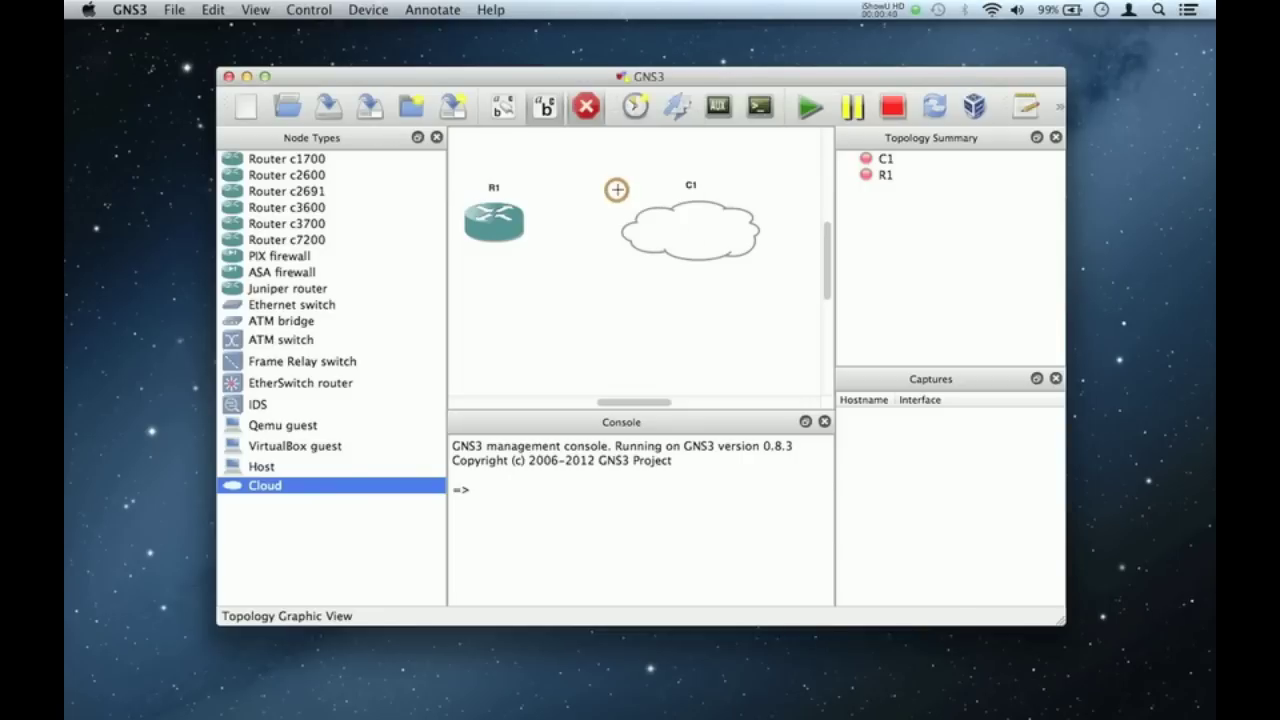
pyautogui.click(504, 219)
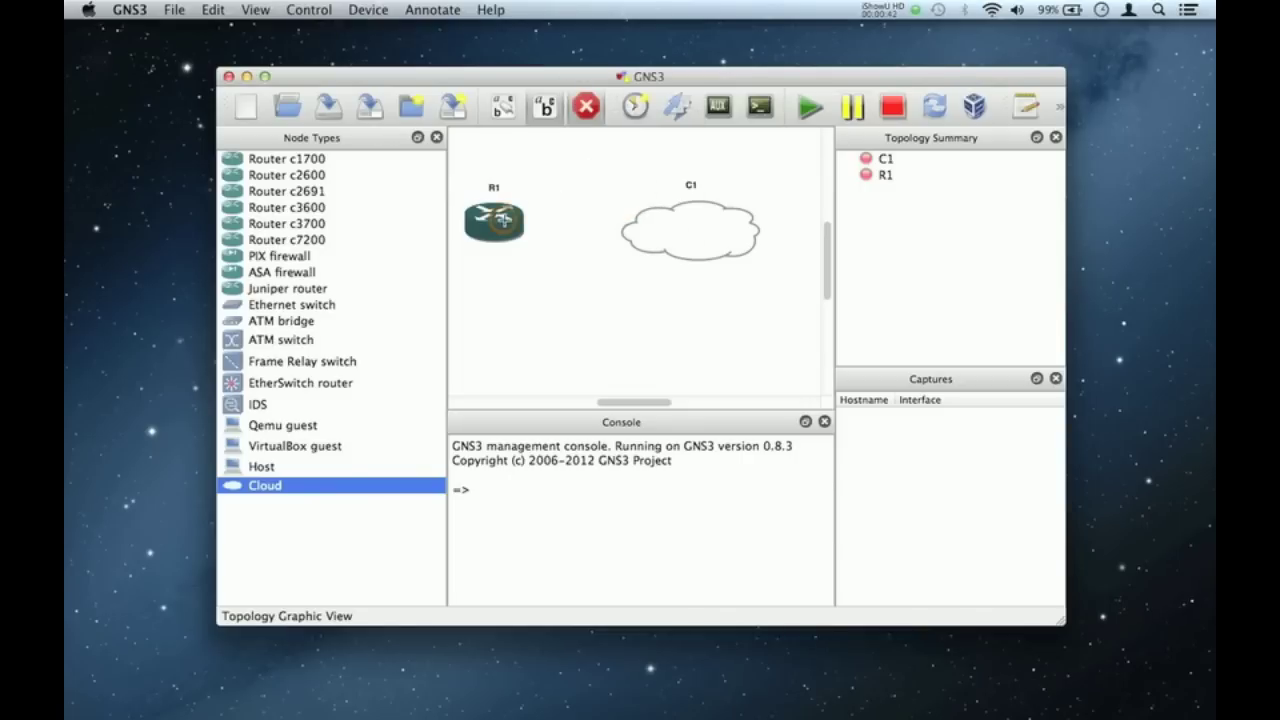
pyautogui.click(663, 232)
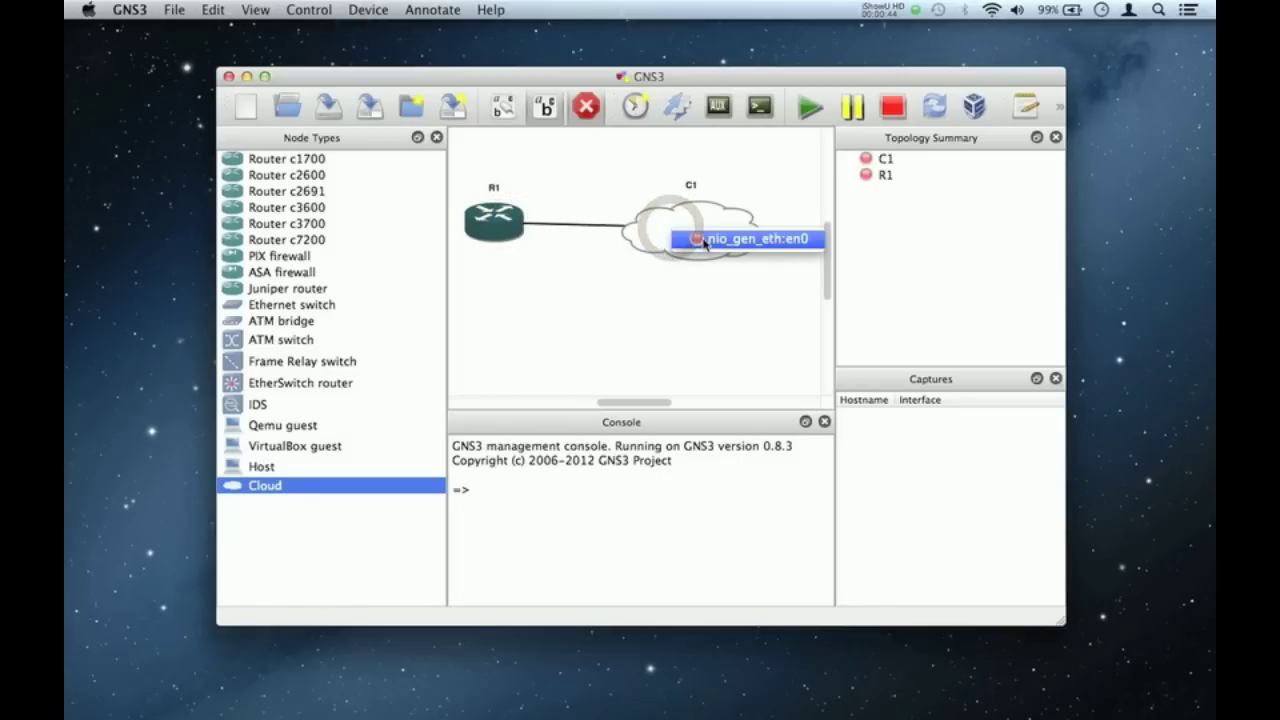
pyautogui.click(705, 239)
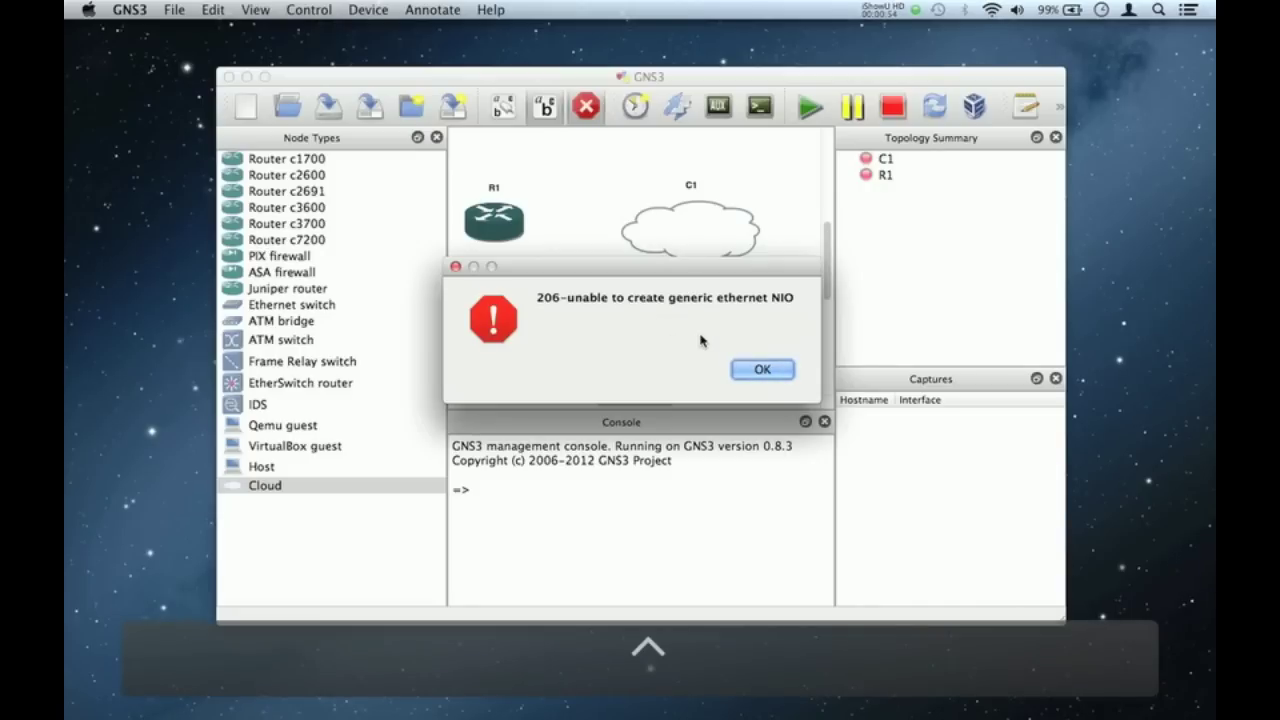
# Dismiss the error 206 NIO message and quit GNS3 without saving.
pyautogui.click(762, 371)
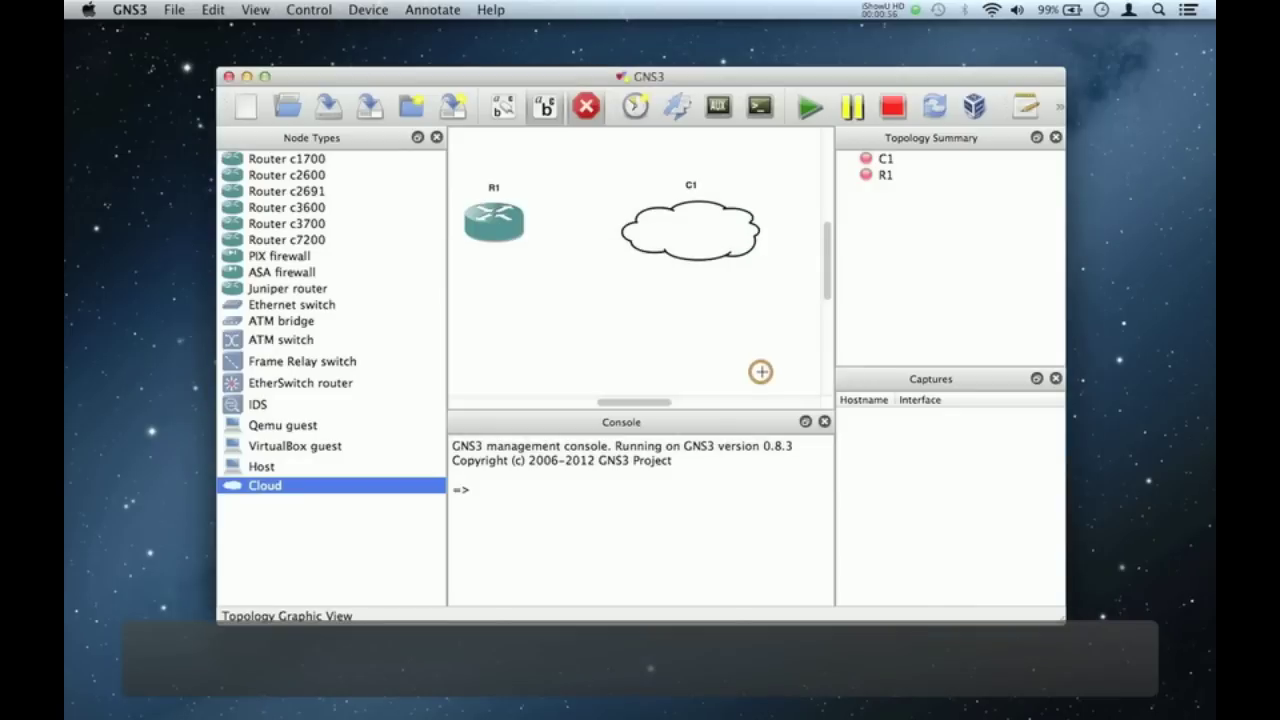
pyautogui.press('super+q')
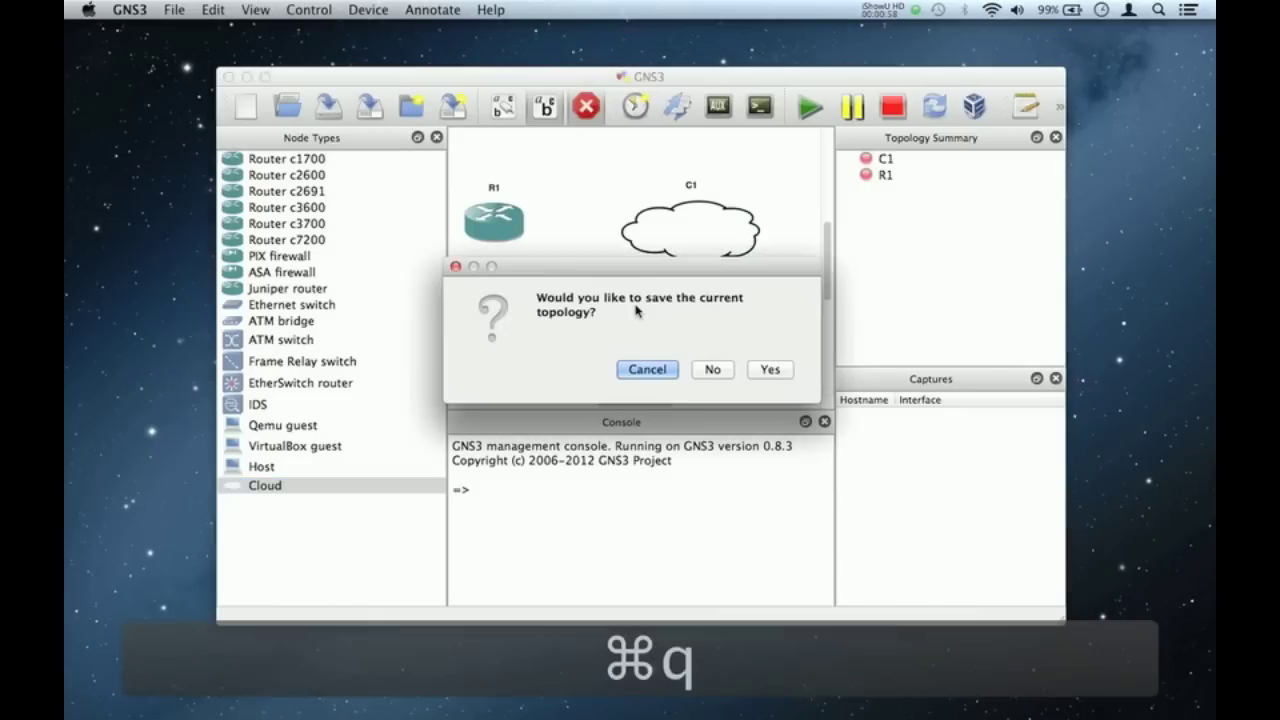
pyautogui.click(712, 370)
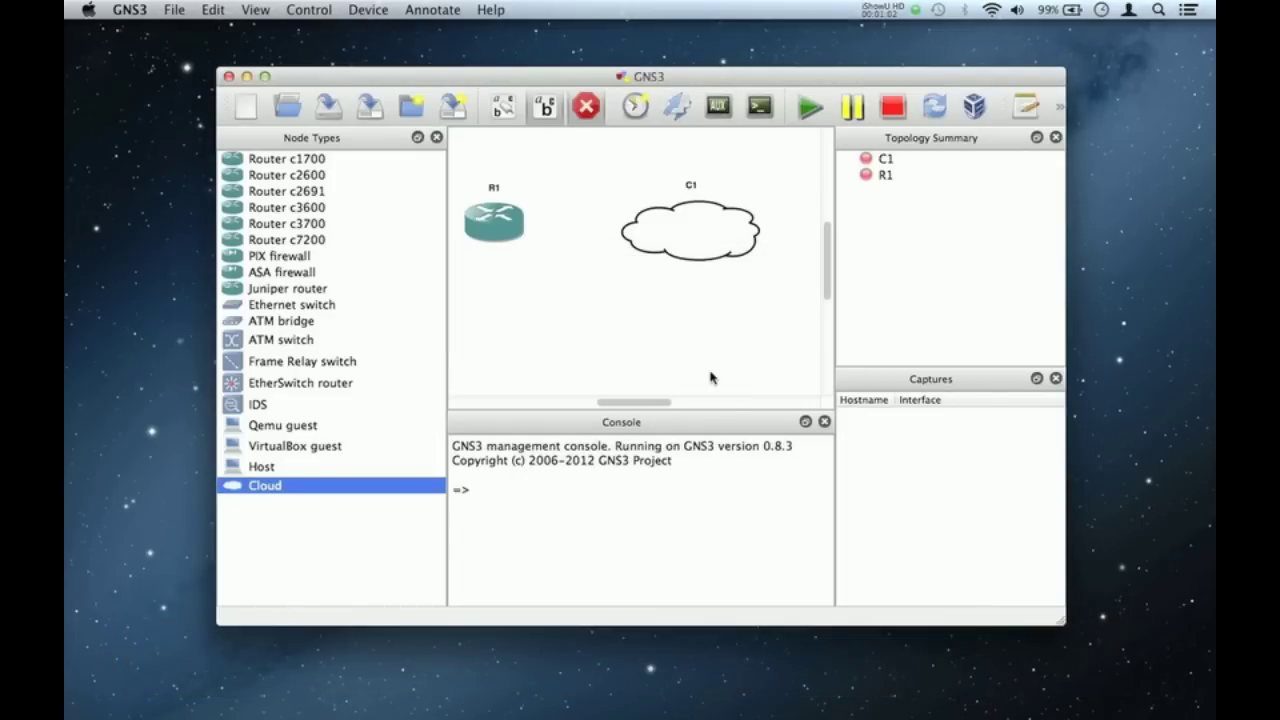
# In a new Finder window, browse into GNS3.app's package to Contents/MacOS.
pyautogui.press('super+n')
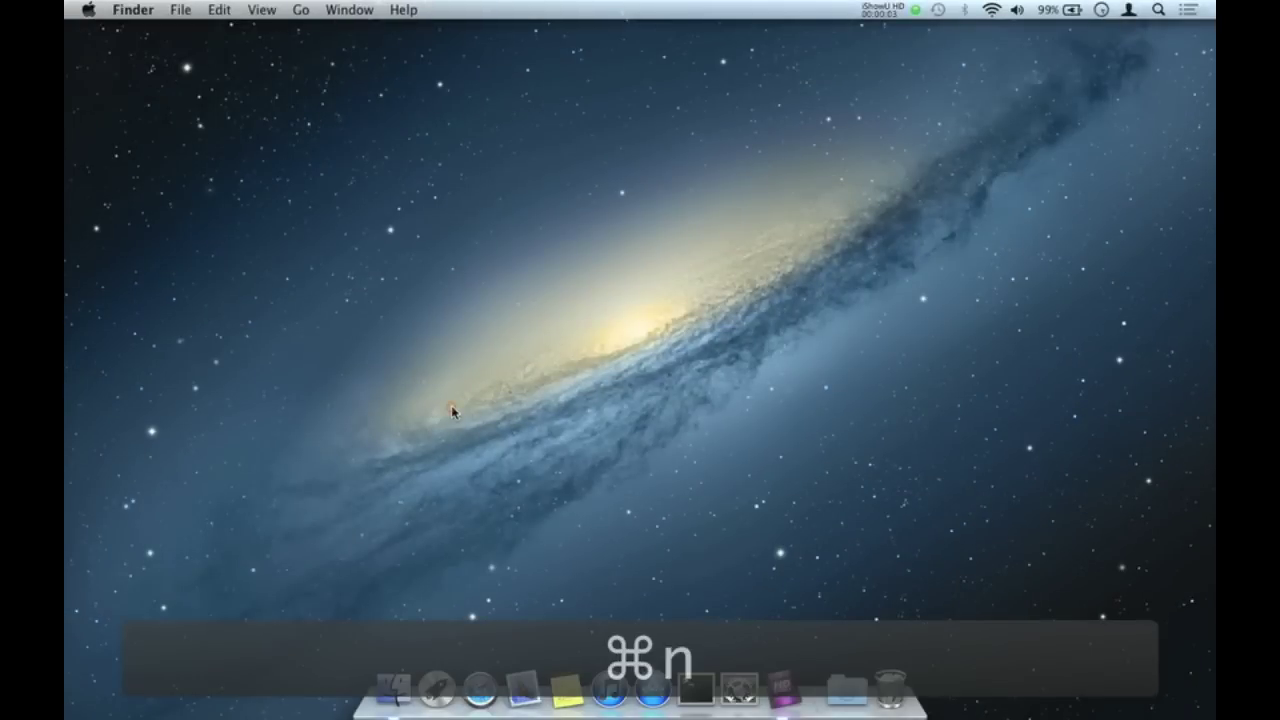
pyautogui.press('super+n')
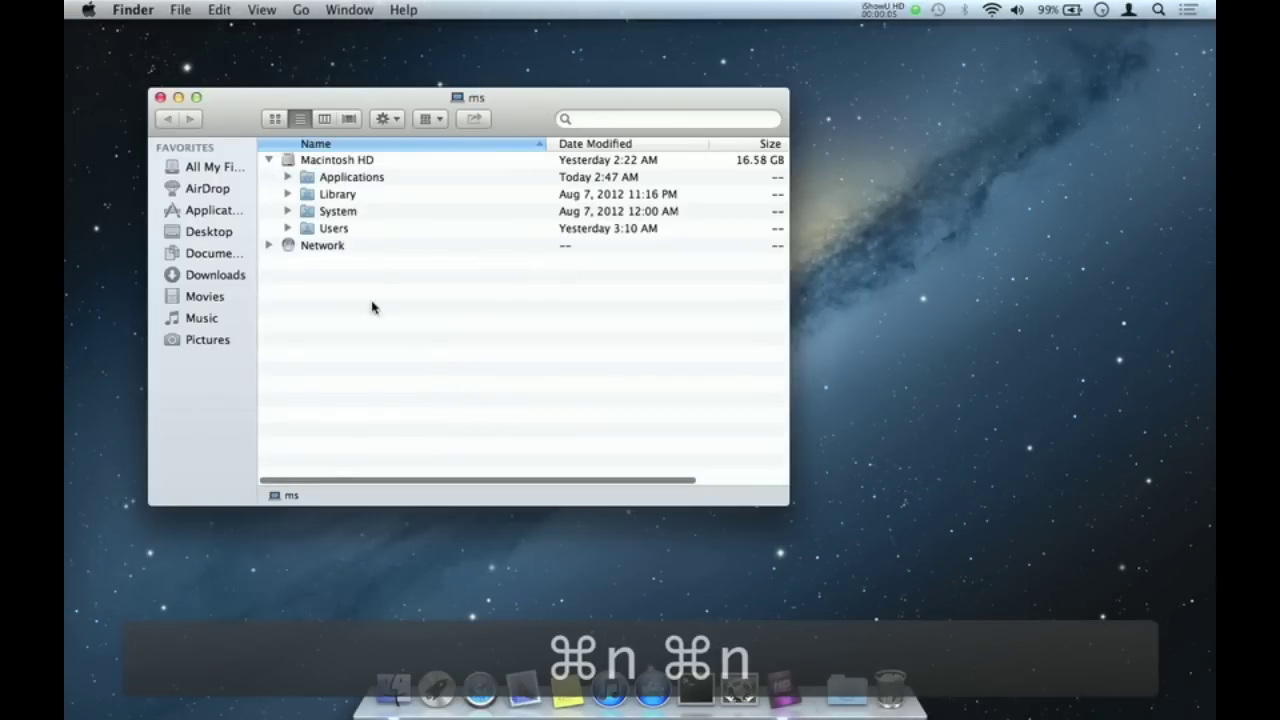
pyautogui.click(214, 214)
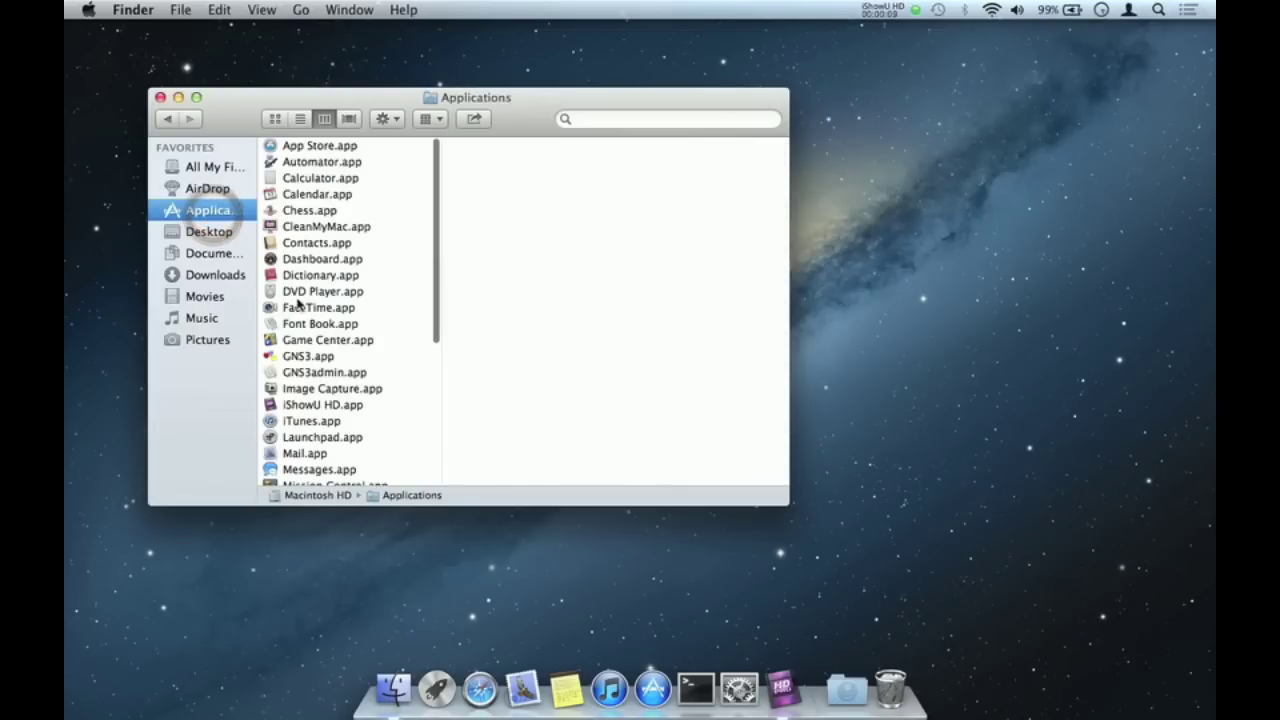
pyautogui.rightClick(314, 361)
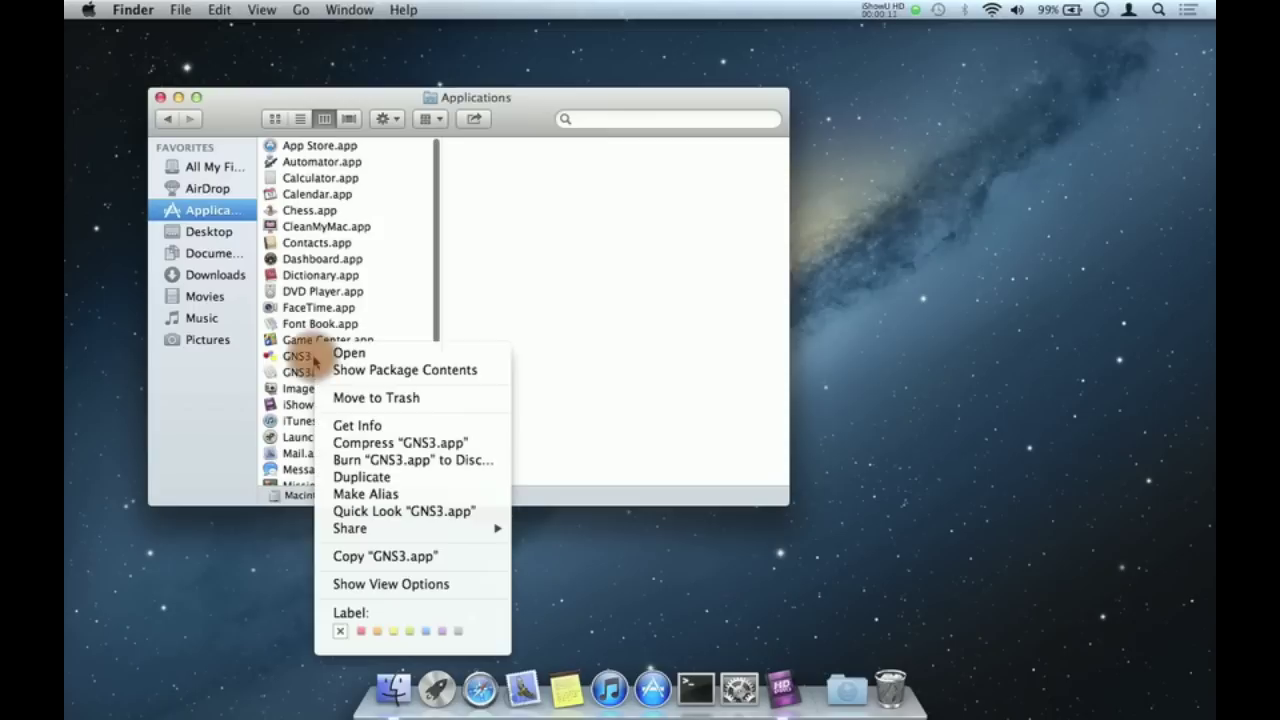
pyautogui.click(343, 371)
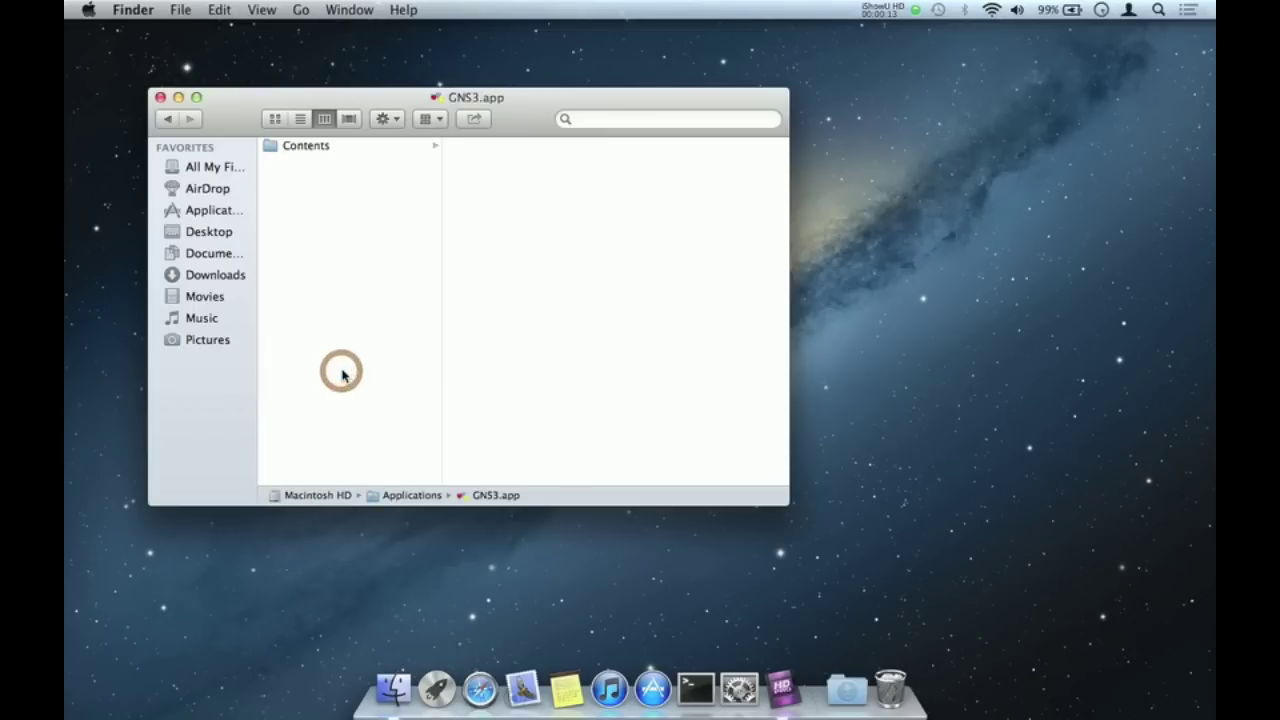
pyautogui.press('Right')
pyautogui.press('Right')
pyautogui.press('Right')
pyautogui.press('Down')
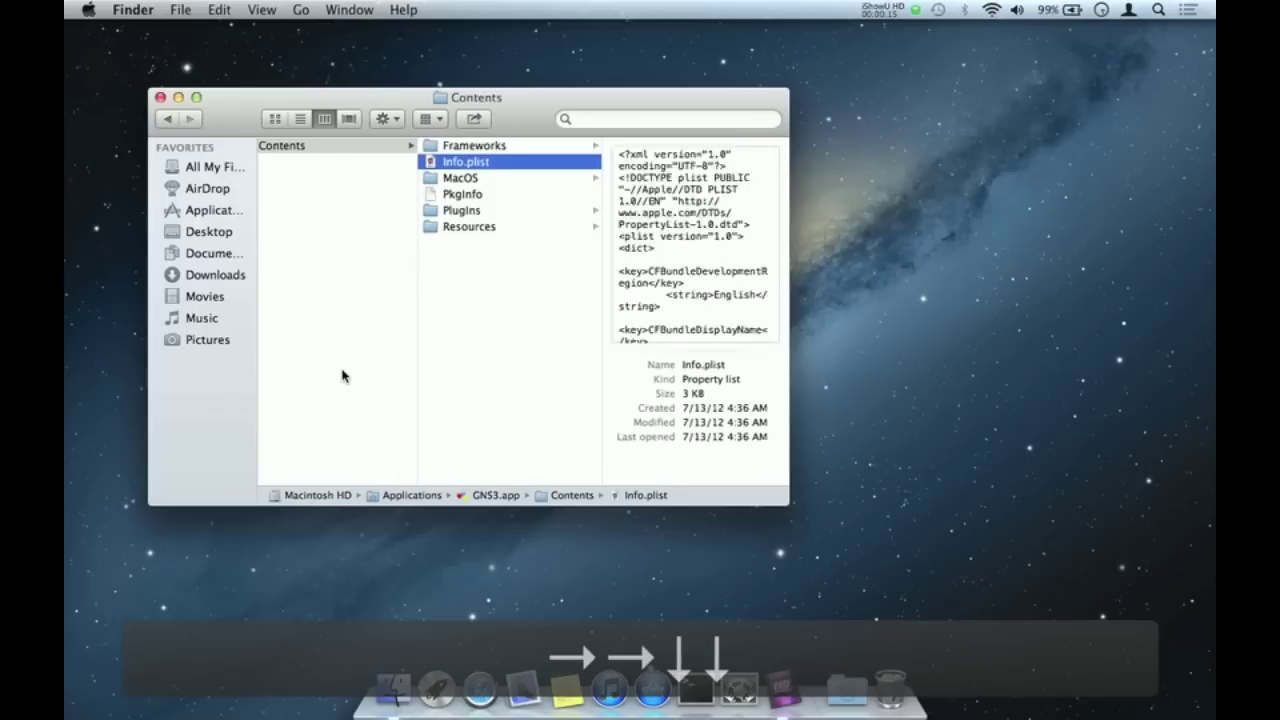
pyautogui.press('Down')
pyautogui.press('Right')
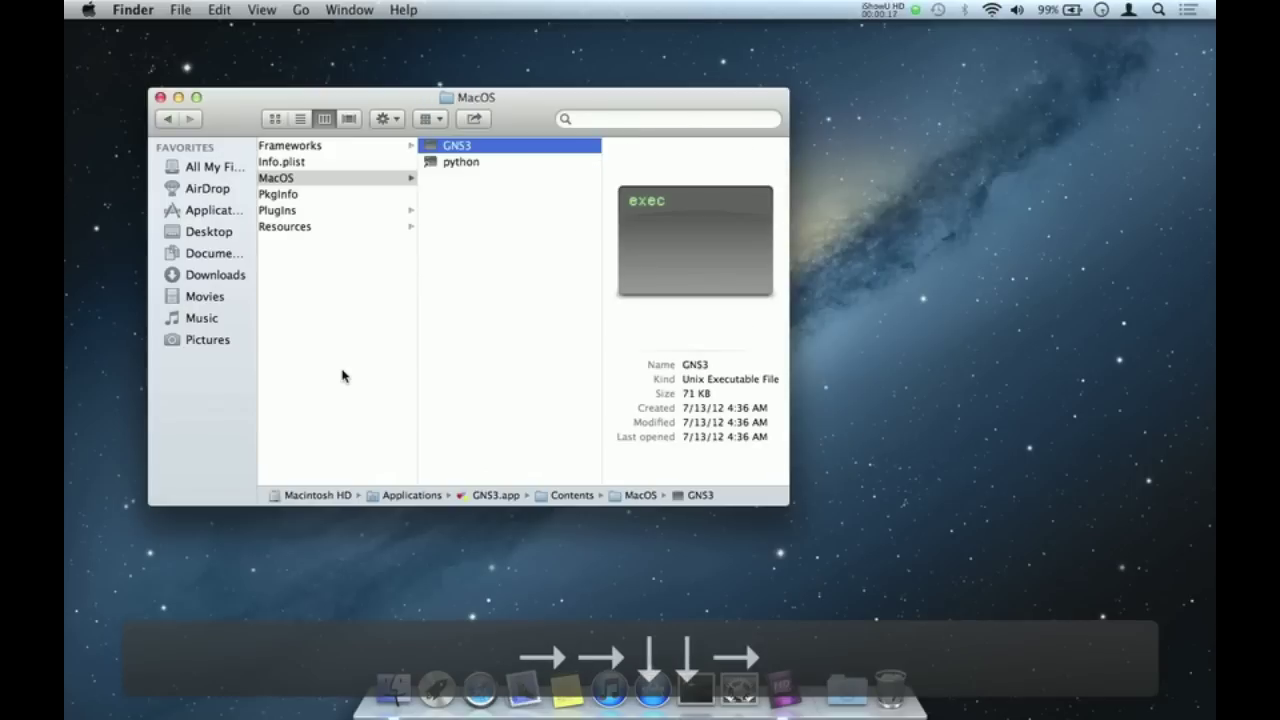
# Copy the GNS3 executable's path /Applications/GNS3.app/Contents/MacOS from Get Info and close the windows.
pyautogui.press('super+i')
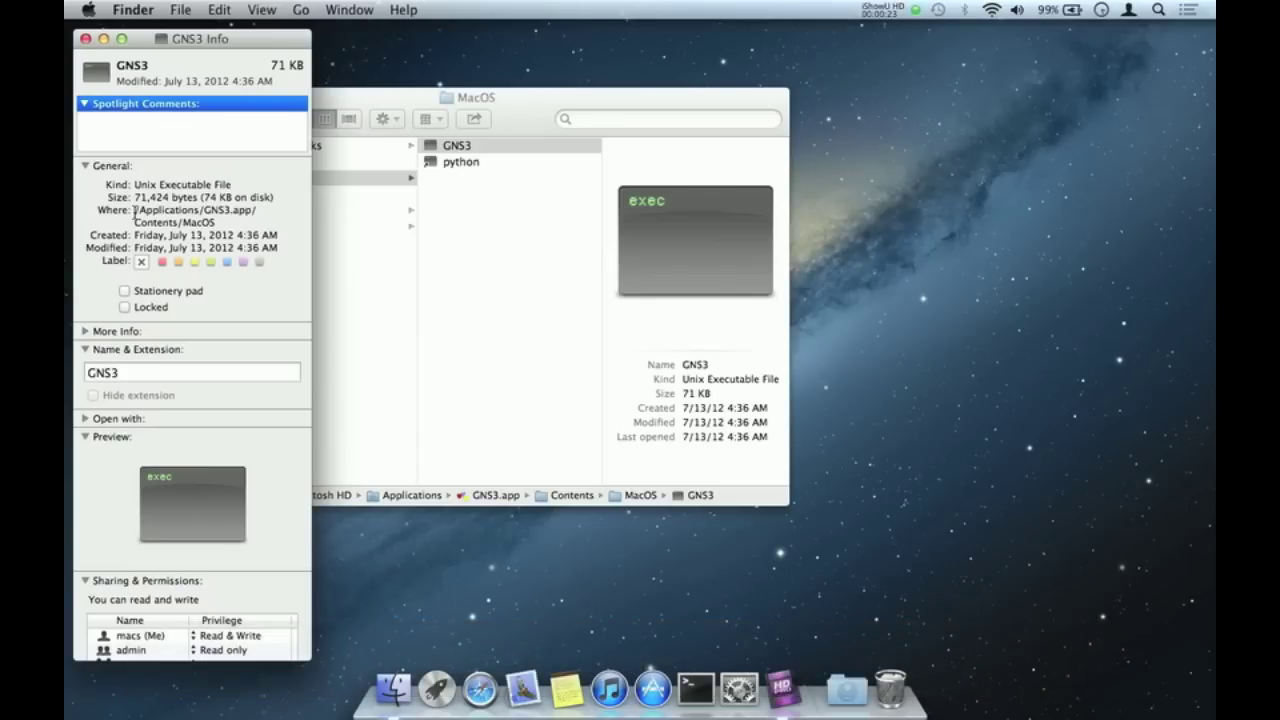
pyautogui.moveTo(136, 212); pyautogui.dragTo(219, 222)
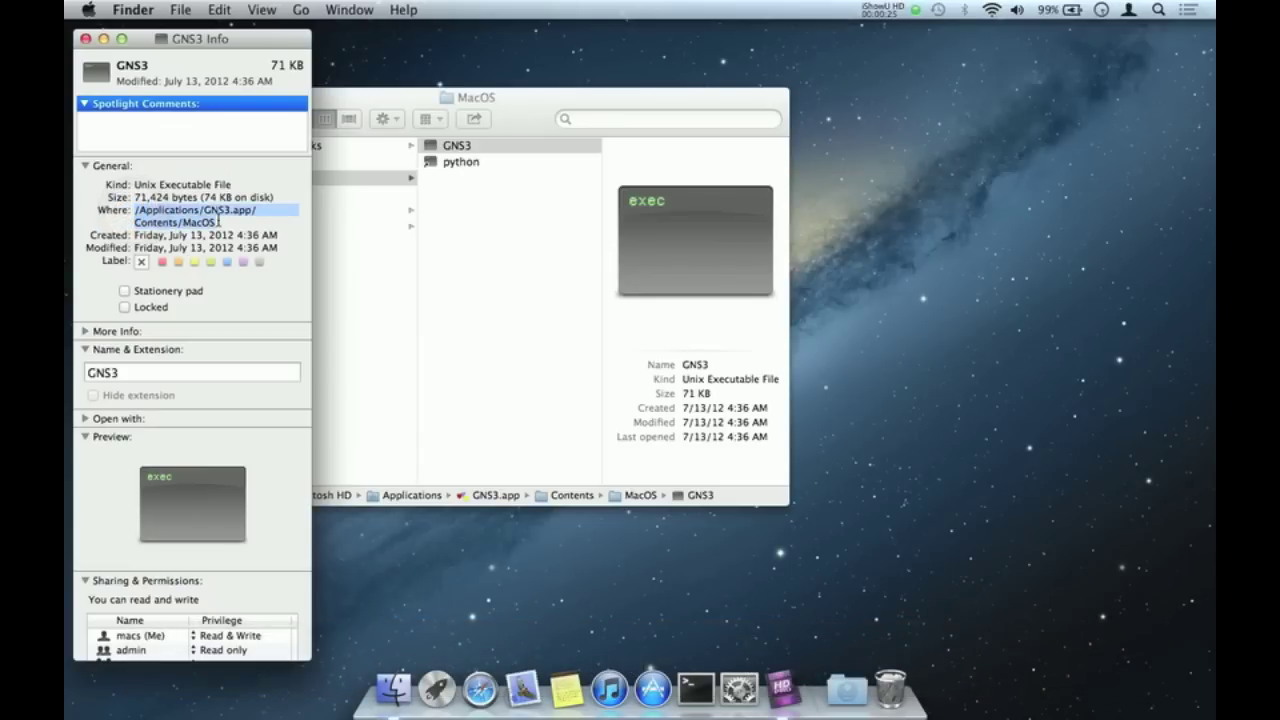
pyautogui.press('super+c')
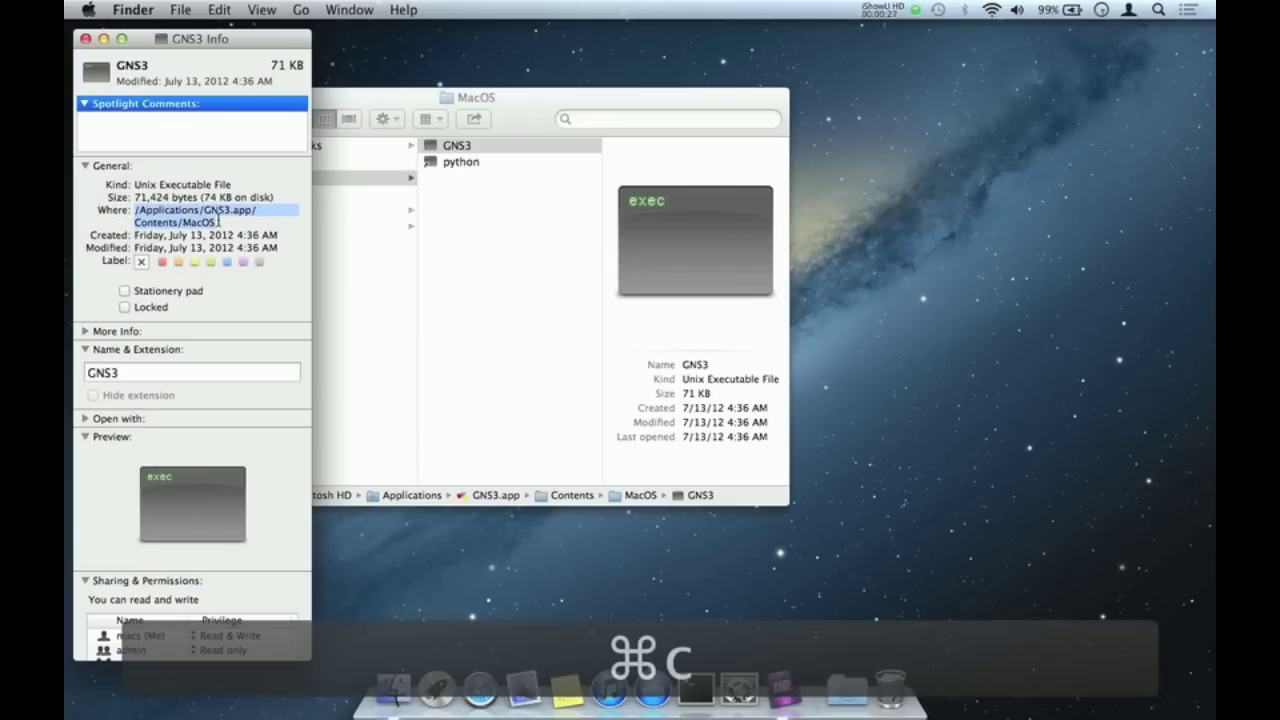
pyautogui.press('super+w')
pyautogui.press('super+w')
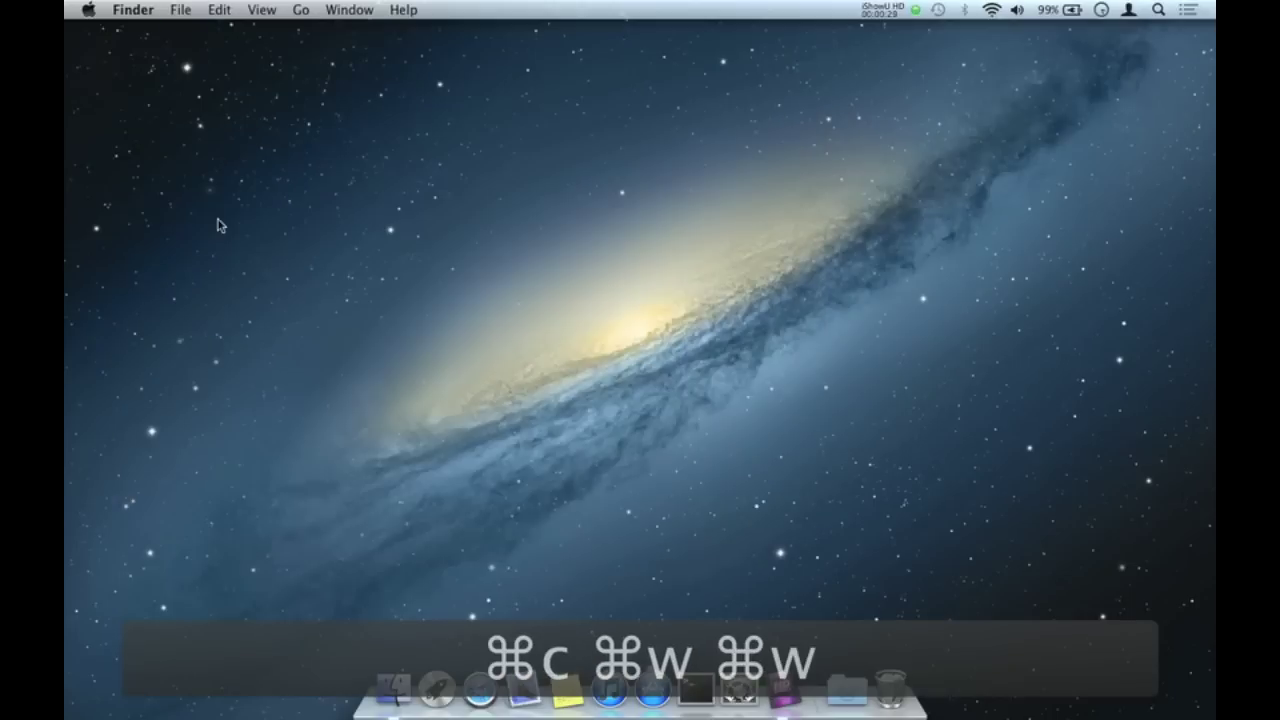
# Open Terminal from Spotlight.
pyautogui.press('super+space')
pyautogui.write('ter')
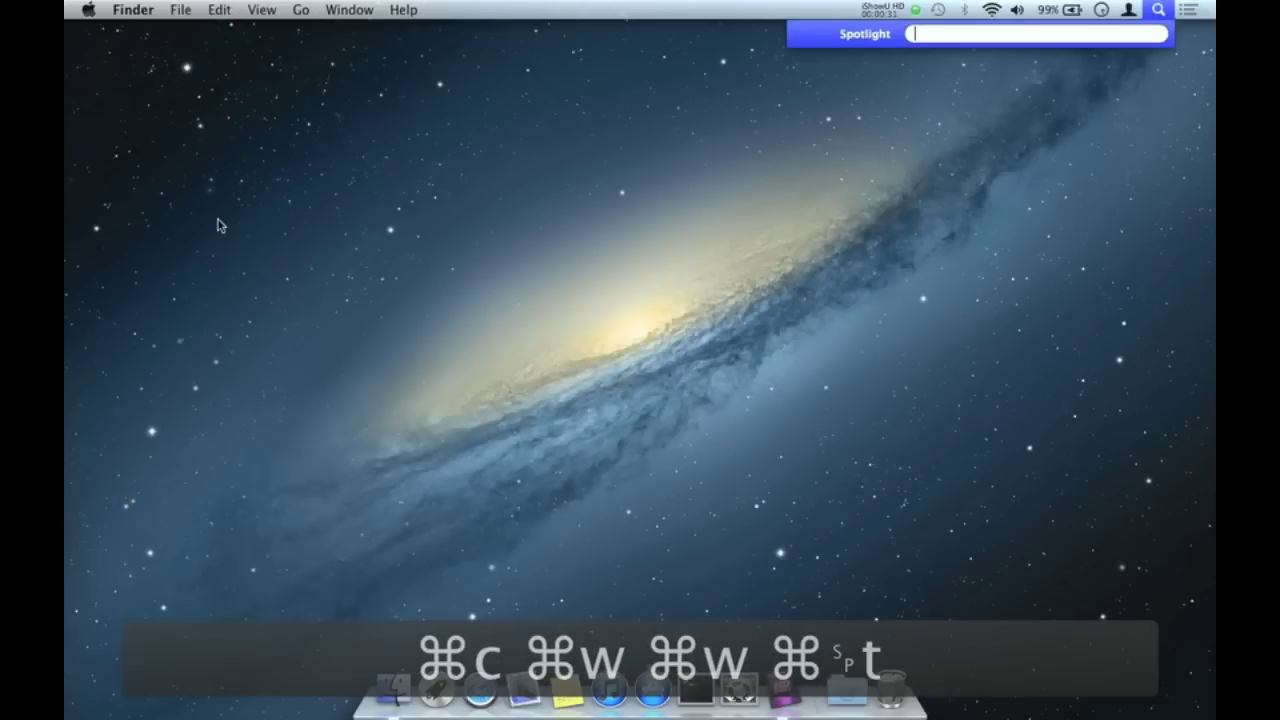
pyautogui.press('Return')
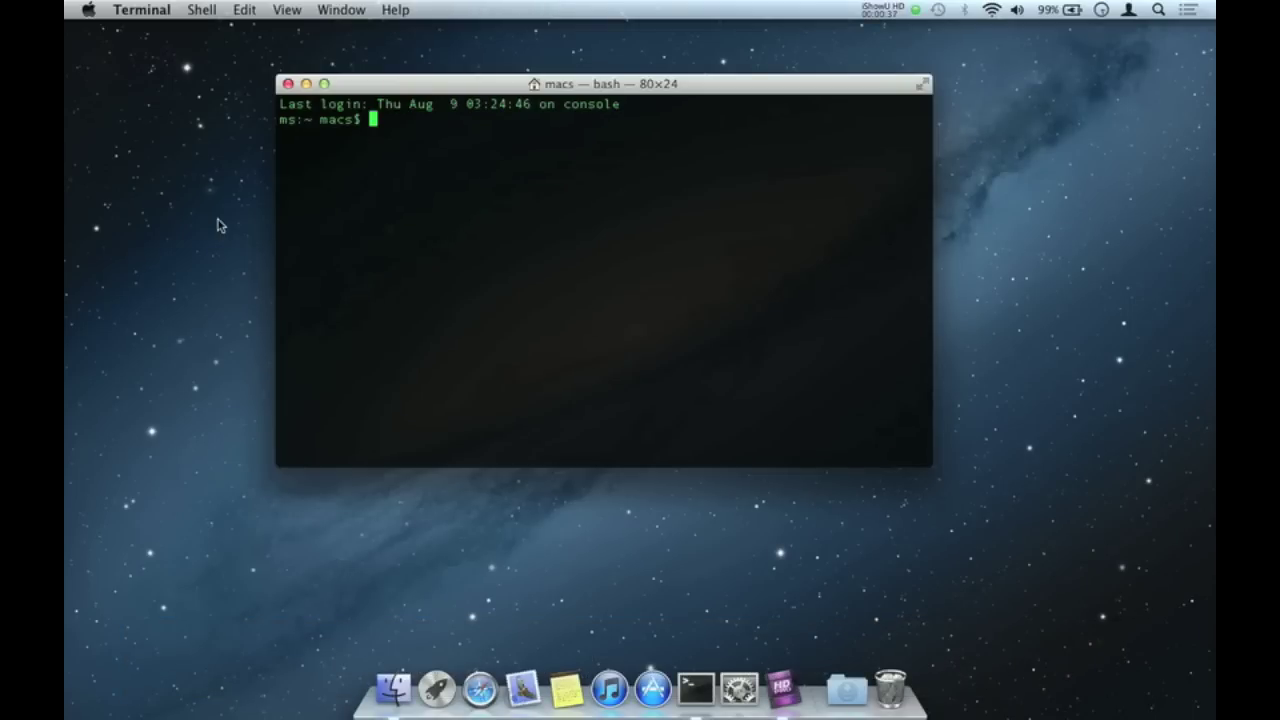
# Run sudo /Applications/GNS3.app/Contents/MacOS/GNS3 to start GNS3 as root.
pyautogui.write('sudo')
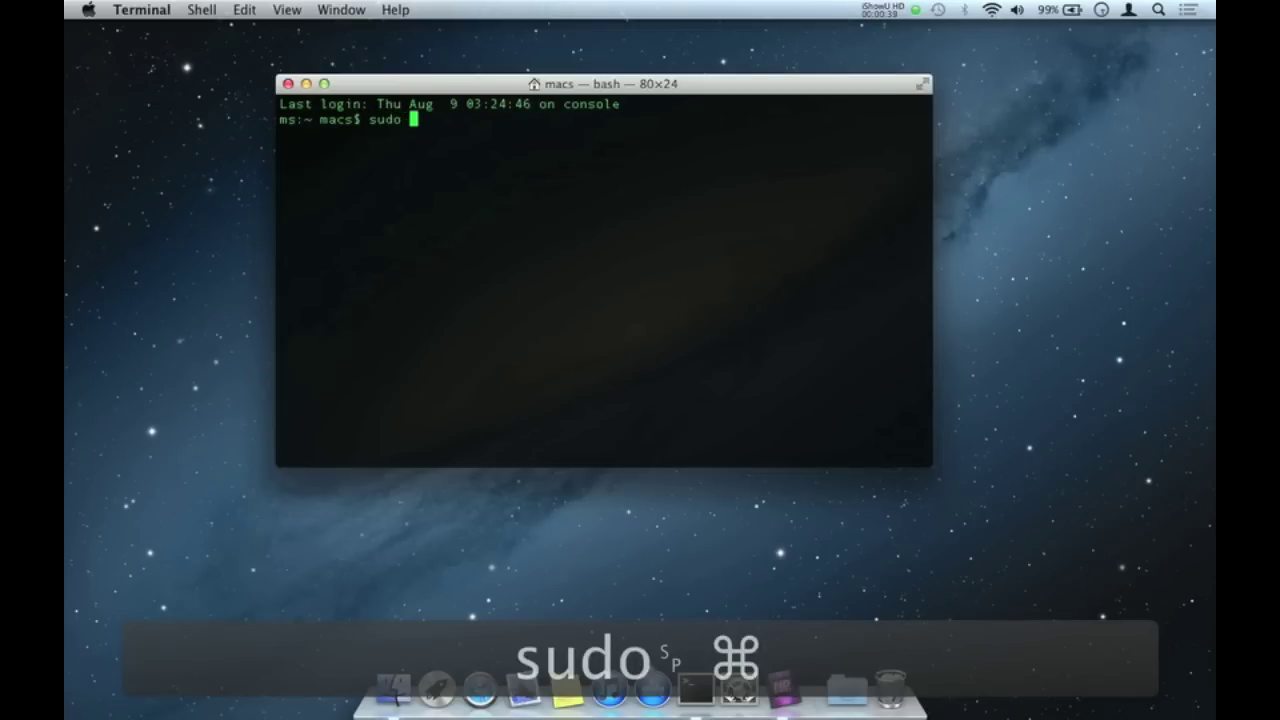
pyautogui.press('super+v')
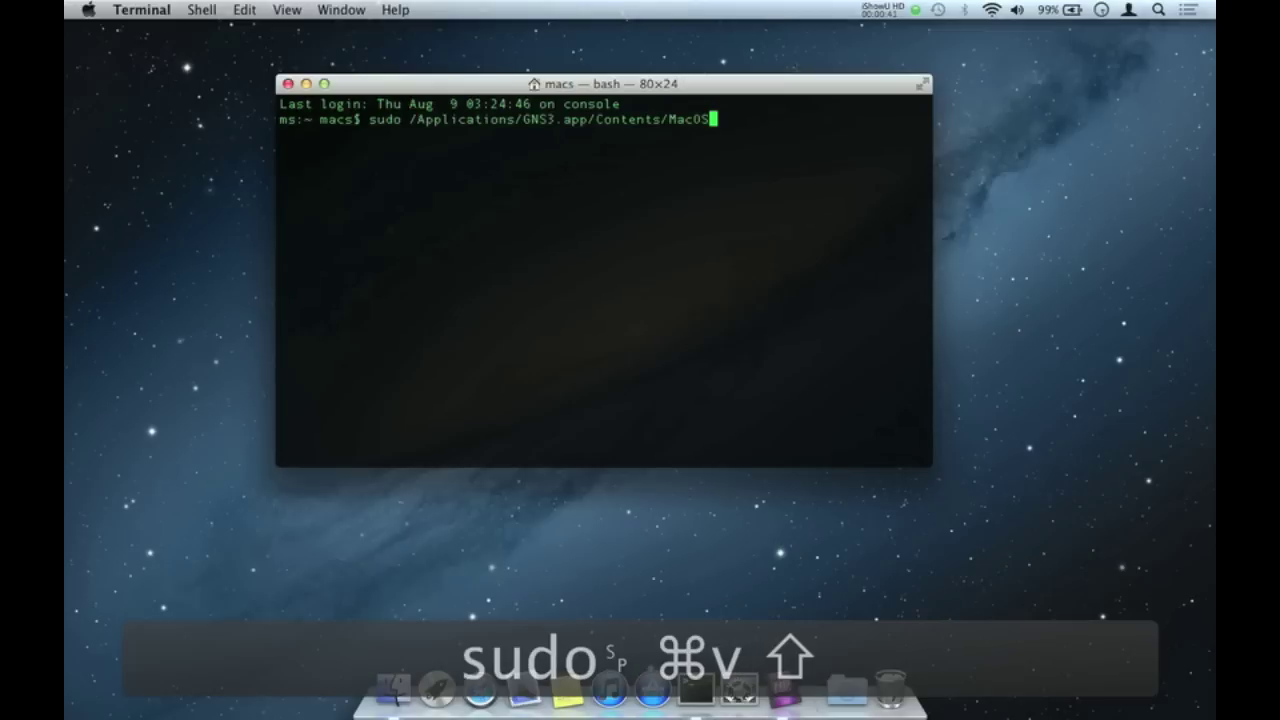
pyautogui.write('/')
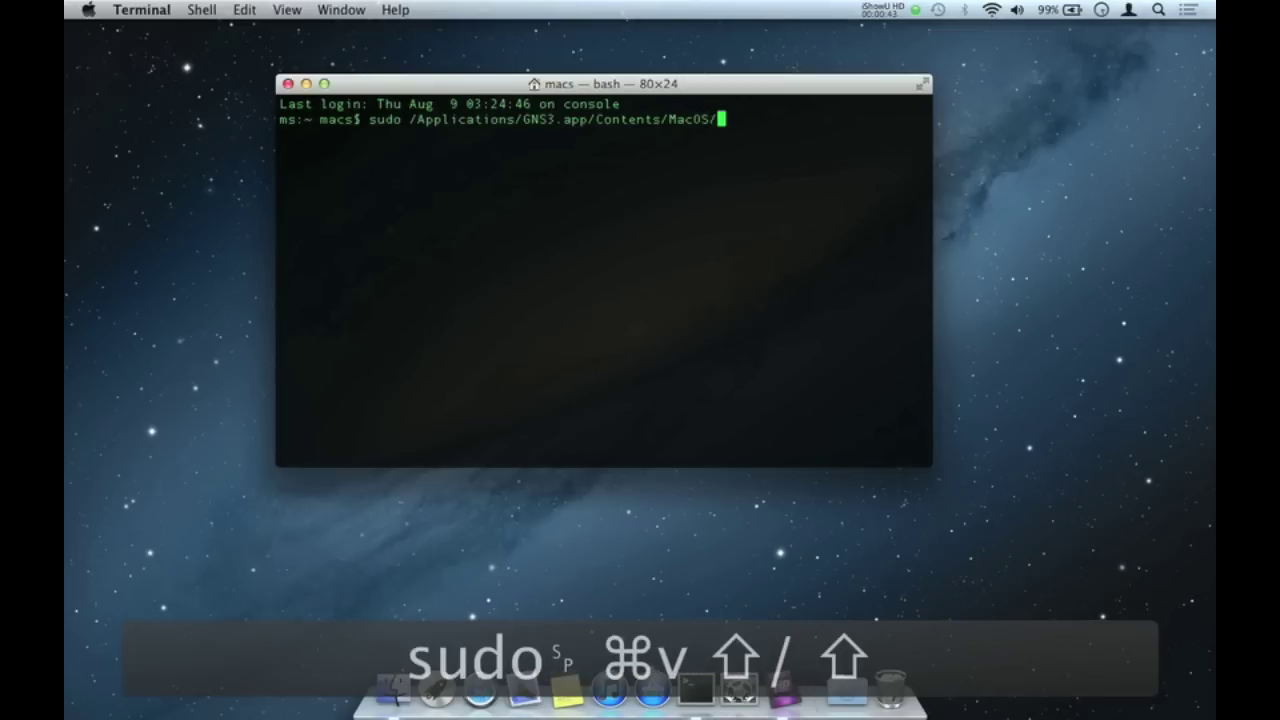
pyautogui.write('GNS3')
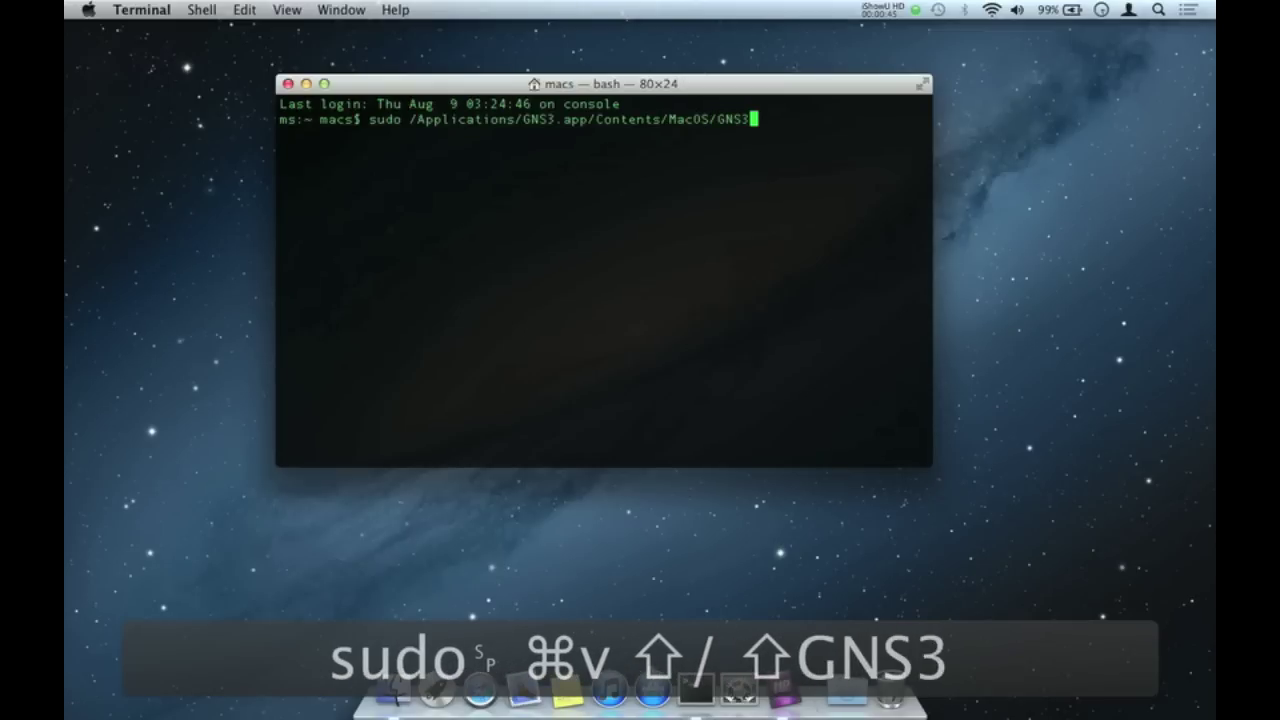
pyautogui.press('Return')
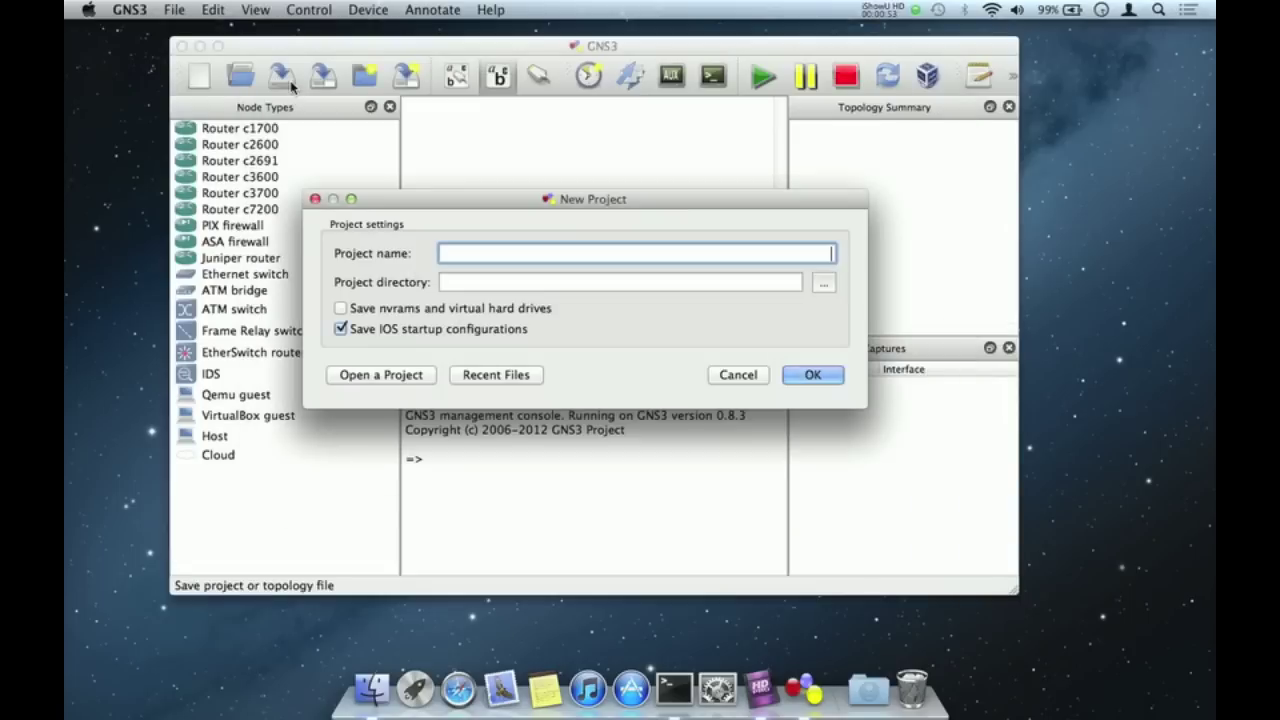
# Place a c3600 router R1 and cloud C1 on the canvas, then open C1's configuration page.
pyautogui.press('Escape')
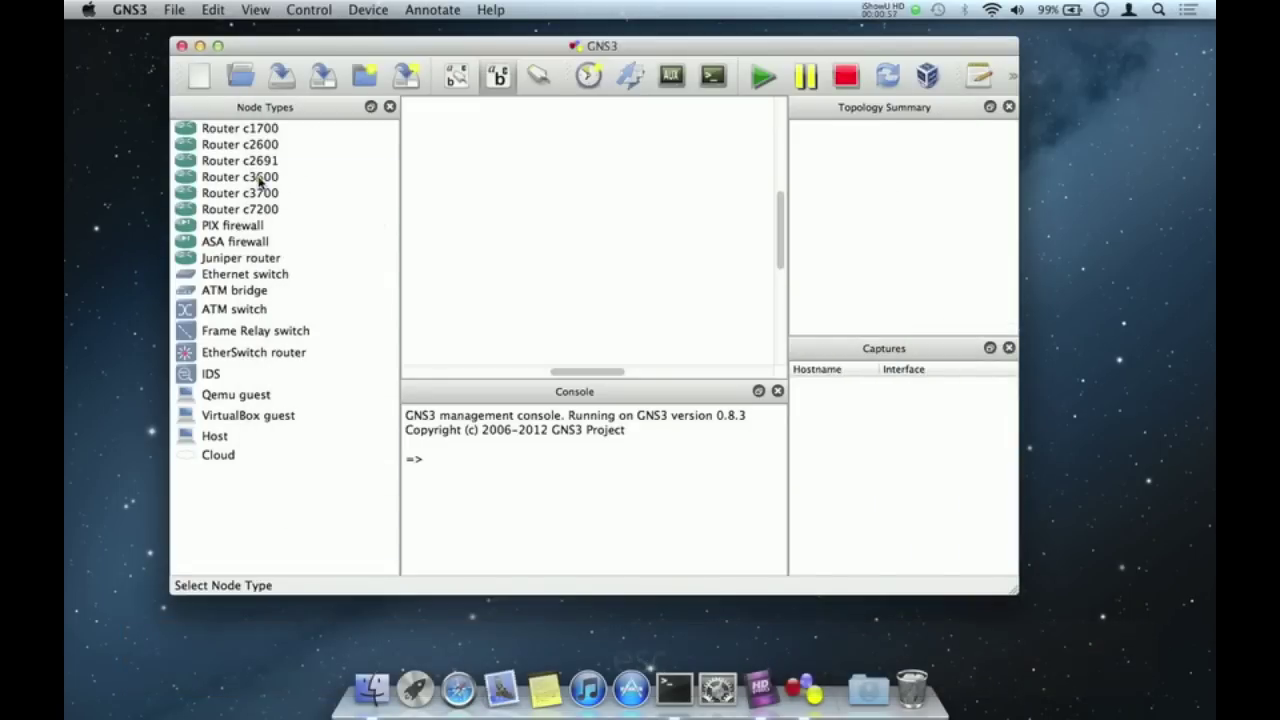
pyautogui.moveTo(259, 180); pyautogui.dragTo(462, 197)
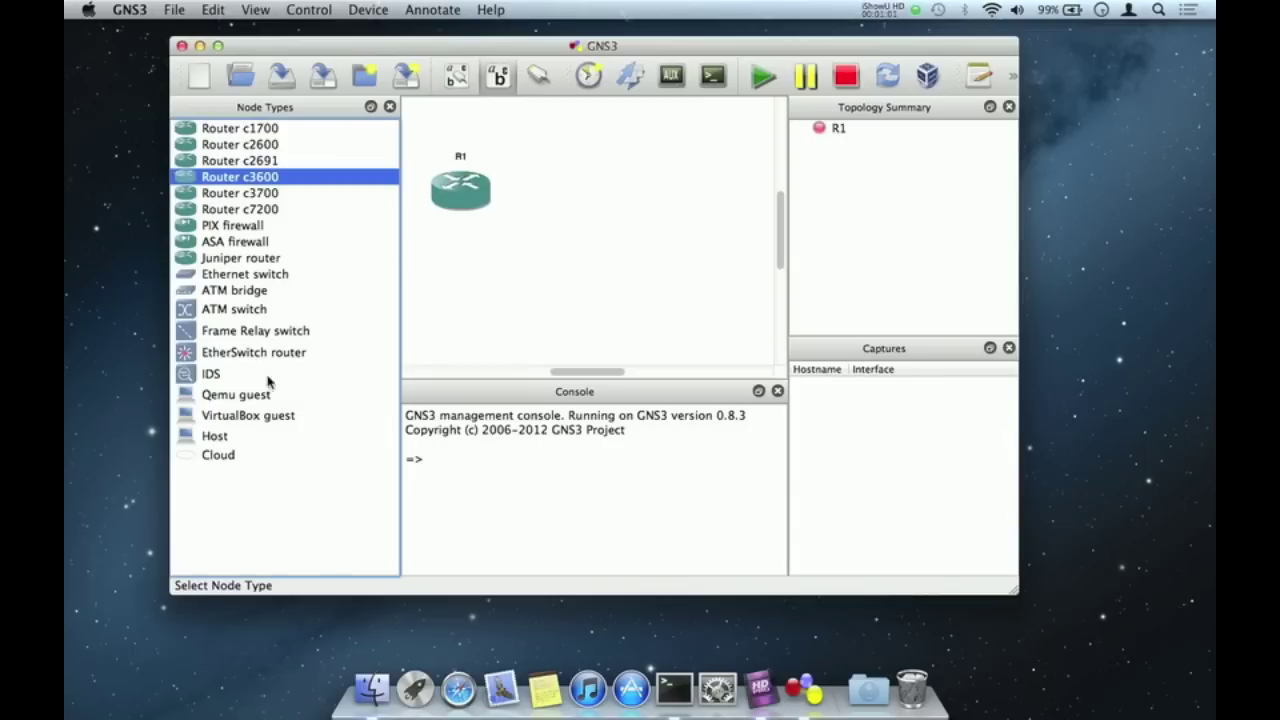
pyautogui.click(221, 460)
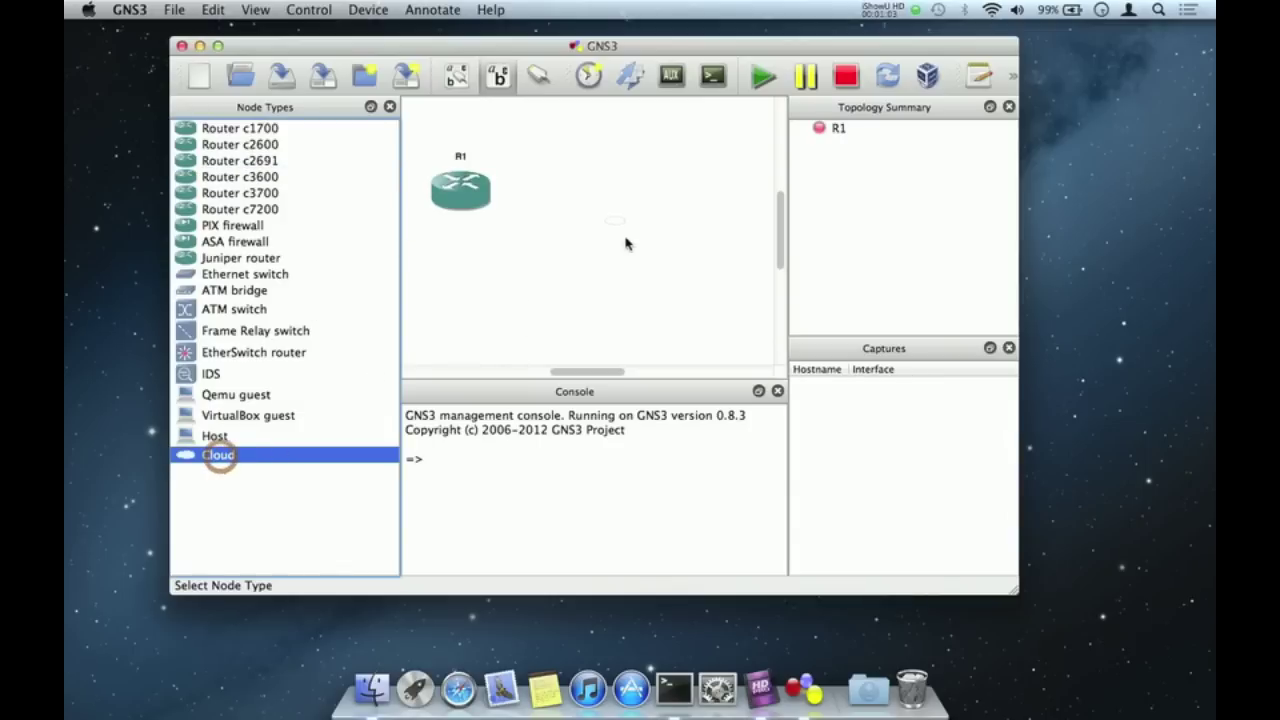
pyautogui.moveTo(626, 243); pyautogui.dragTo(637, 217)
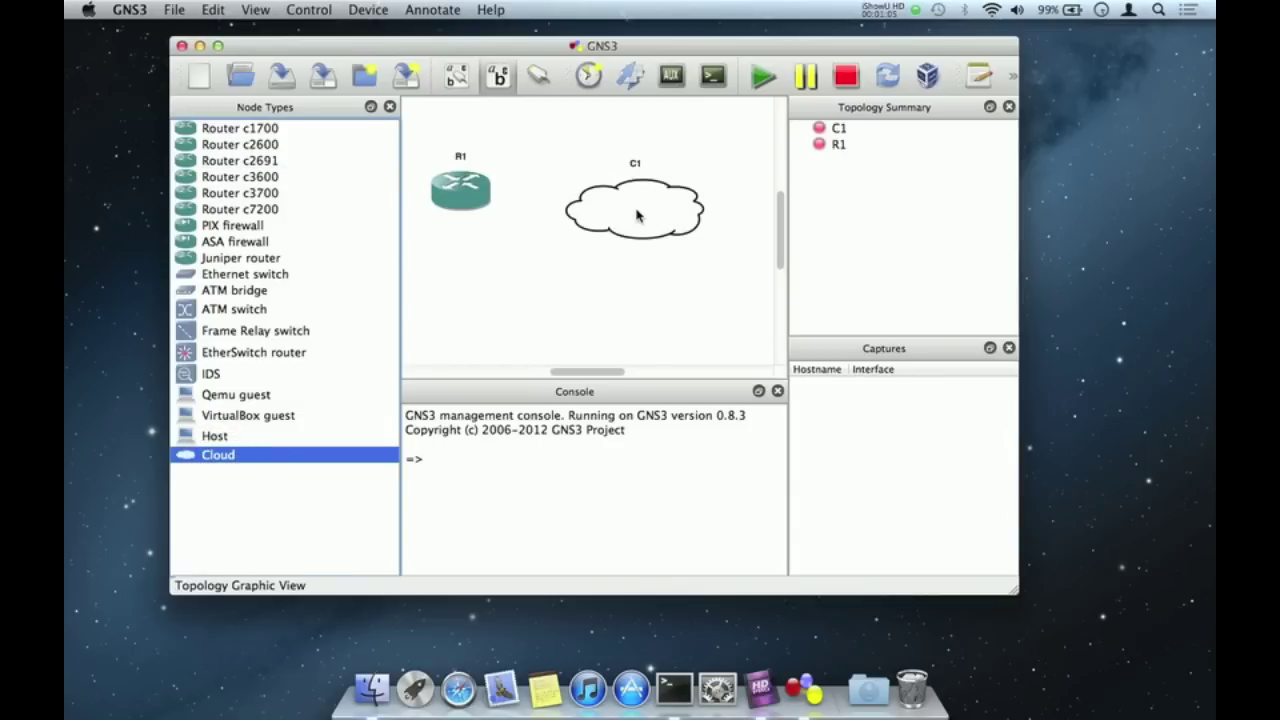
pyautogui.doubleClick(650, 213)
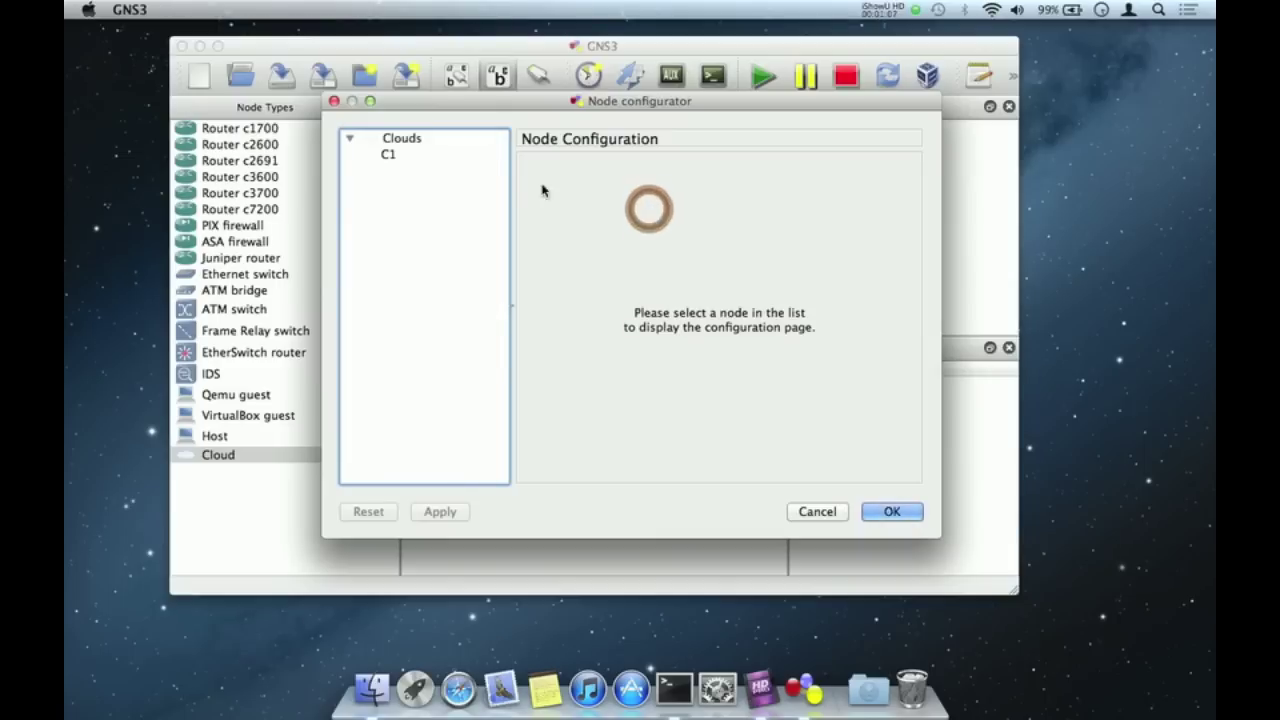
pyautogui.click(432, 160)
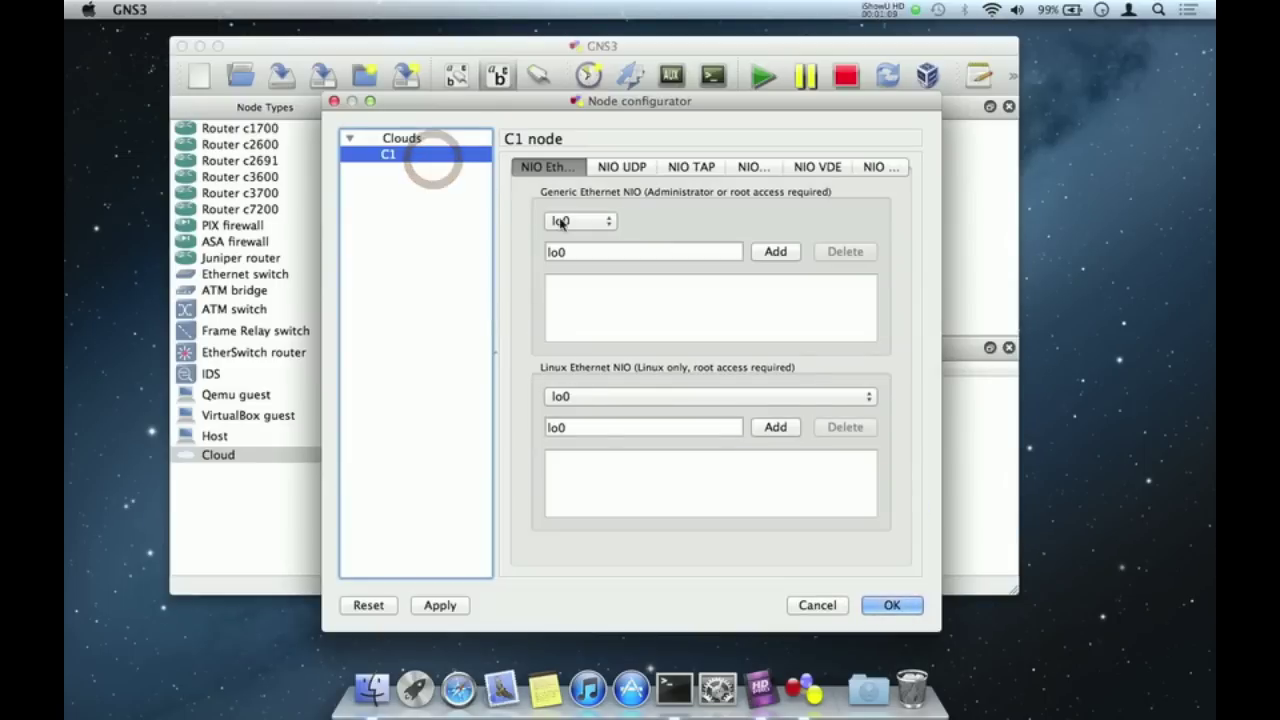
# Add en0 as a generic Ethernet NIO on cloud C1 and confirm.
pyautogui.click(562, 221)
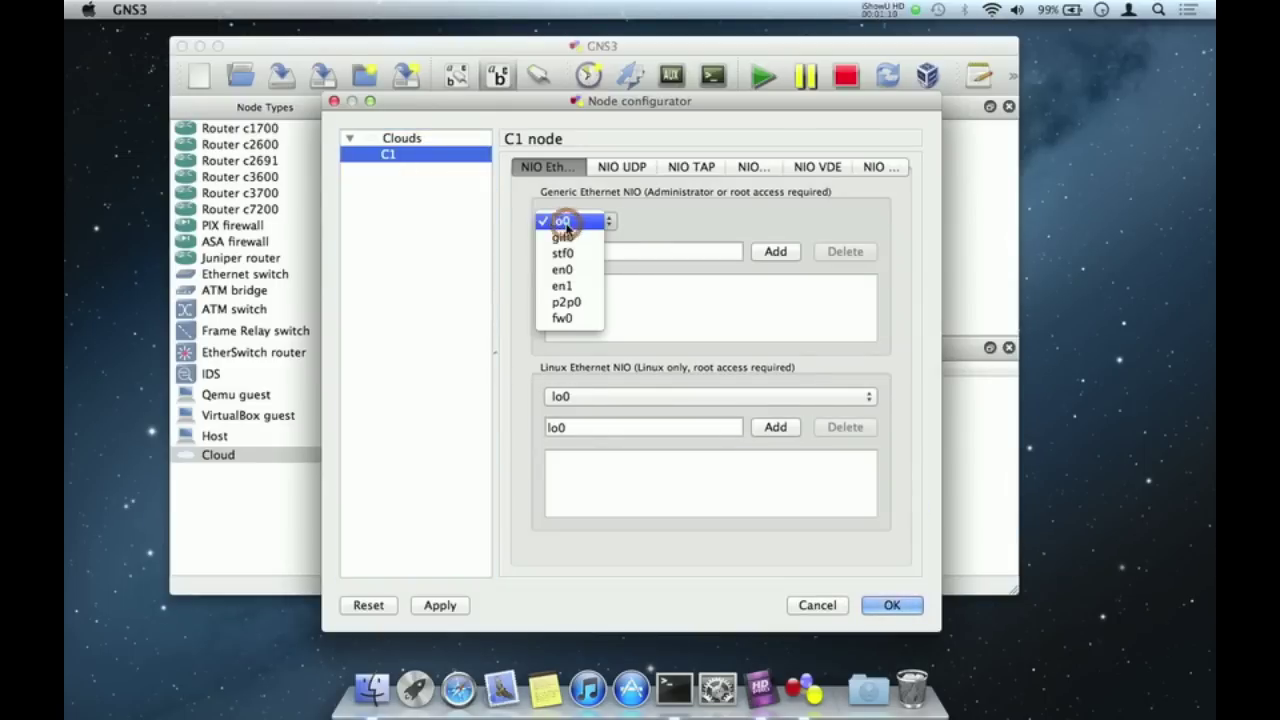
pyautogui.click(568, 269)
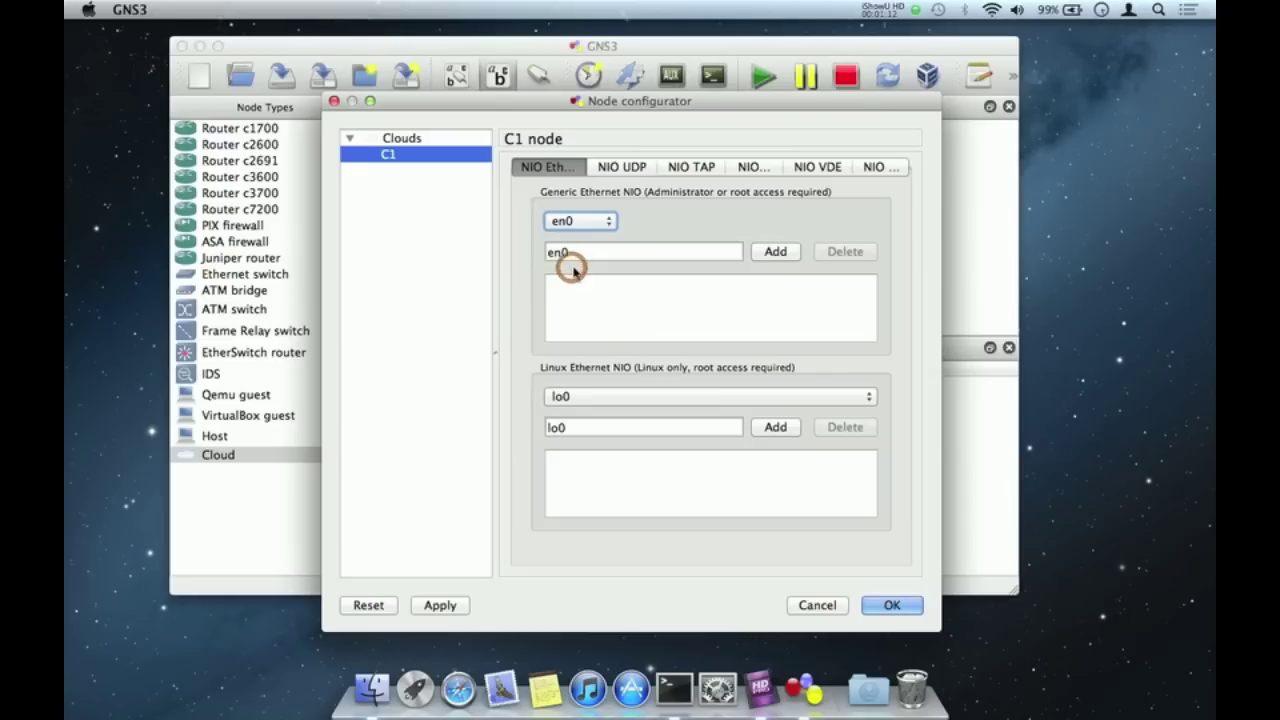
pyautogui.click(768, 254)
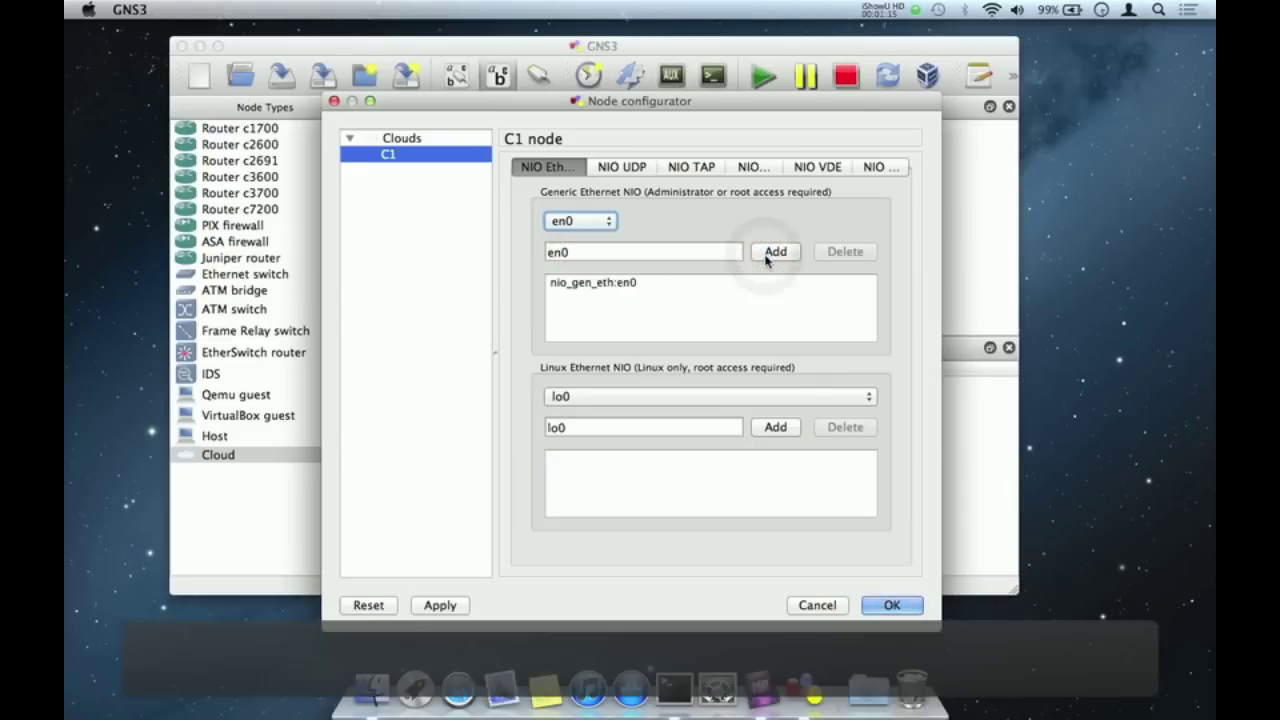
pyautogui.press('Return')
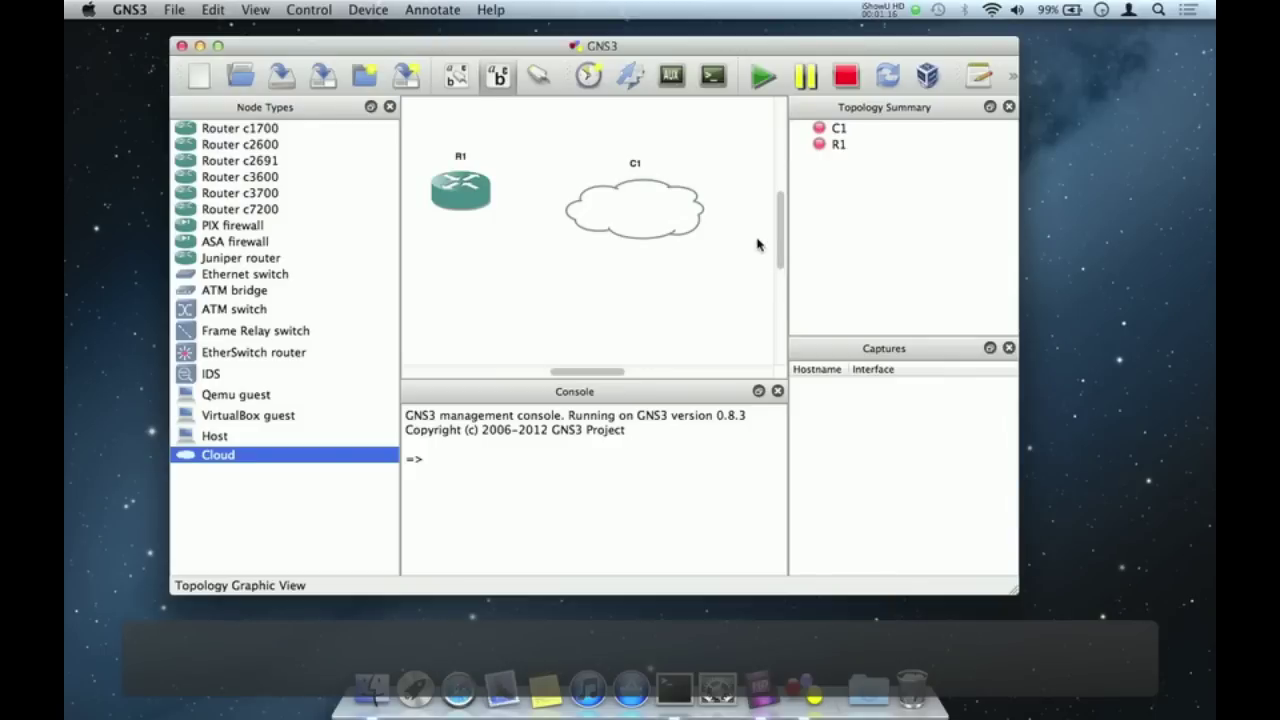
# Connect R1 to cloud C1's en0 NIO with a FastEthernet link.
pyautogui.click(538, 75)
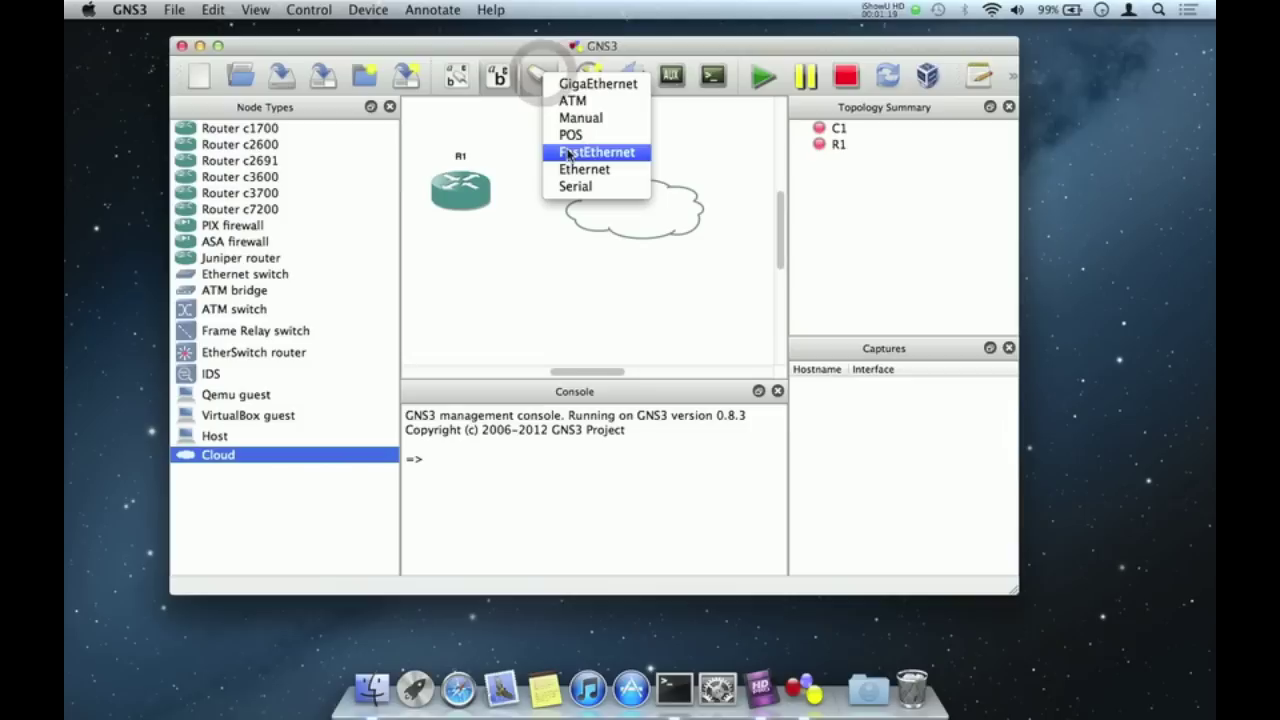
pyautogui.click(566, 151)
pyautogui.click(468, 187)
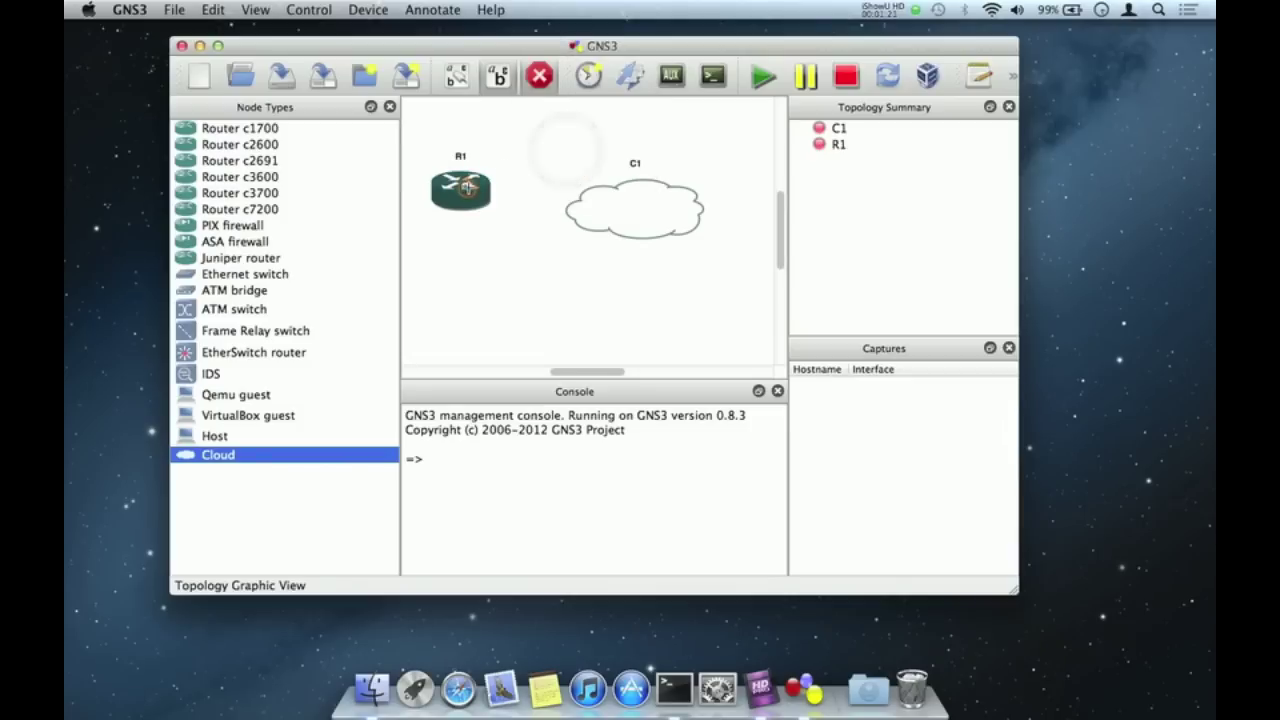
pyautogui.click(600, 201)
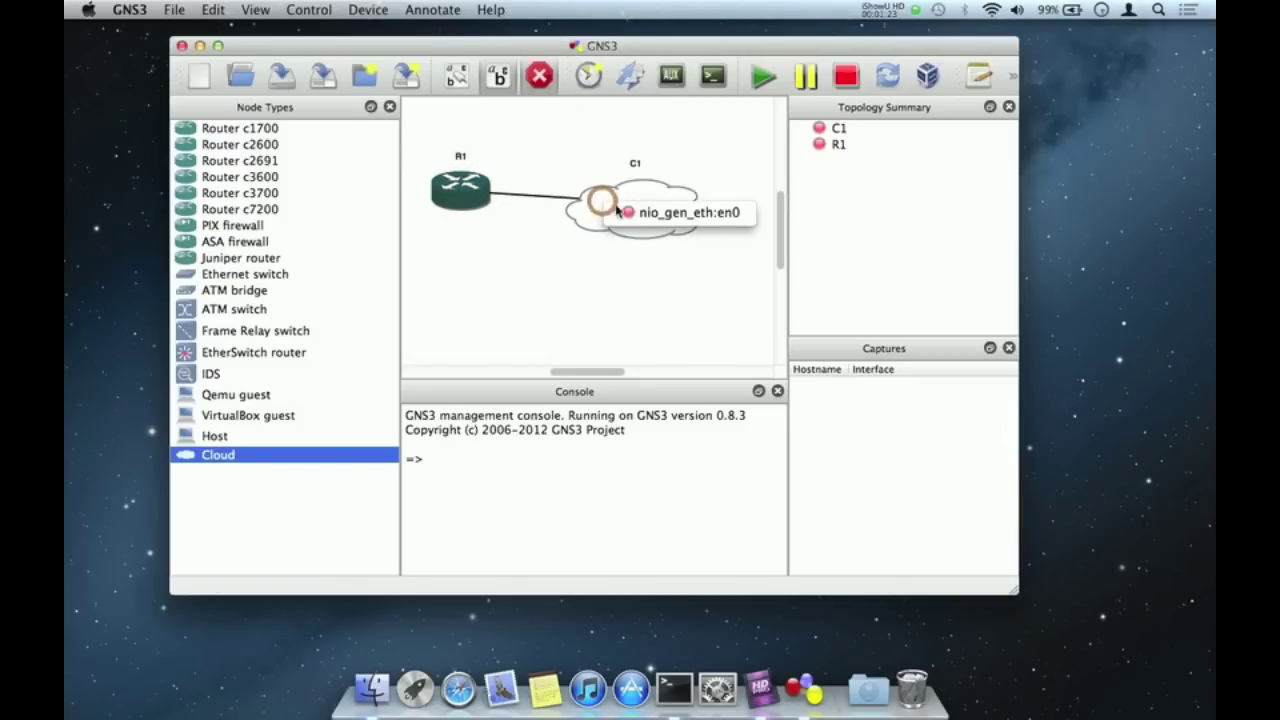
pyautogui.click(641, 216)
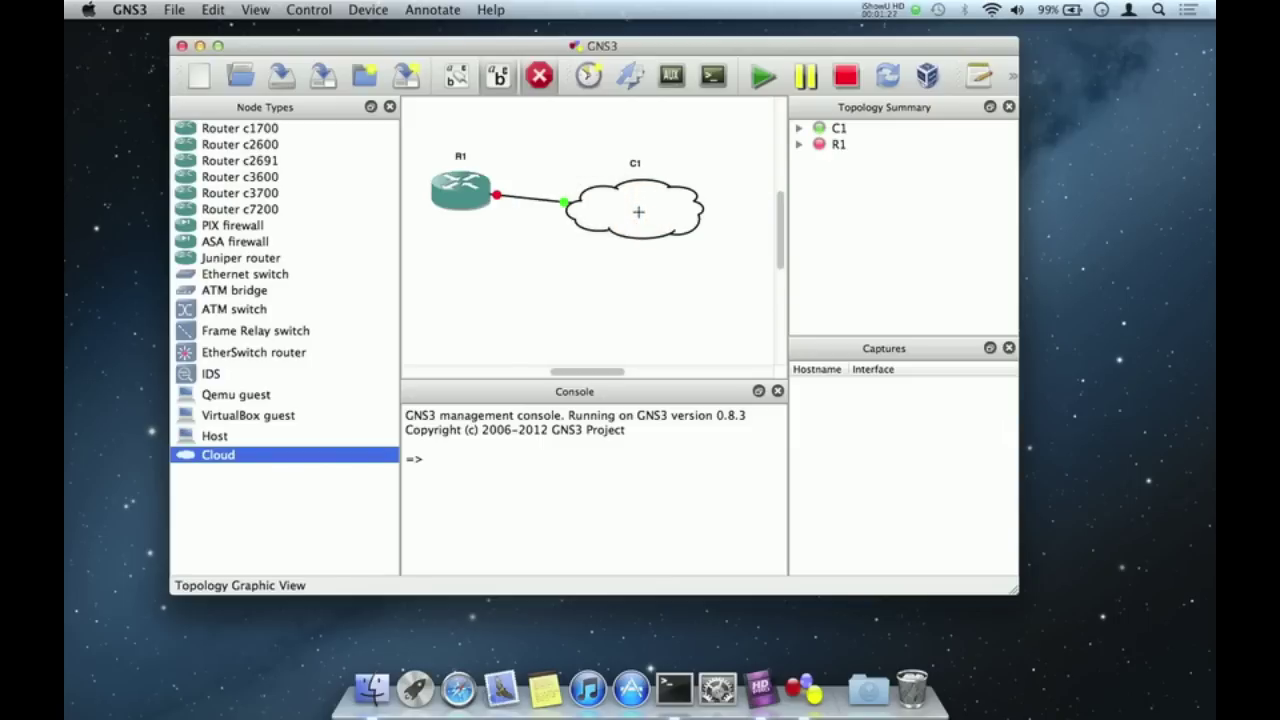
# Leave link mode, nudge cloud C1 up slightly, and quit GNS3.
pyautogui.click(539, 76)
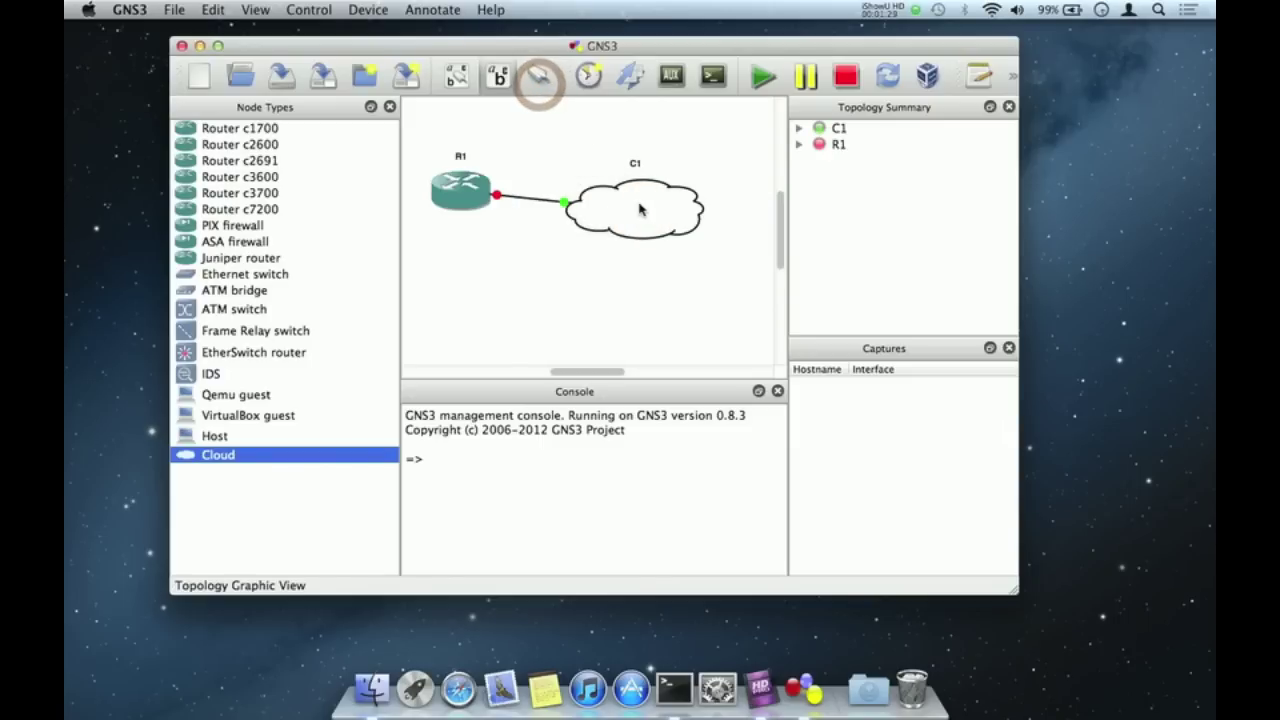
pyautogui.moveTo(641, 207); pyautogui.dragTo(650, 196)
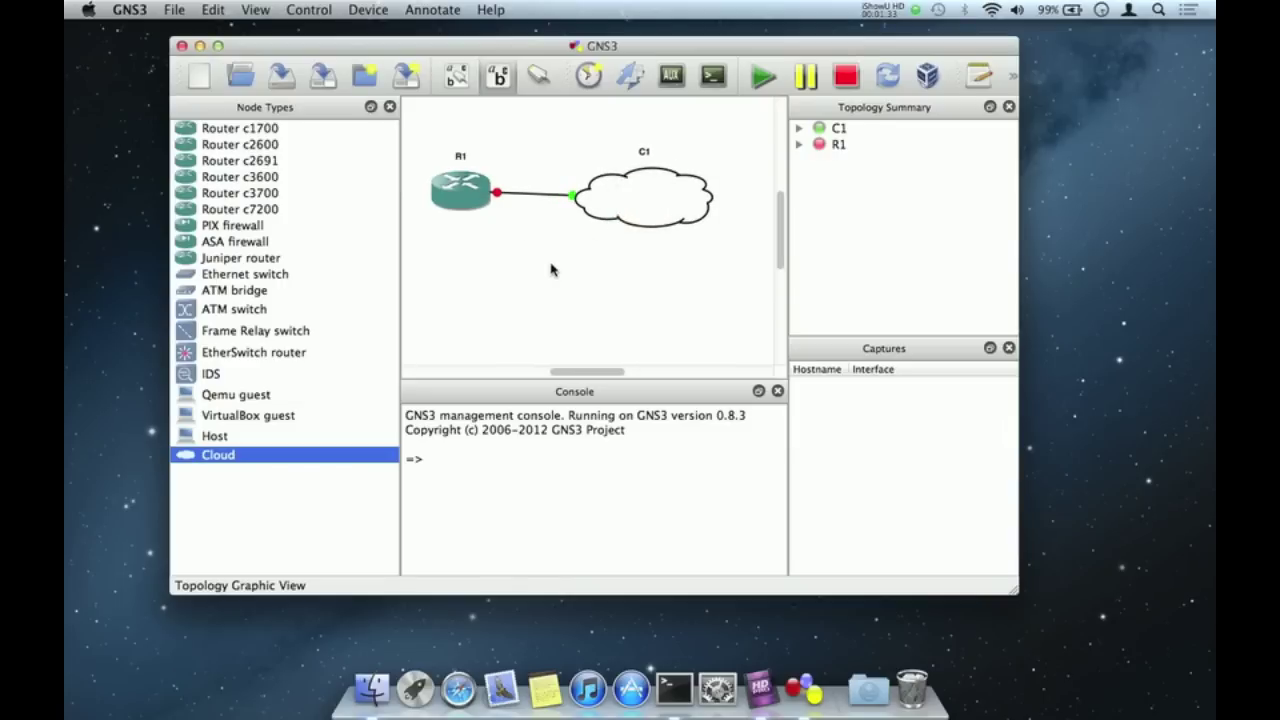
pyautogui.press('super+q')
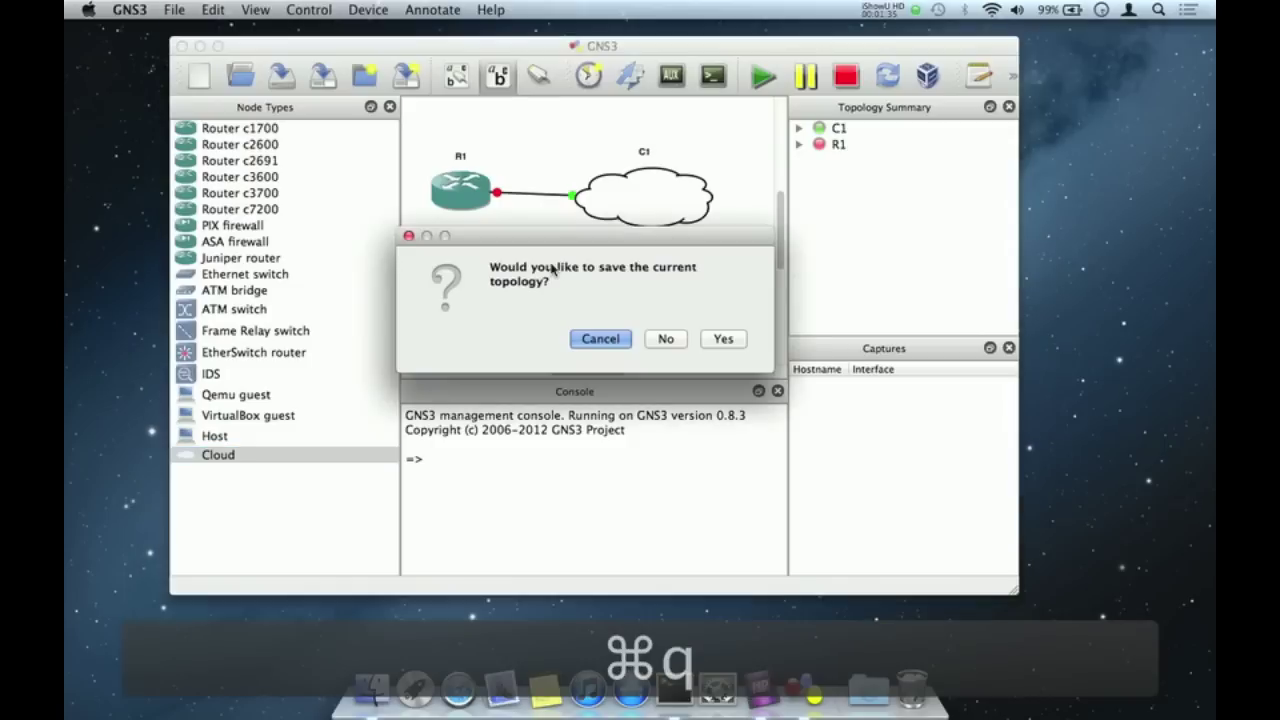
# Quit GNS3 without saving and open /etc/sudoers in nano.
pyautogui.click(662, 341)
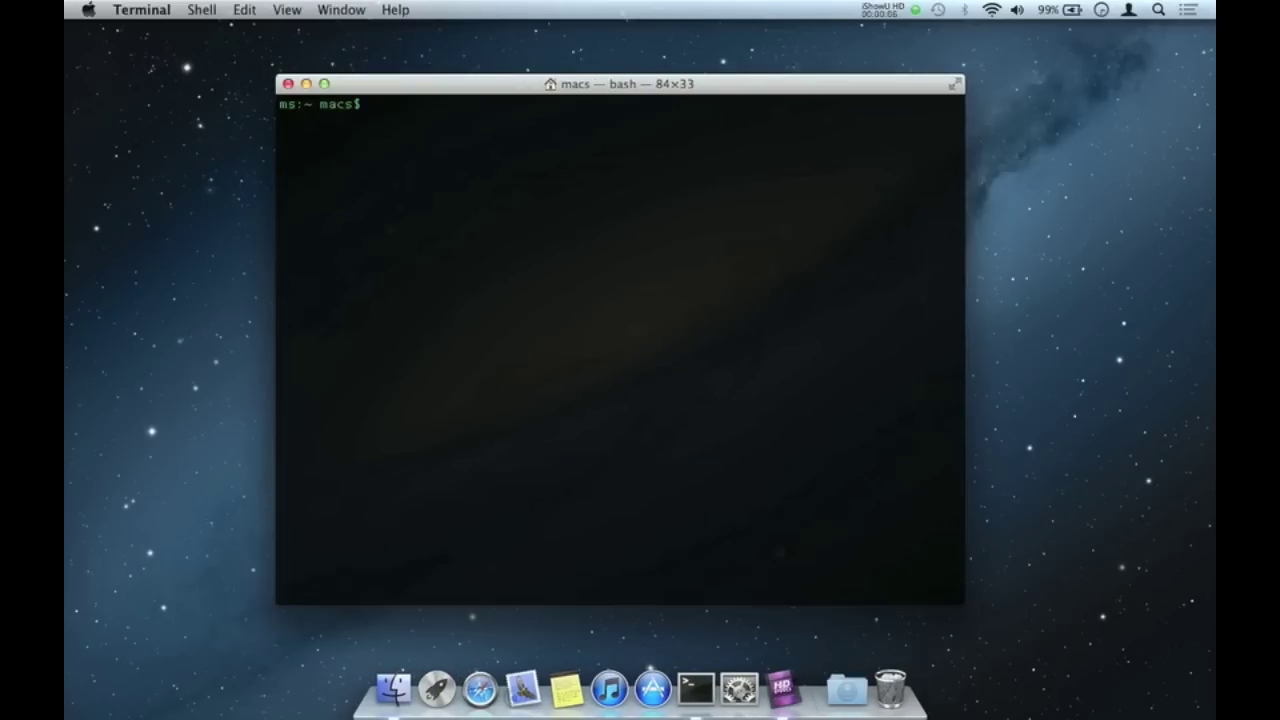
pyautogui.write('nan')
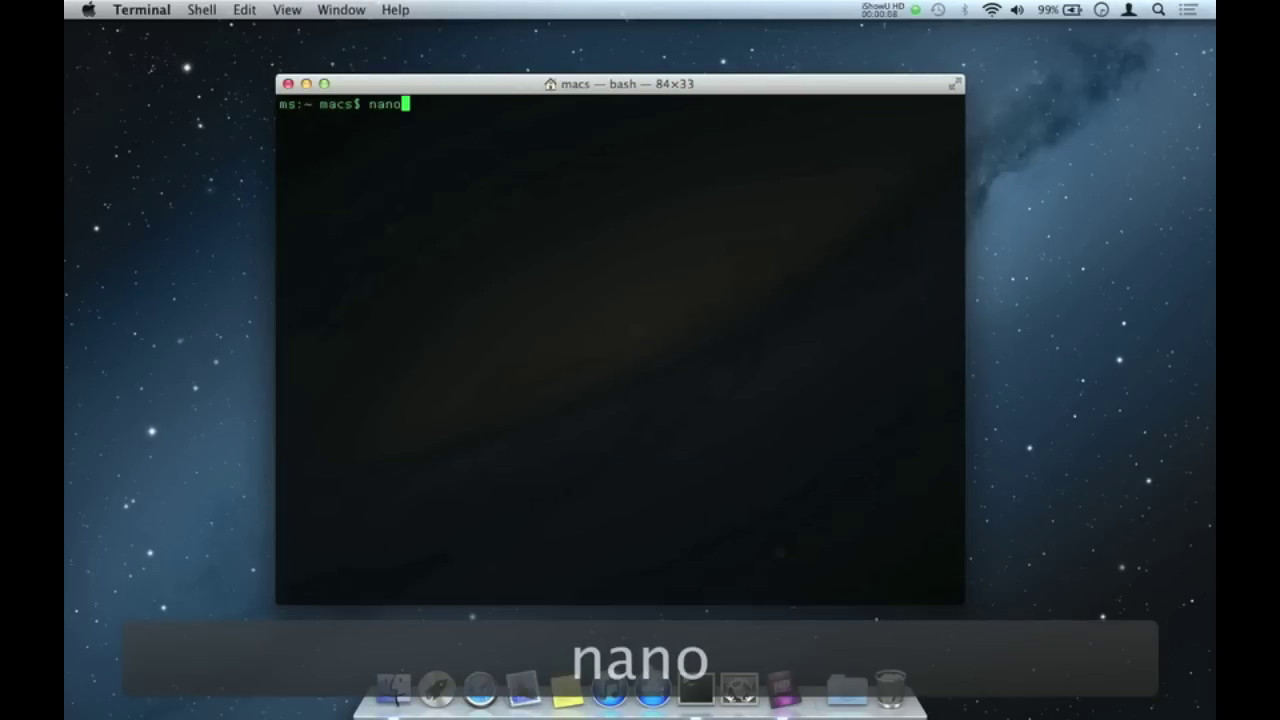
pyautogui.write('o /etc/')
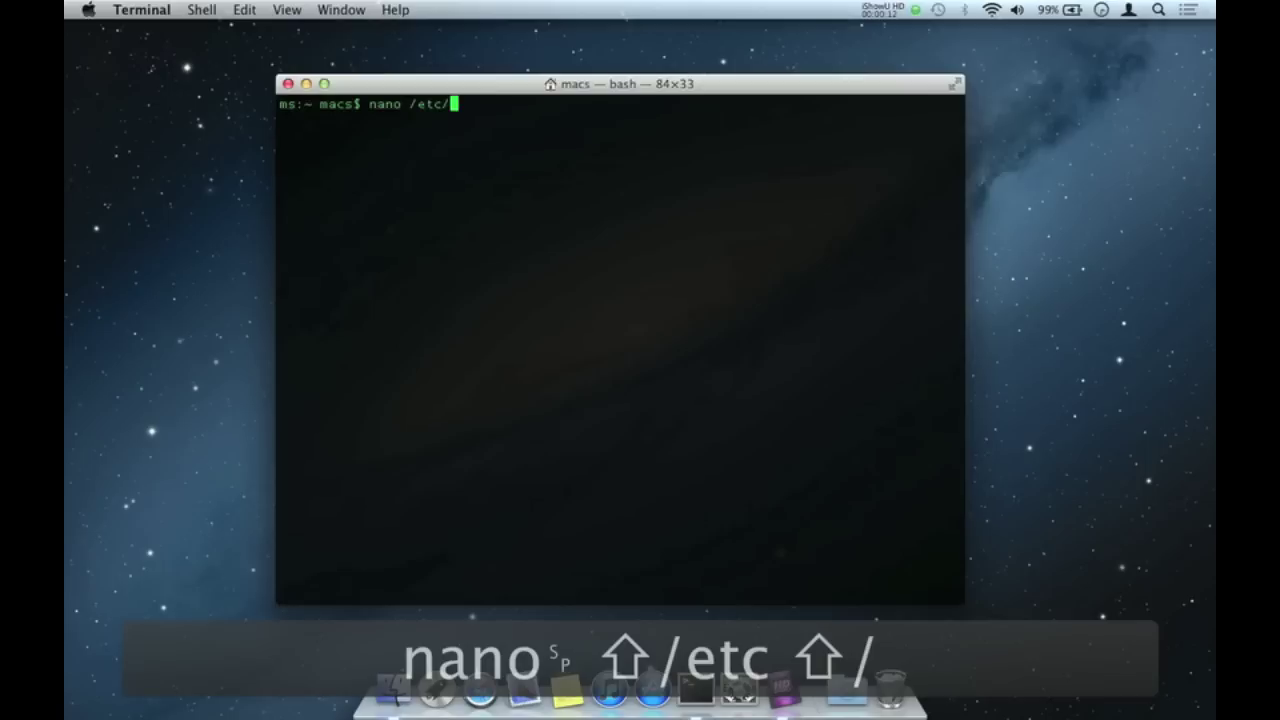
pyautogui.write('sudoers')
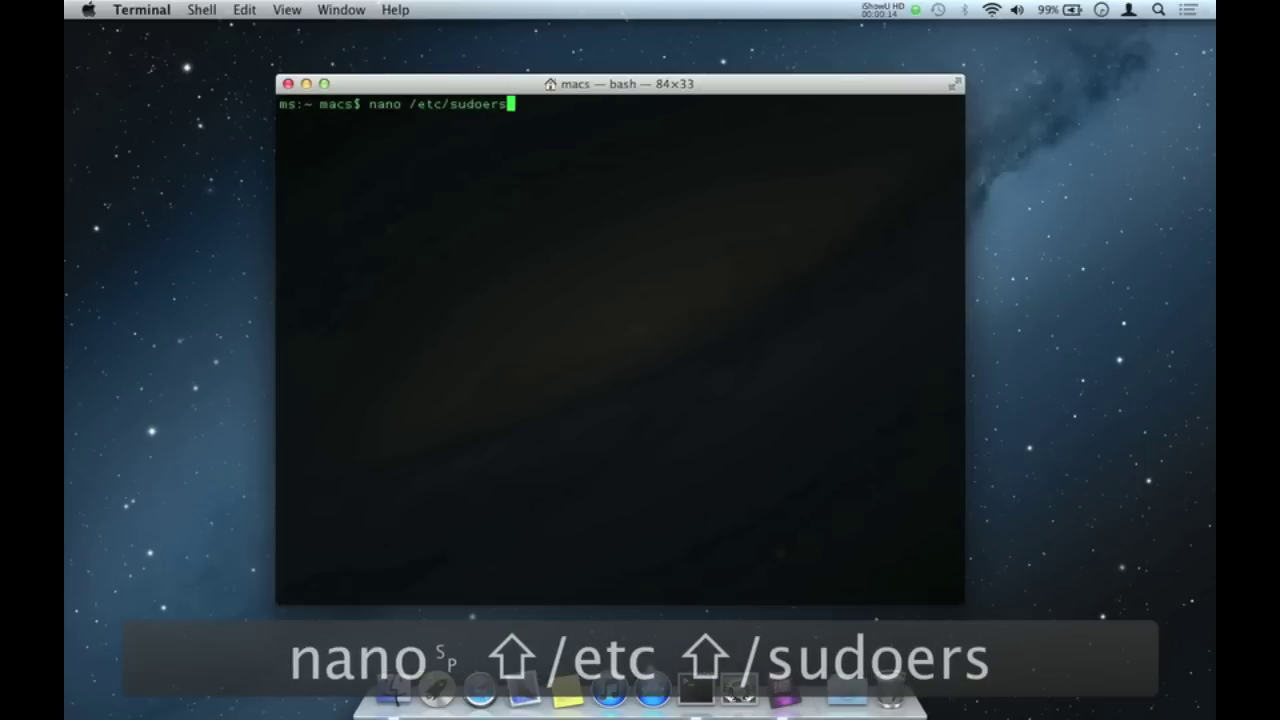
pyautogui.press('Return')
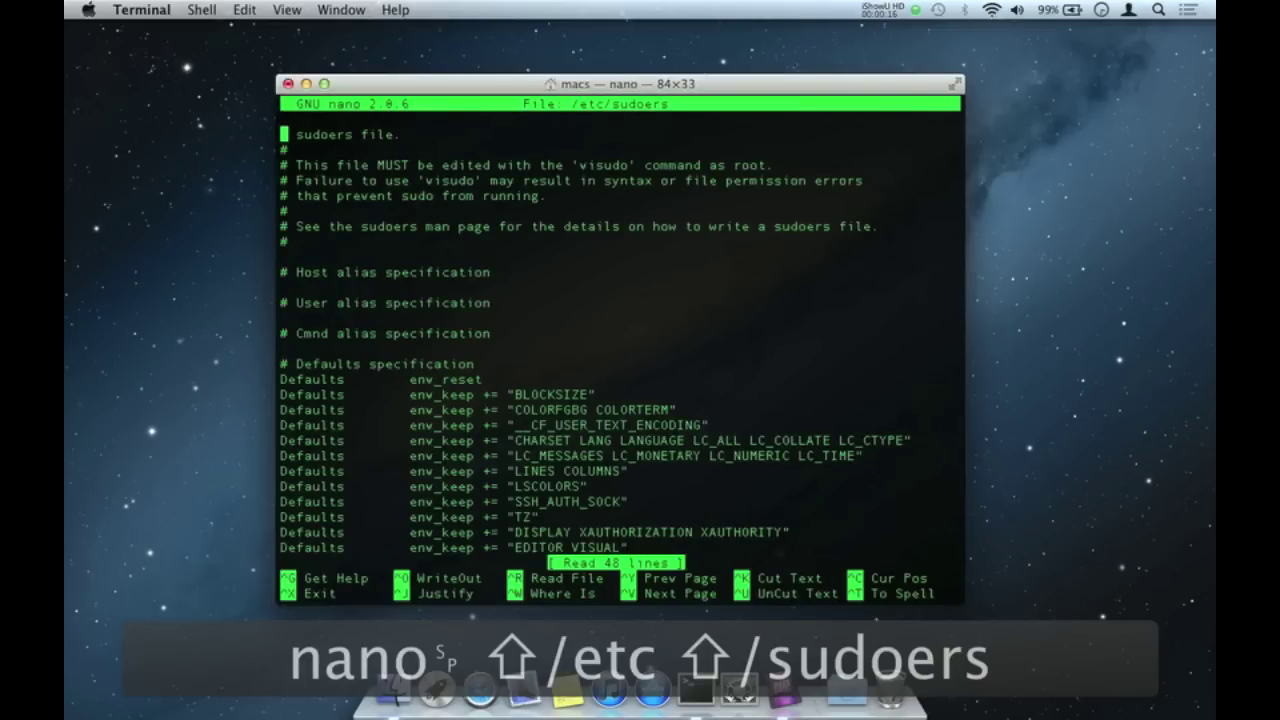
# Add the rule '<user> ALL=(ALL) NOPASSWD: ALL' below the wheel lines and exit nano.
pyautogui.press('Down')
pyautogui.press('Down')
pyautogui.press('Down')
pyautogui.press('Down')
pyautogui.press('Down')
pyautogui.press('Down')
pyautogui.press('Down')
pyautogui.press('Down')
pyautogui.press('Down')
pyautogui.press('Down')
pyautogui.press('Down')
pyautogui.press('Down')
pyautogui.press('Down')
pyautogui.press('Down')
pyautogui.press('Down')
pyautogui.press('Down')
pyautogui.press('Down')
pyautogui.press('Down')
pyautogui.press('Down')
pyautogui.press('Down')
pyautogui.press('Down')
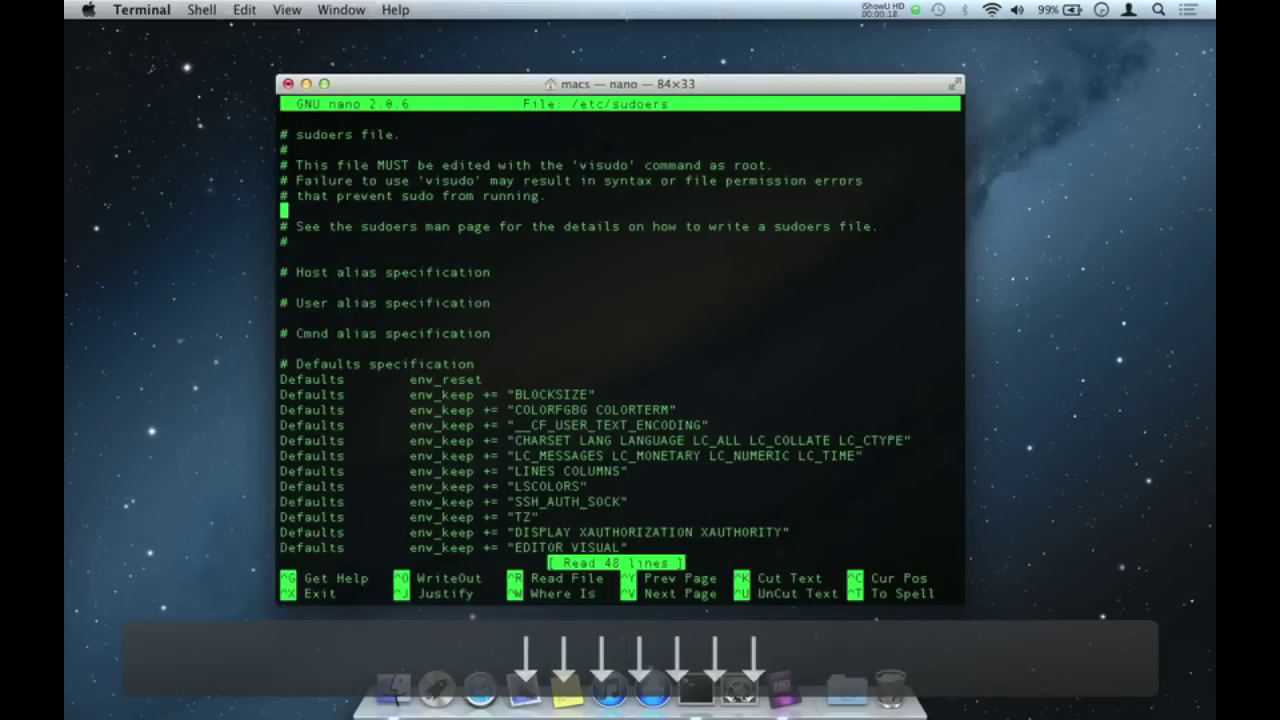
pyautogui.press('Down')
pyautogui.press('Down')
pyautogui.press('Down')
pyautogui.press('Down')
pyautogui.press('Down')
pyautogui.press('Down')
pyautogui.press('Down')
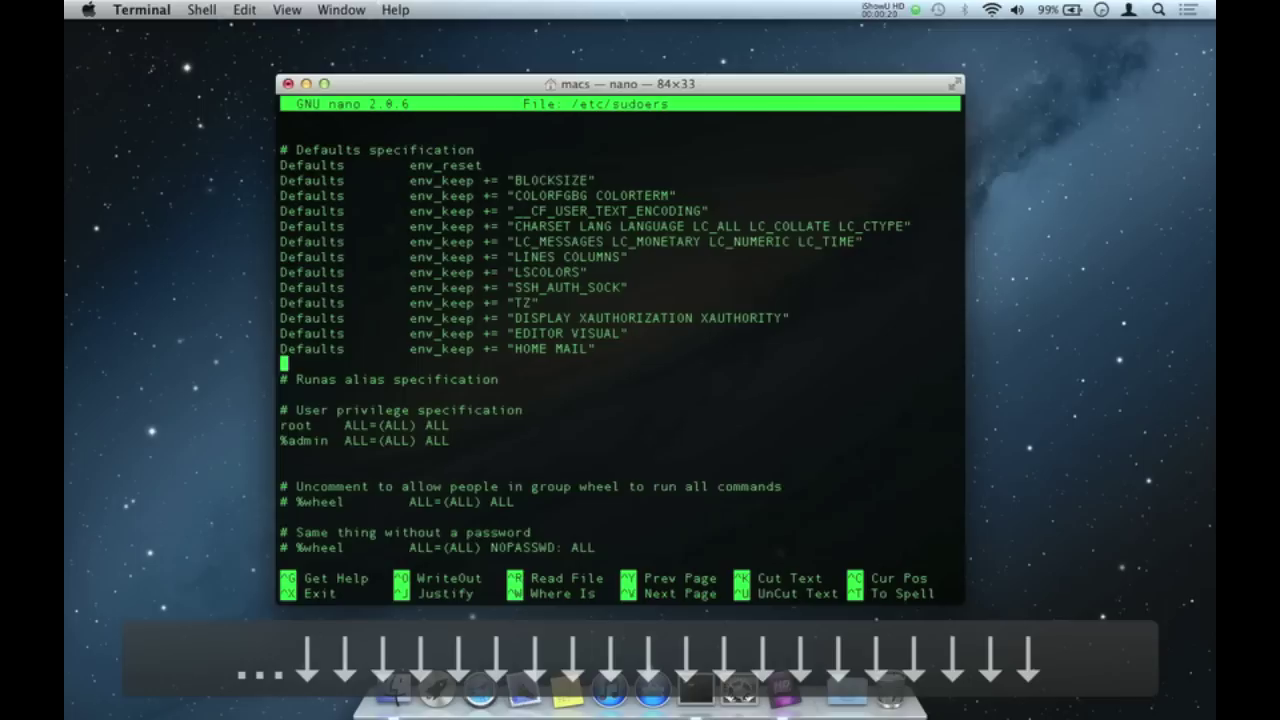
pyautogui.press('Down')
pyautogui.press('Down')
pyautogui.press('Down')
pyautogui.press('Down')
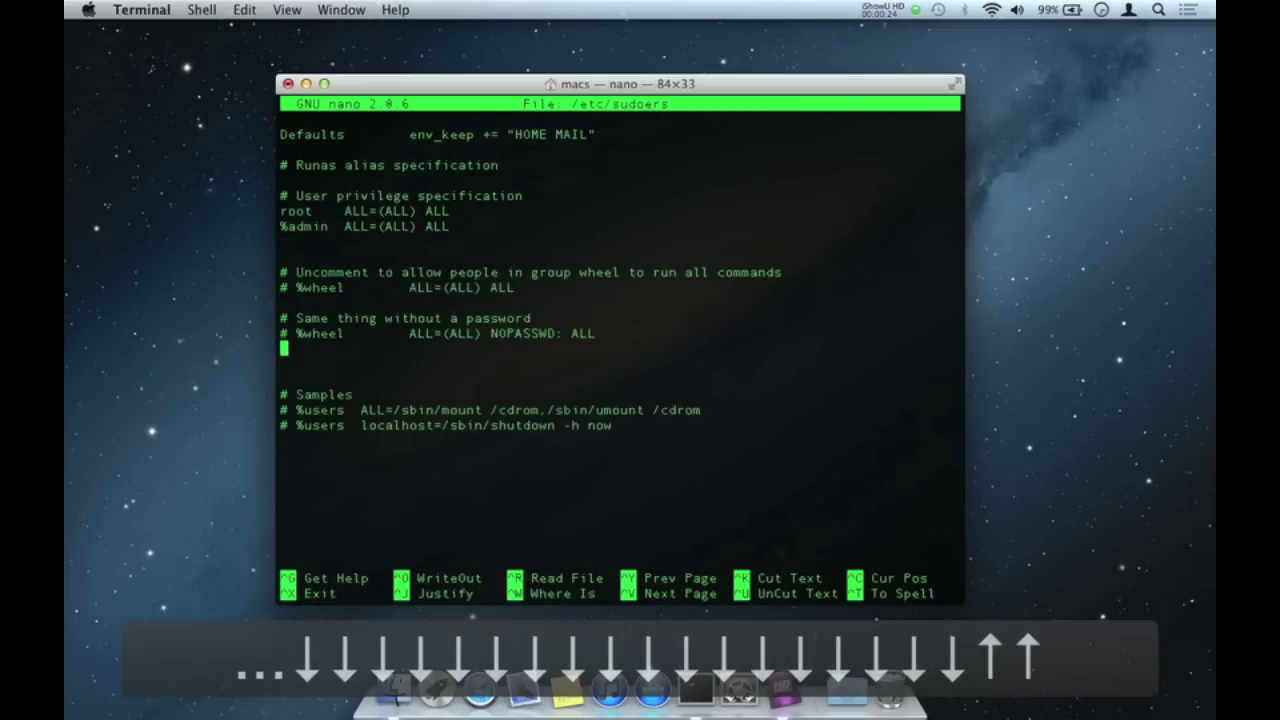
pyautogui.write('macs')
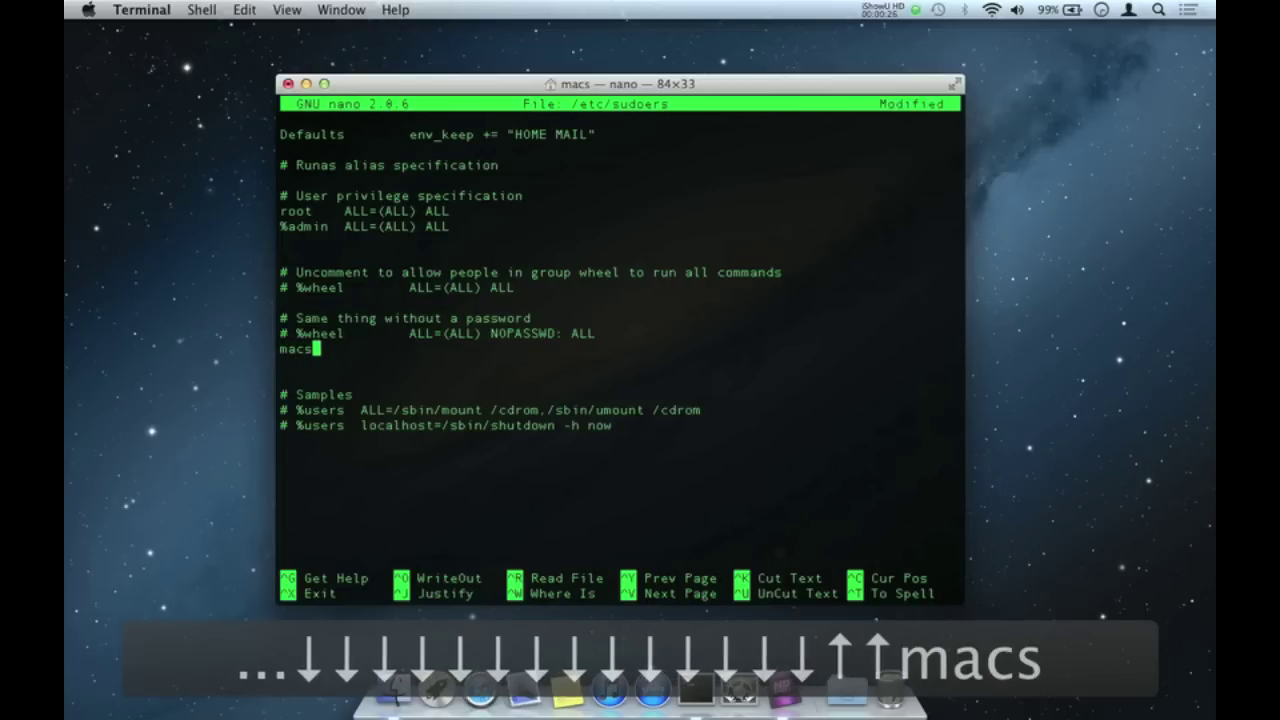
pyautogui.press('Tab')
pyautogui.press('Tab')
pyautogui.write('A')
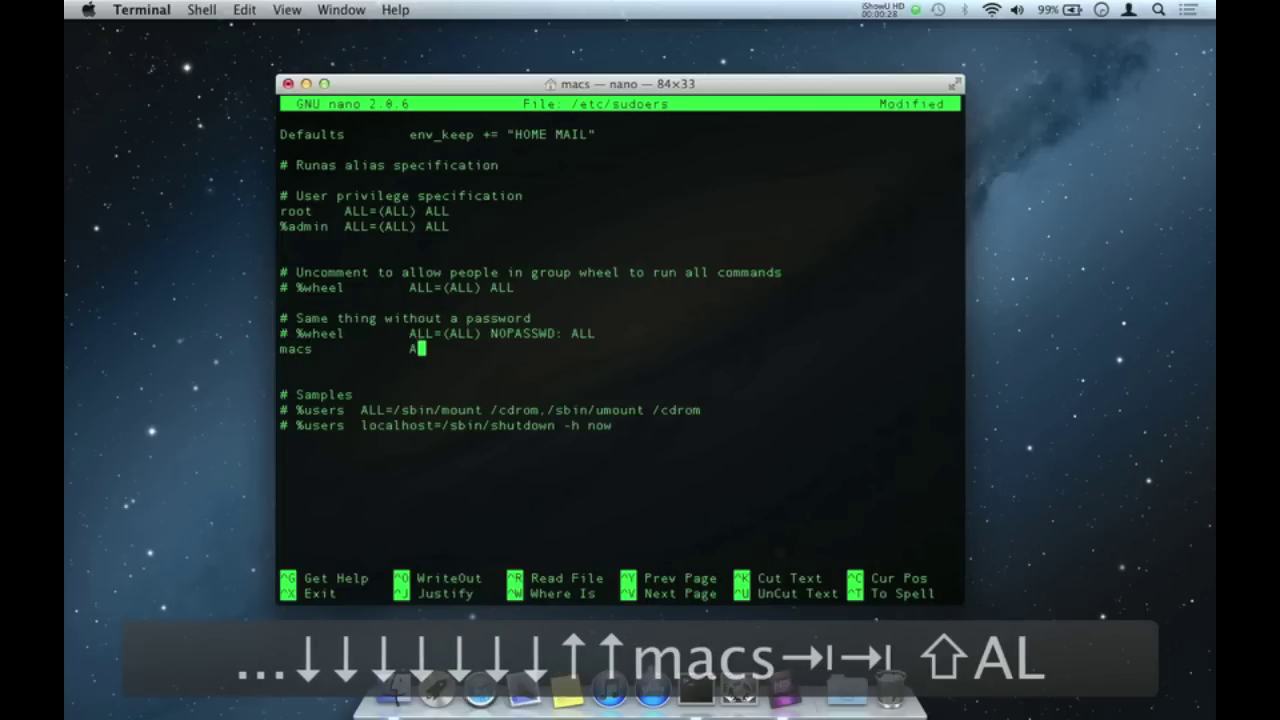
pyautogui.write('LL=')
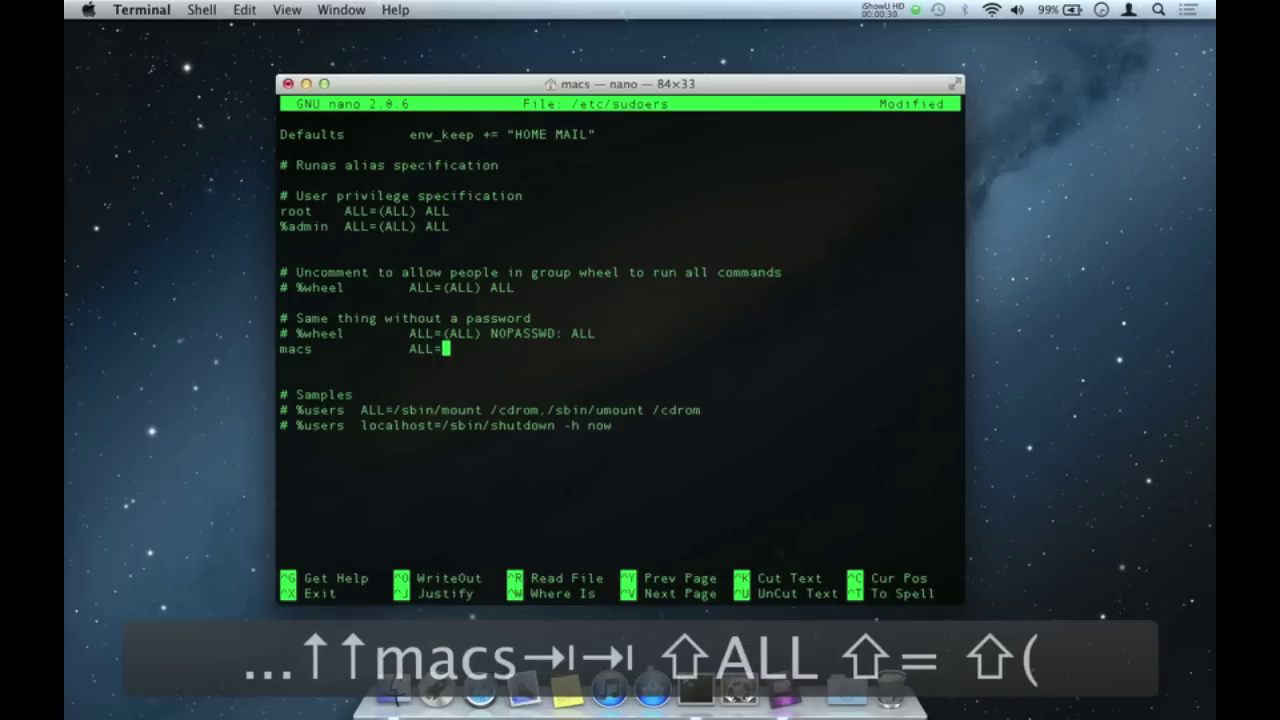
pyautogui.write('(ALL)')
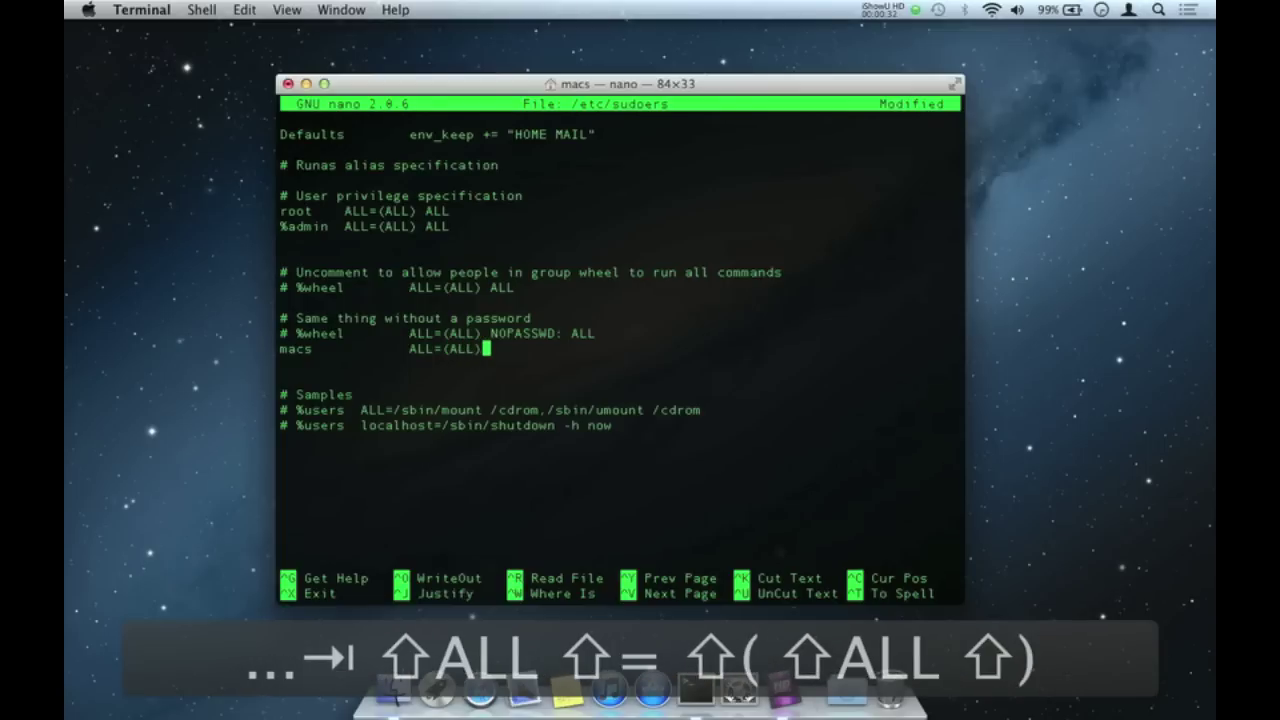
pyautogui.write(' NOP')
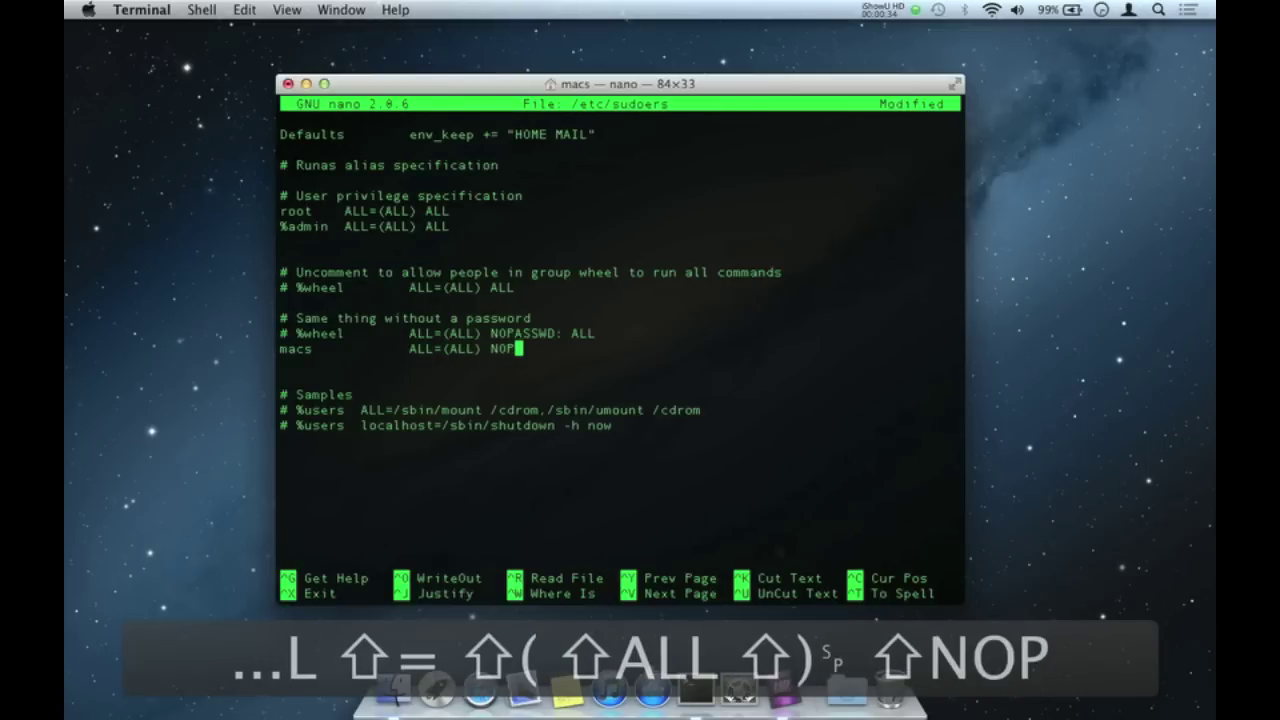
pyautogui.write('ASS')
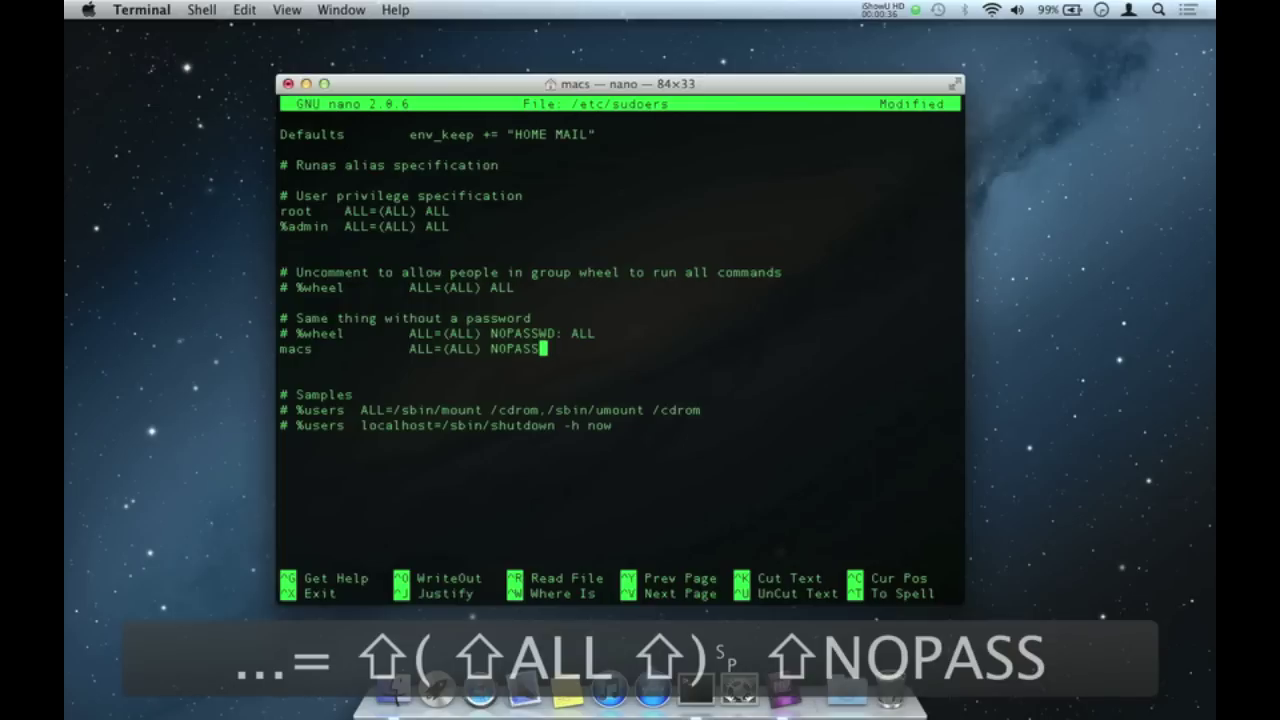
pyautogui.write('WD')
pyautogui.press('BackSpace')
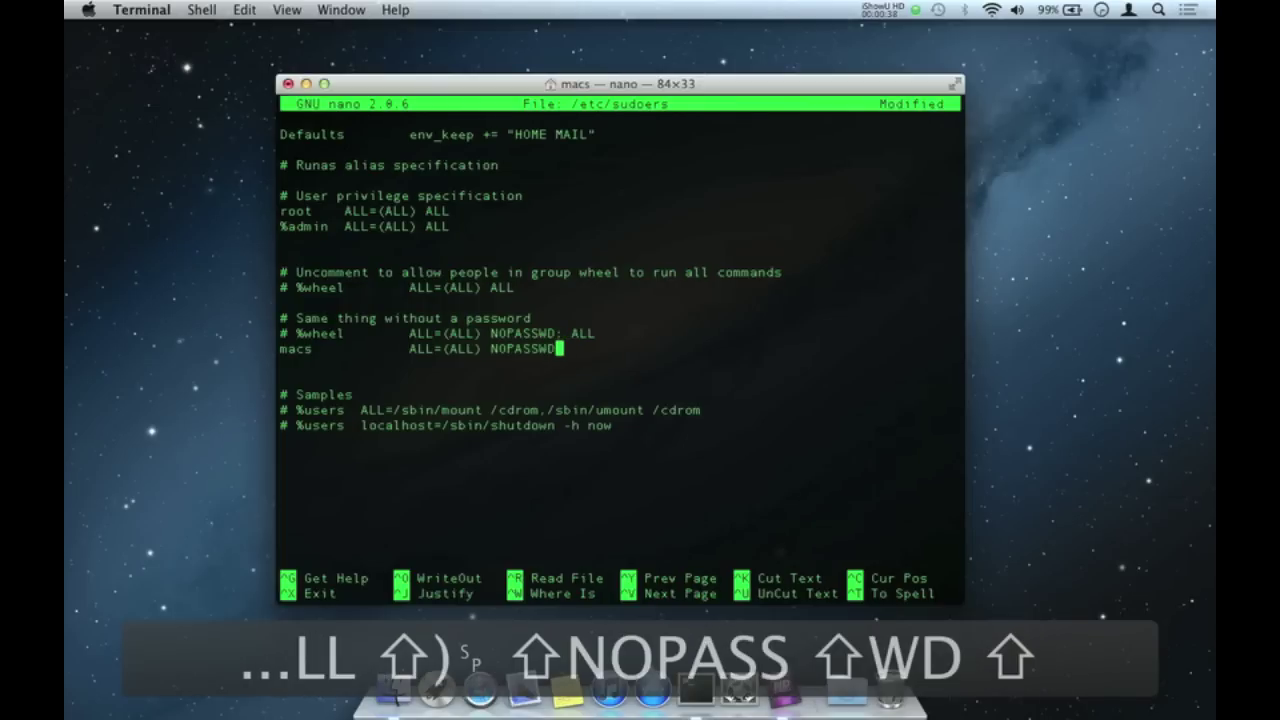
pyautogui.write(': ALL')
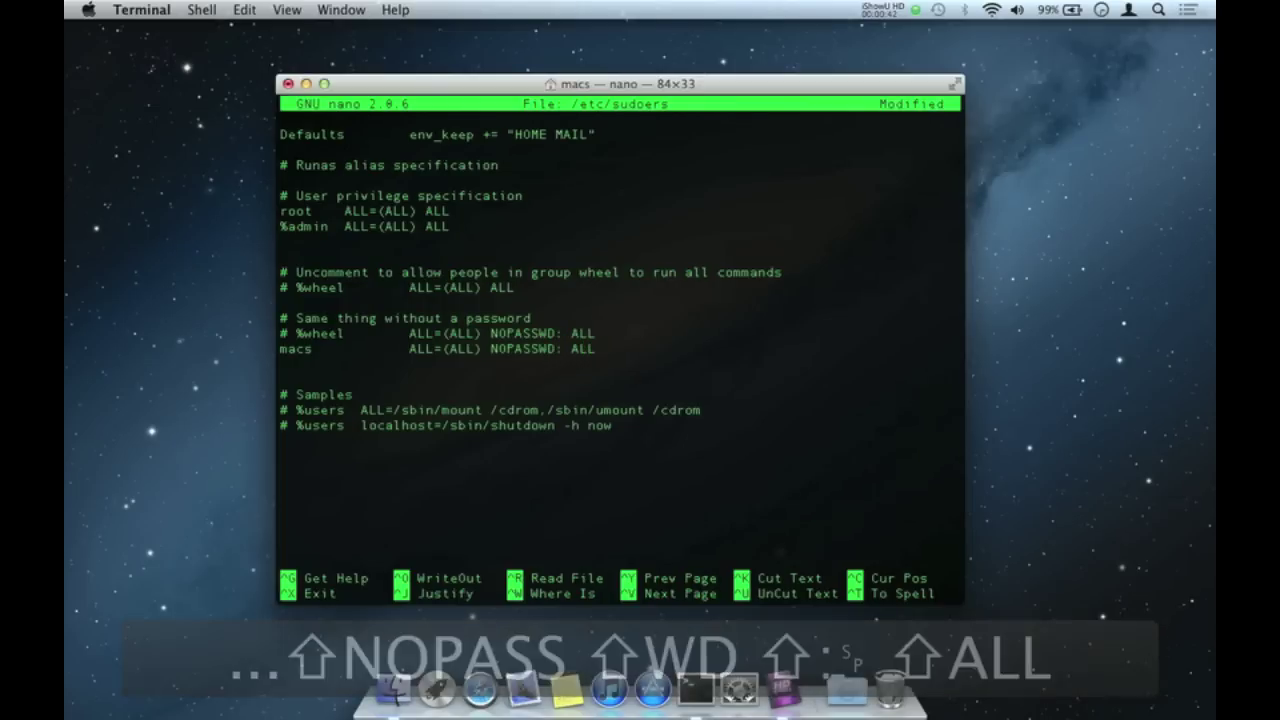
pyautogui.press('Return')
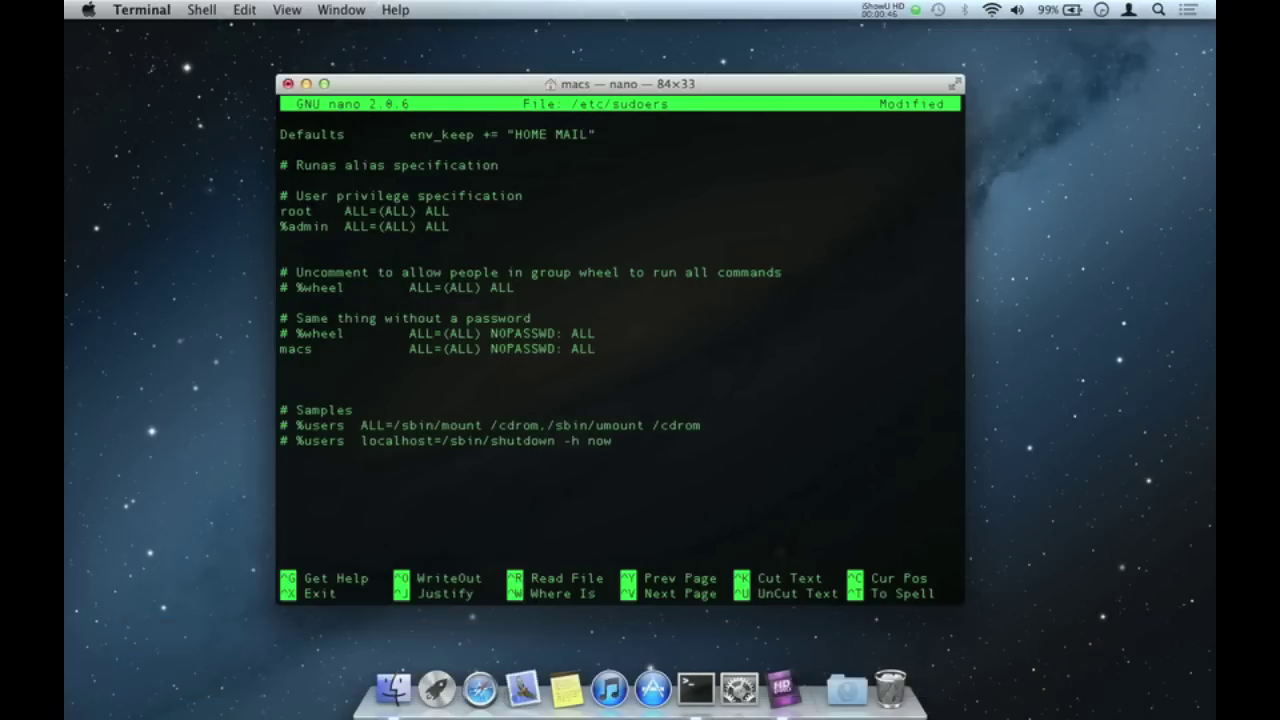
pyautogui.hotkey('ctrl', 'x')
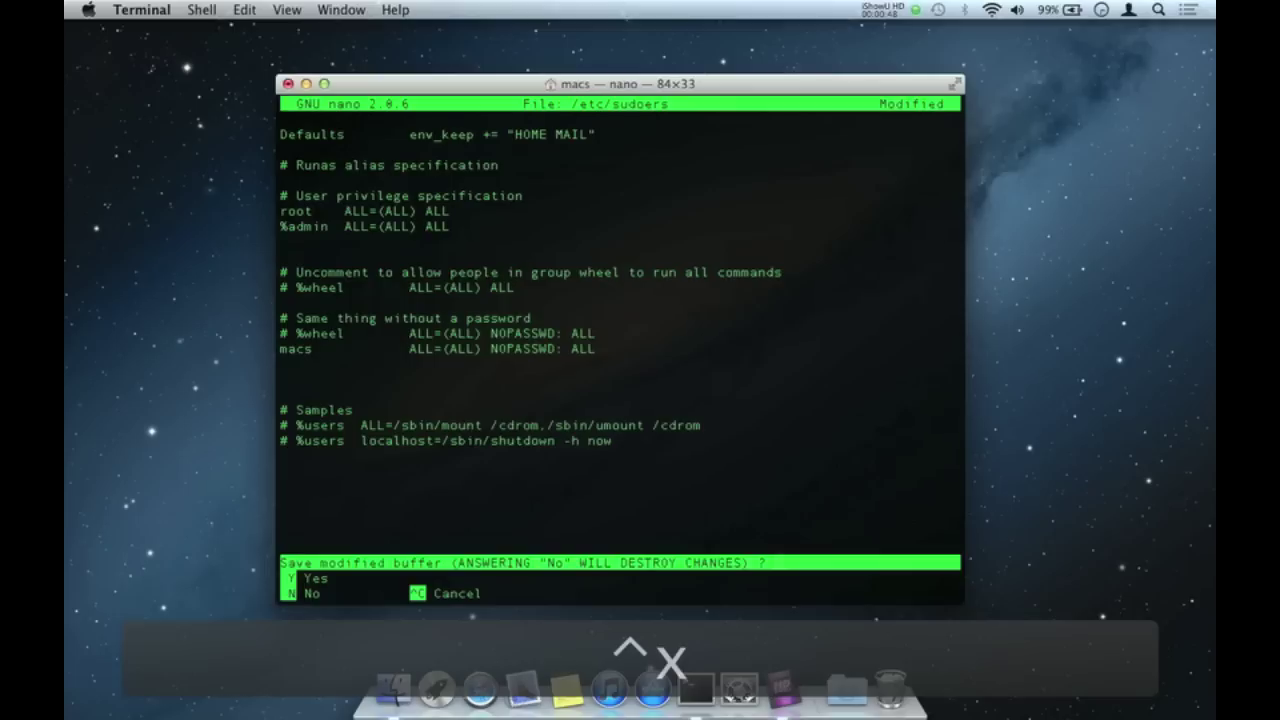
# Save /etc/sudoers, rerun the sudo GNS3 command from history, and dismiss New Project.
pyautogui.press('y')
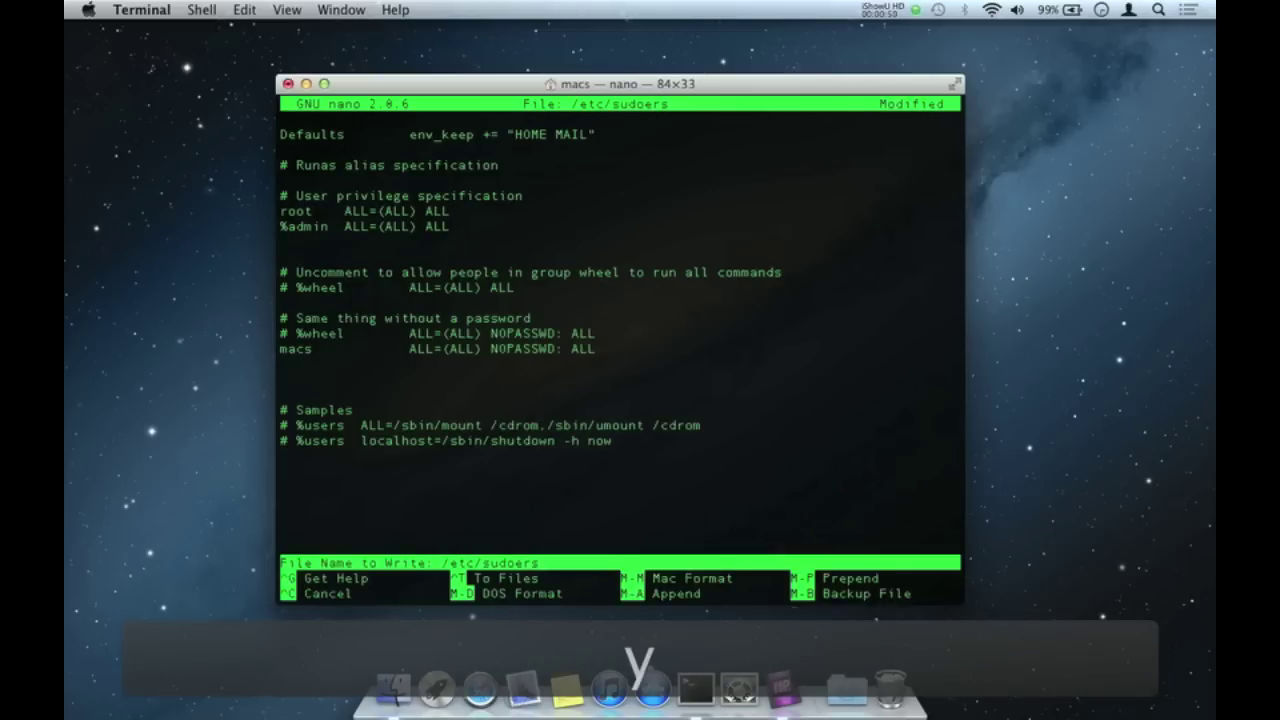
pyautogui.press('Return')
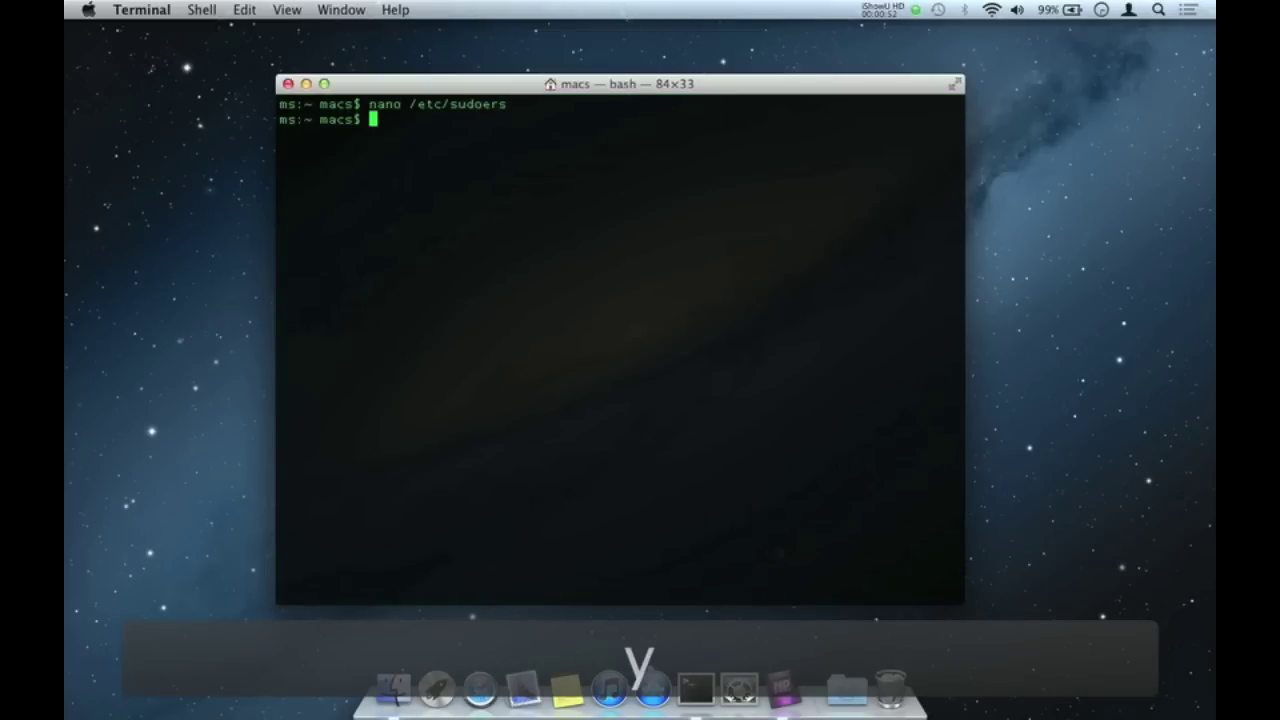
pyautogui.press('Up')
pyautogui.press('Up')
pyautogui.press('Up')
pyautogui.press('Up')
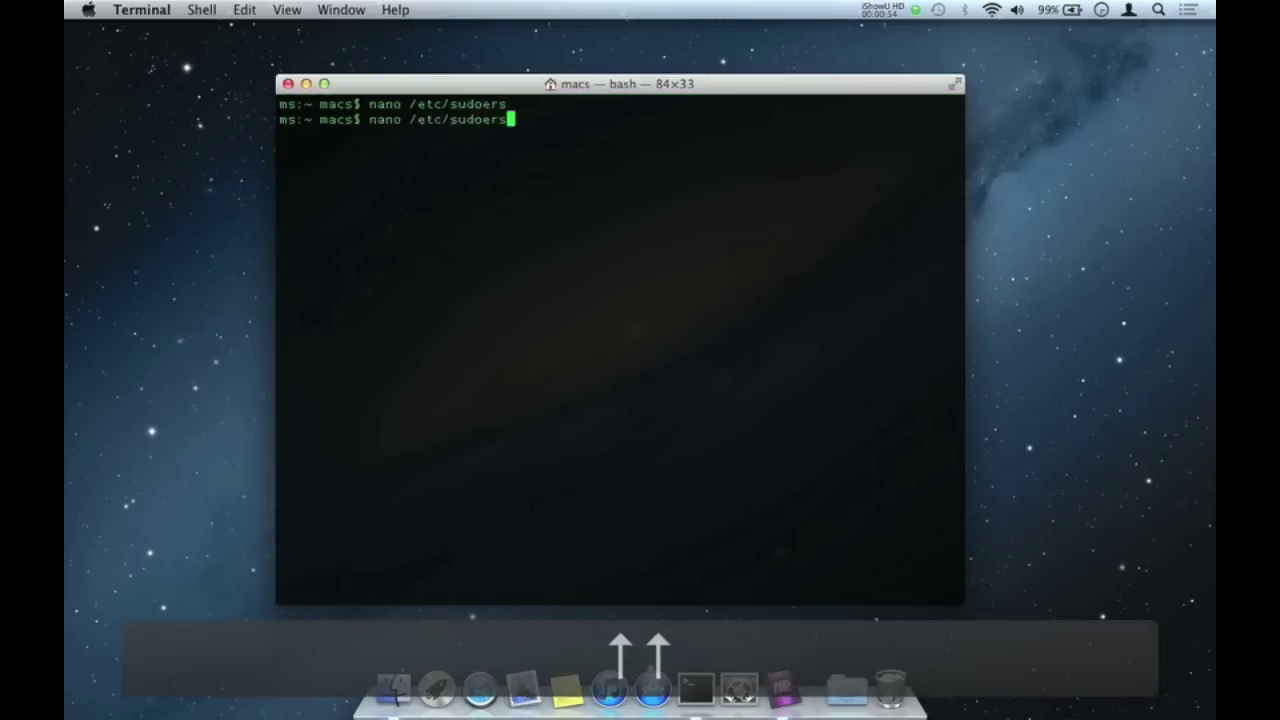
pyautogui.press('Up')
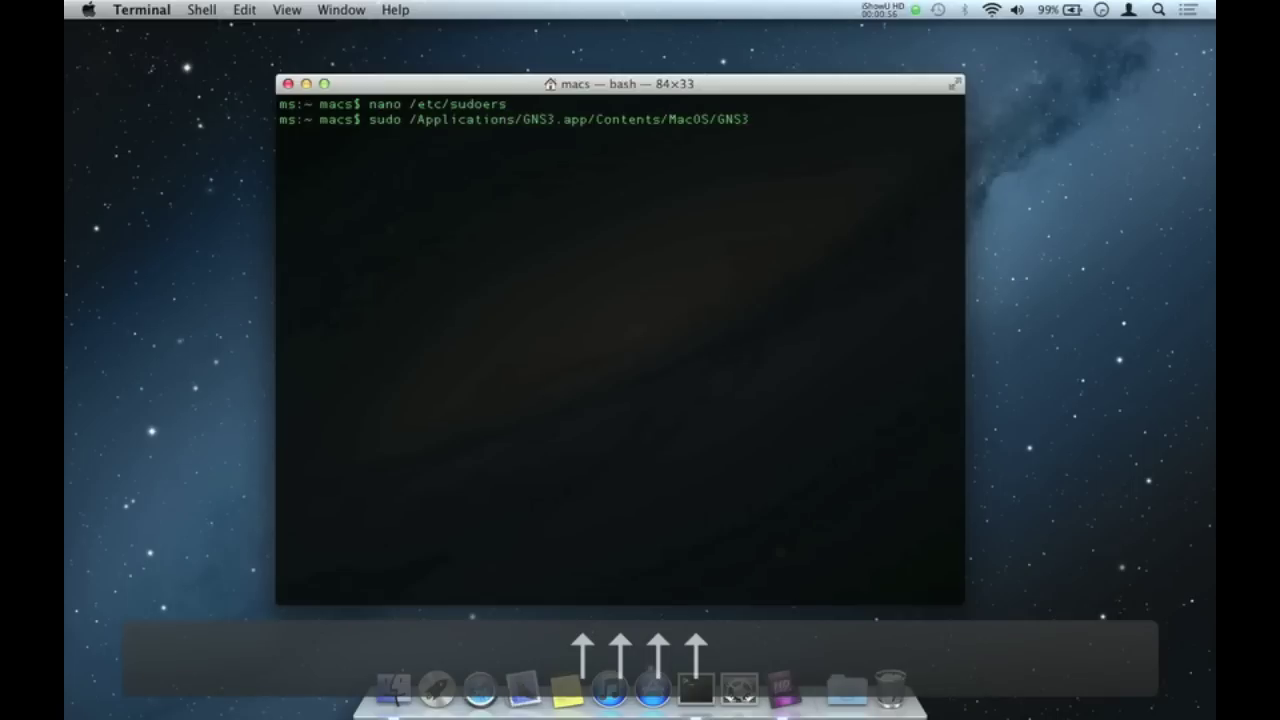
pyautogui.press('Return')
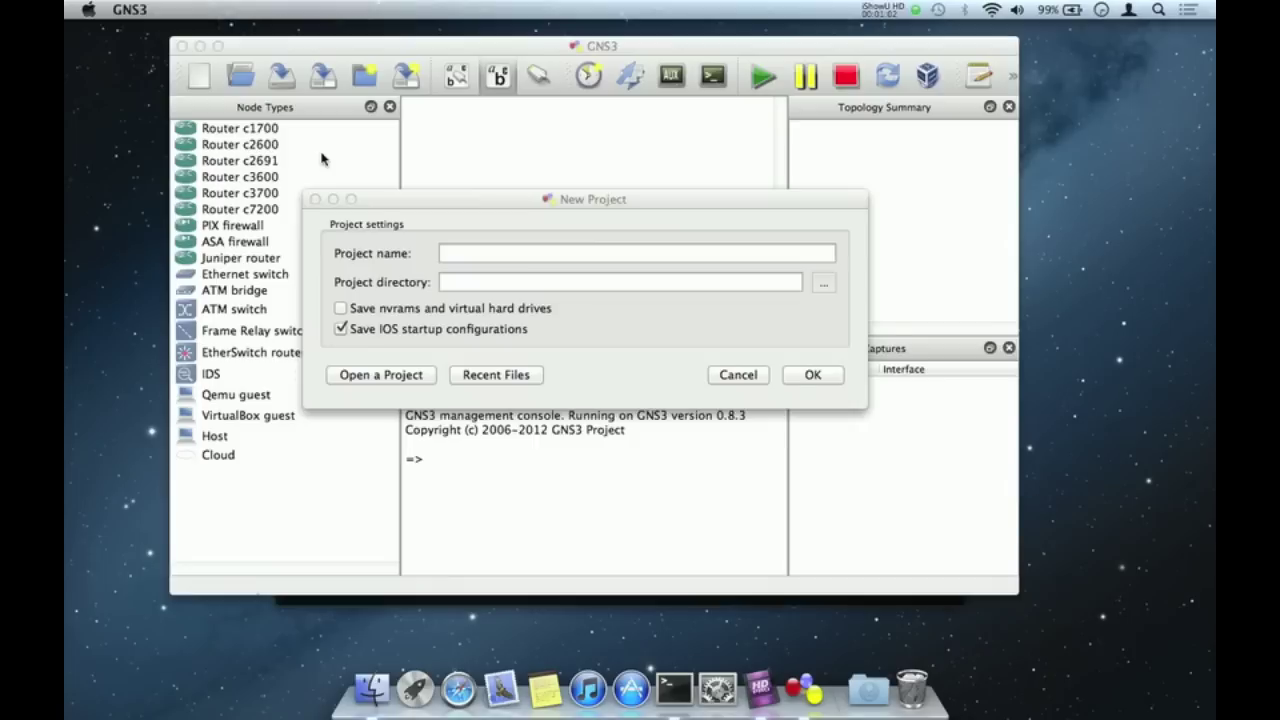
pyautogui.press('Escape')
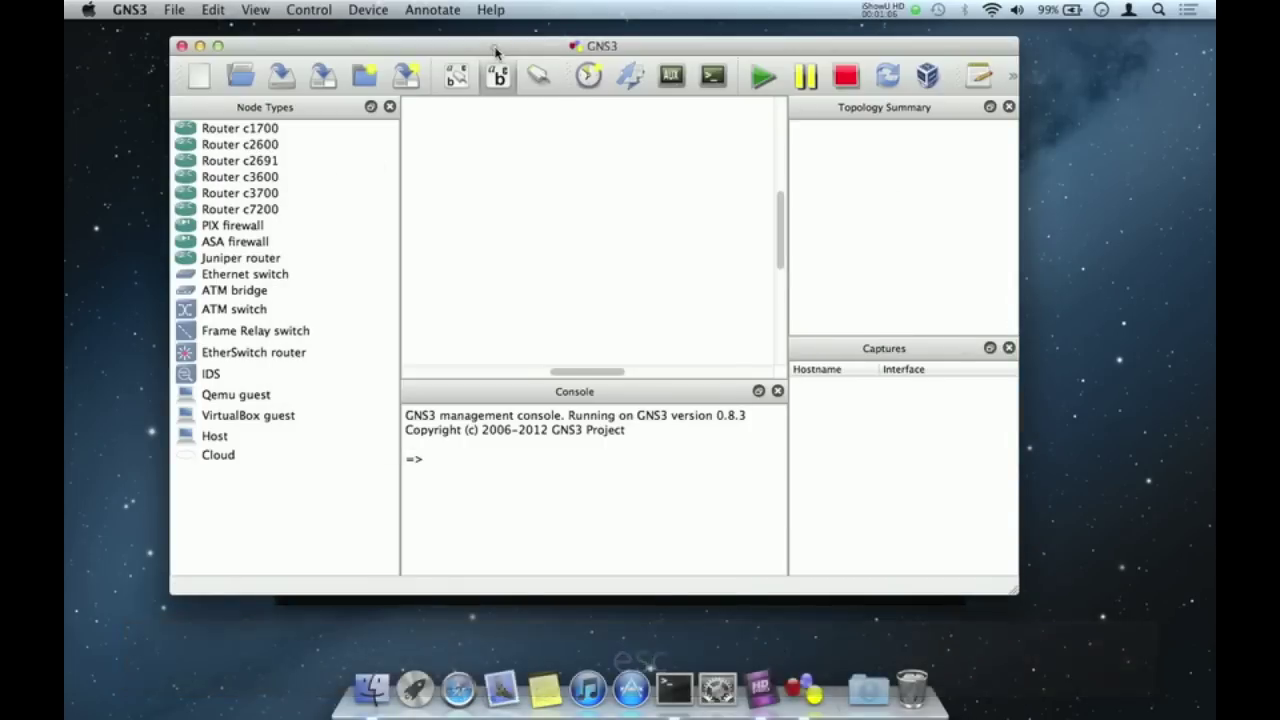
pyautogui.moveTo(497, 53); pyautogui.dragTo(502, 64)
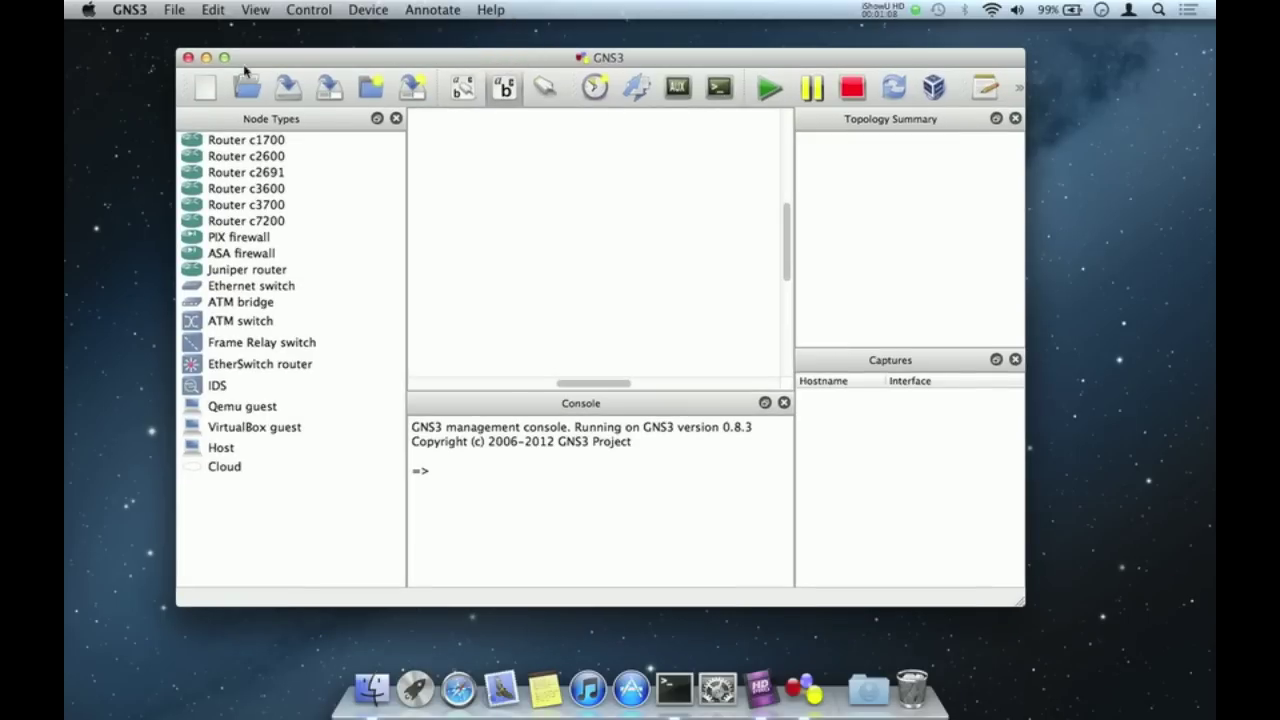
# Close GNS3 and launch AppleScript Editor from Spotlight.
pyautogui.click(188, 58)
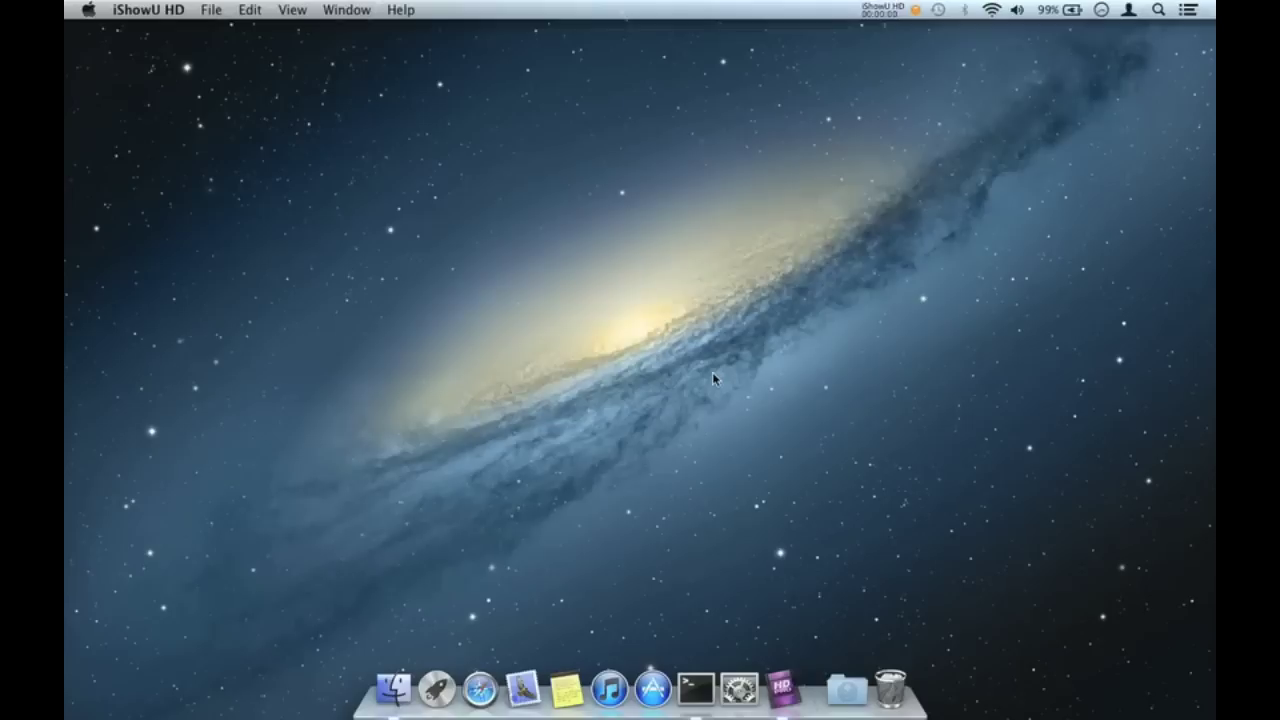
pyautogui.press('super+space')
pyautogui.write('ap')
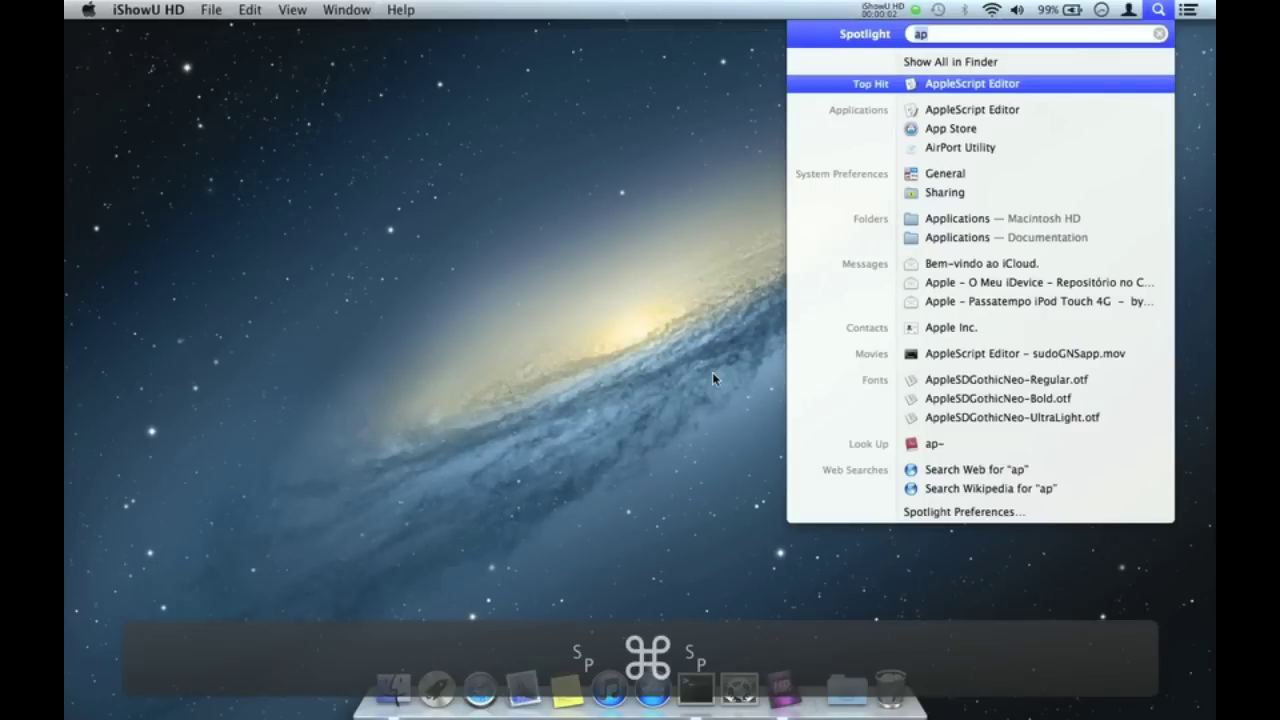
pyautogui.press('Down')
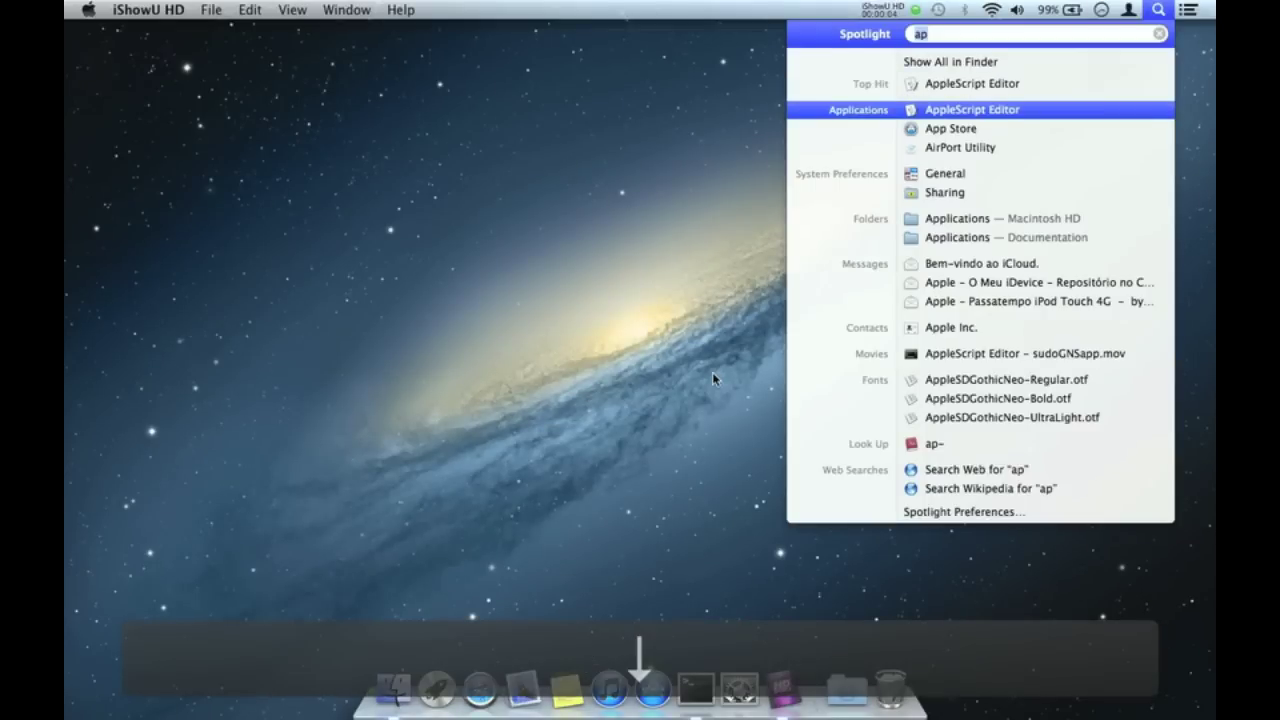
pyautogui.press('Up')
pyautogui.press('Return')
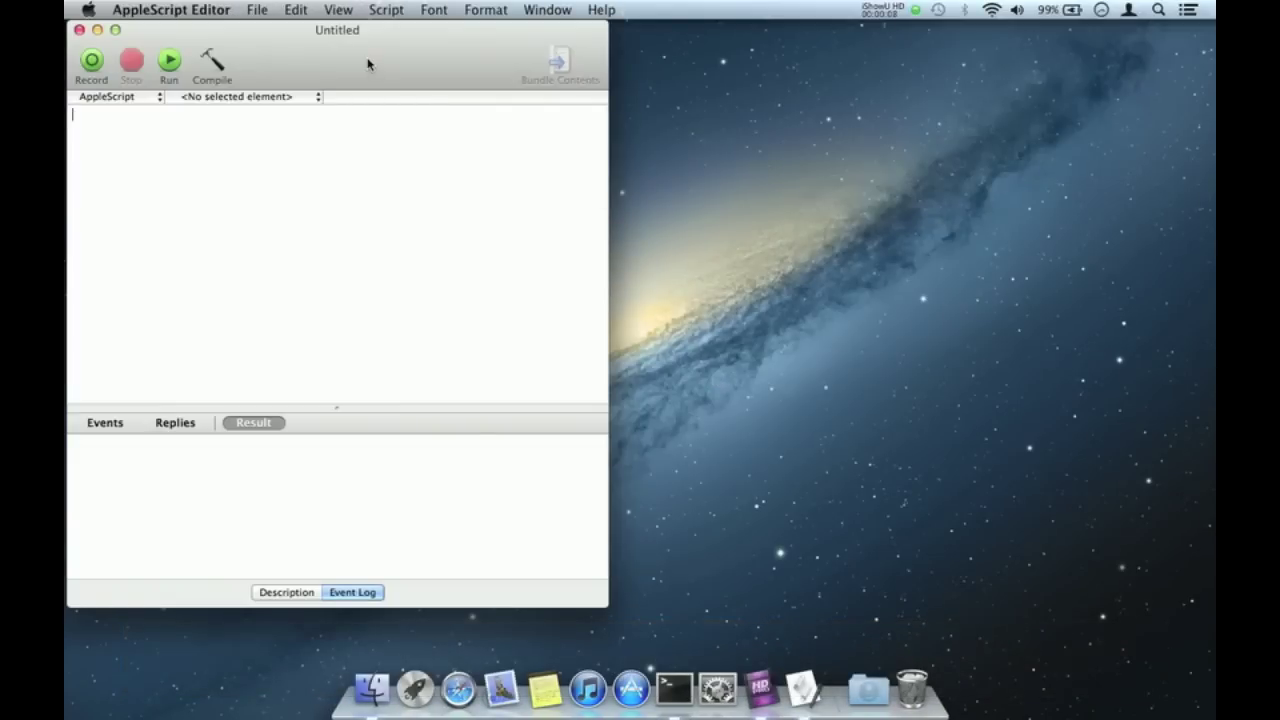
# Paste the do shell script line launching GNS3 with sudo into a new script and compile it.
pyautogui.moveTo(367, 64); pyautogui.dragTo(689, 76)
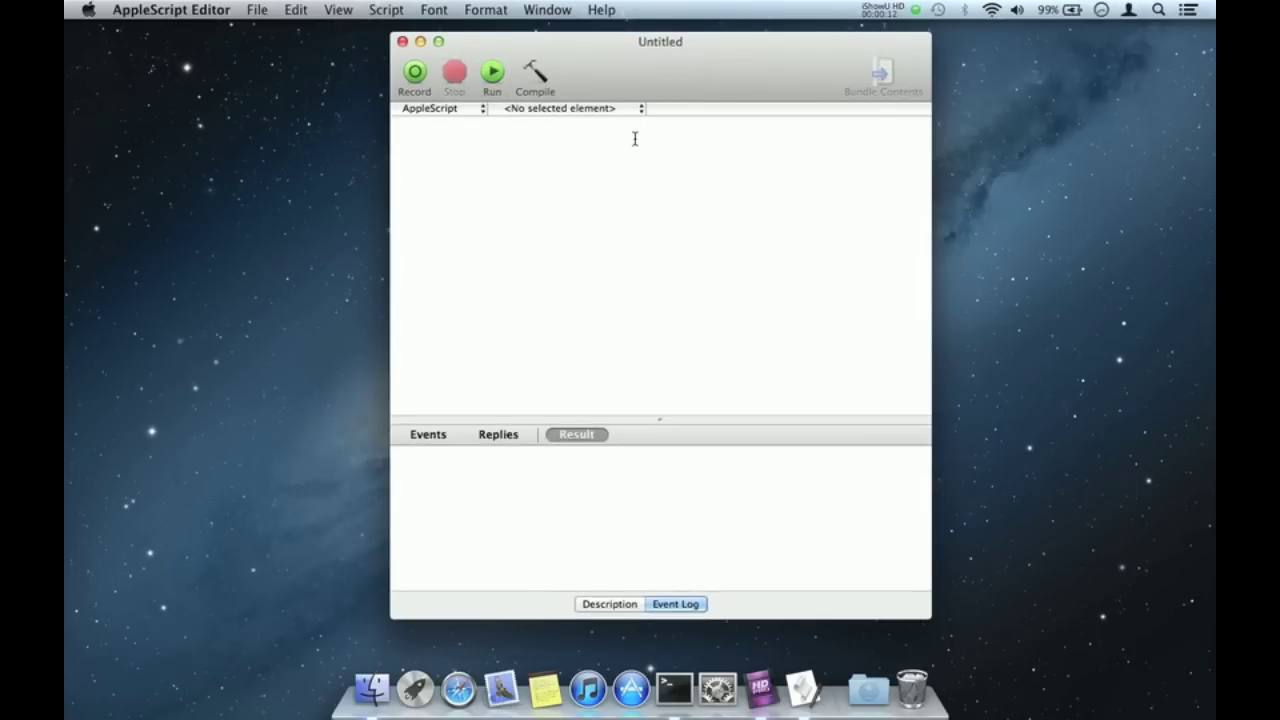
pyautogui.write('do shell script "sudo Applications/GNS3.app/Contents/MacOS/GNS3 &> /dev/null &"')
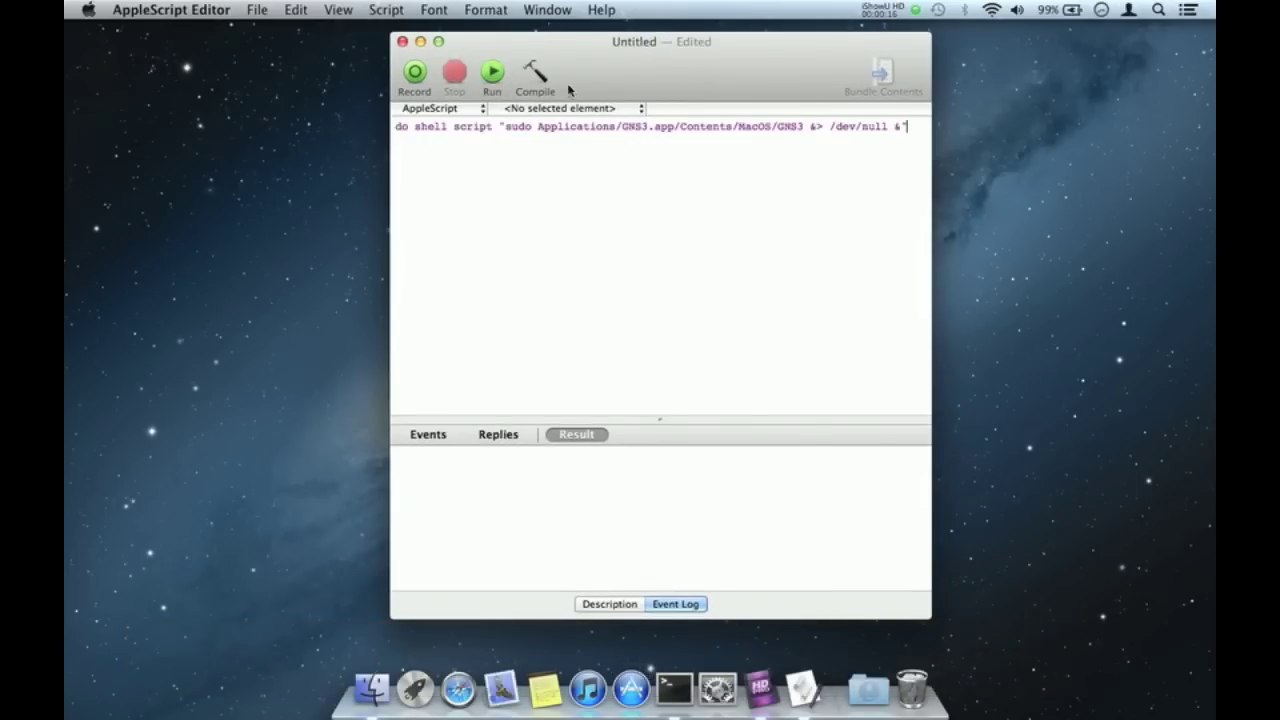
pyautogui.click(540, 77)
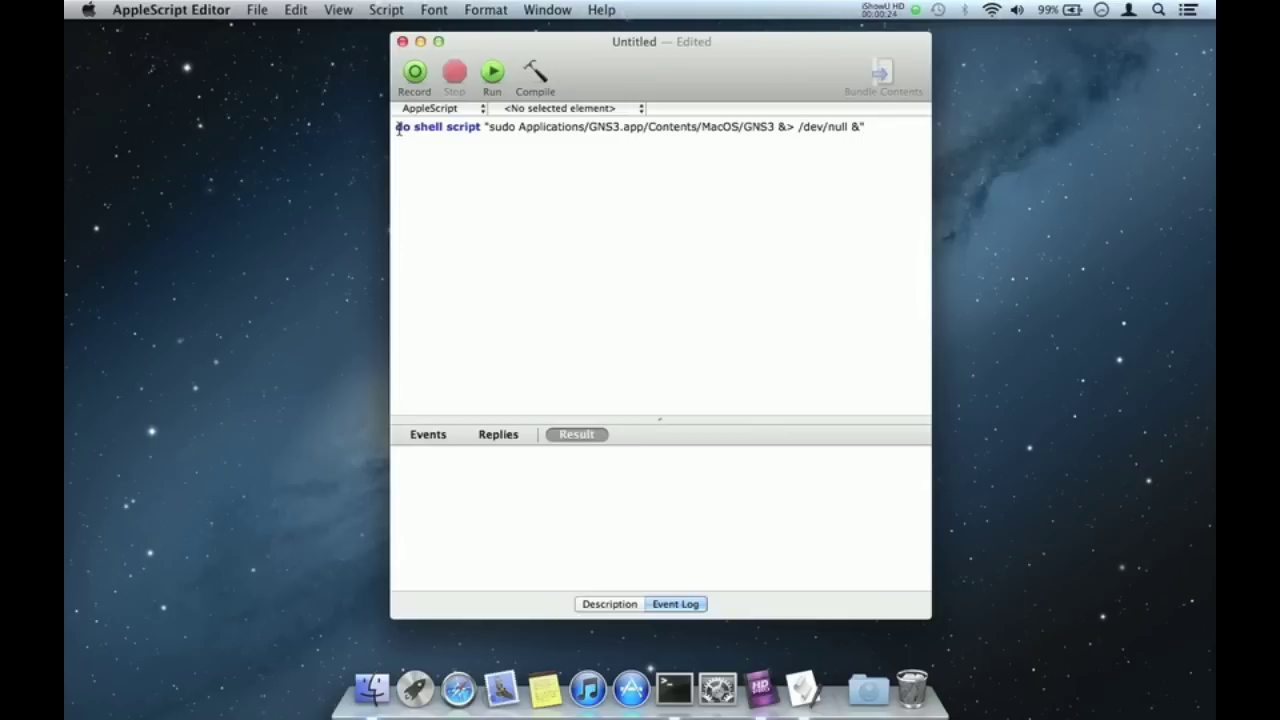
# Review the compiled command's keywords and redirection, then save the script.
pyautogui.moveTo(421, 125); pyautogui.dragTo(759, 140)
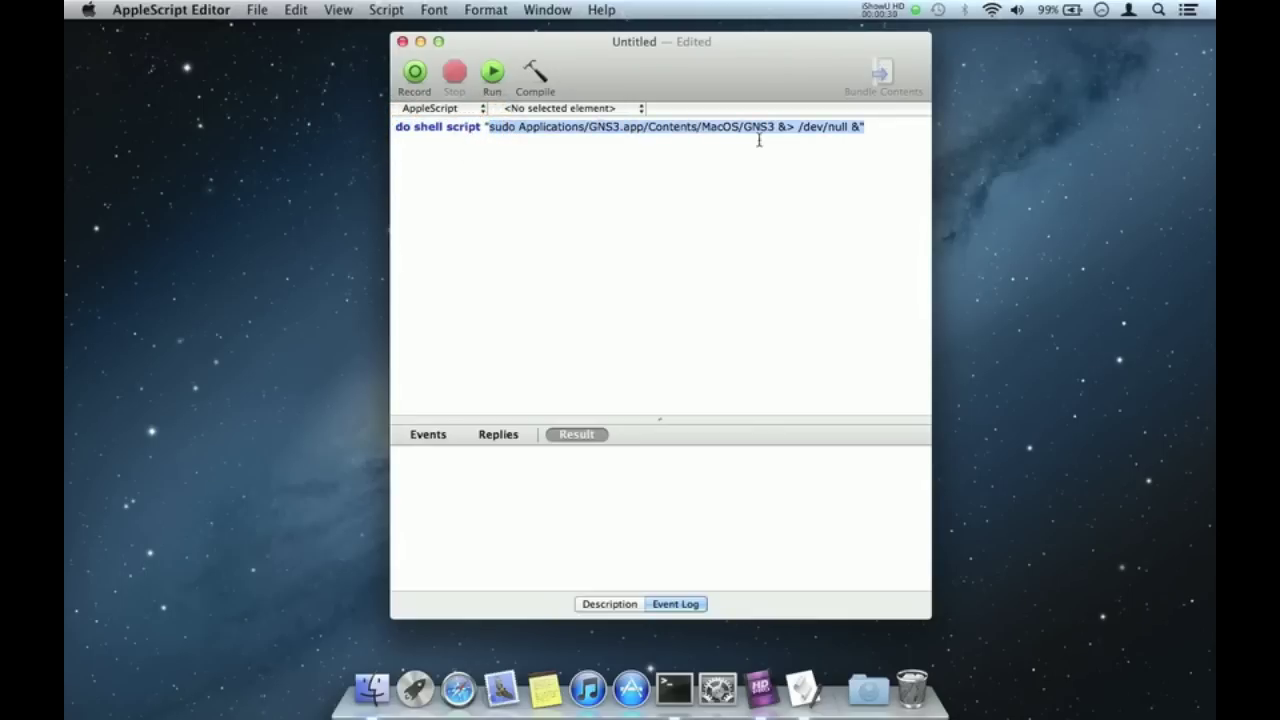
pyautogui.click(803, 150)
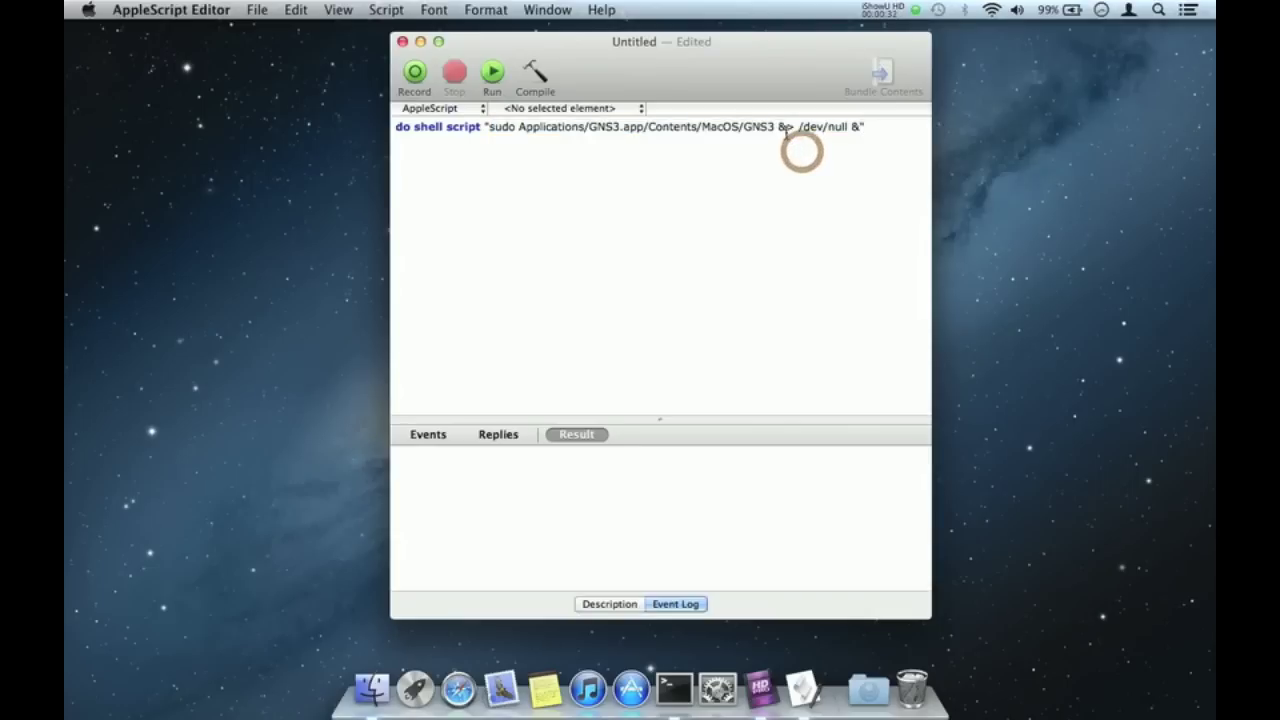
pyautogui.moveTo(781, 127); pyautogui.dragTo(863, 126)
pyautogui.click(825, 167)
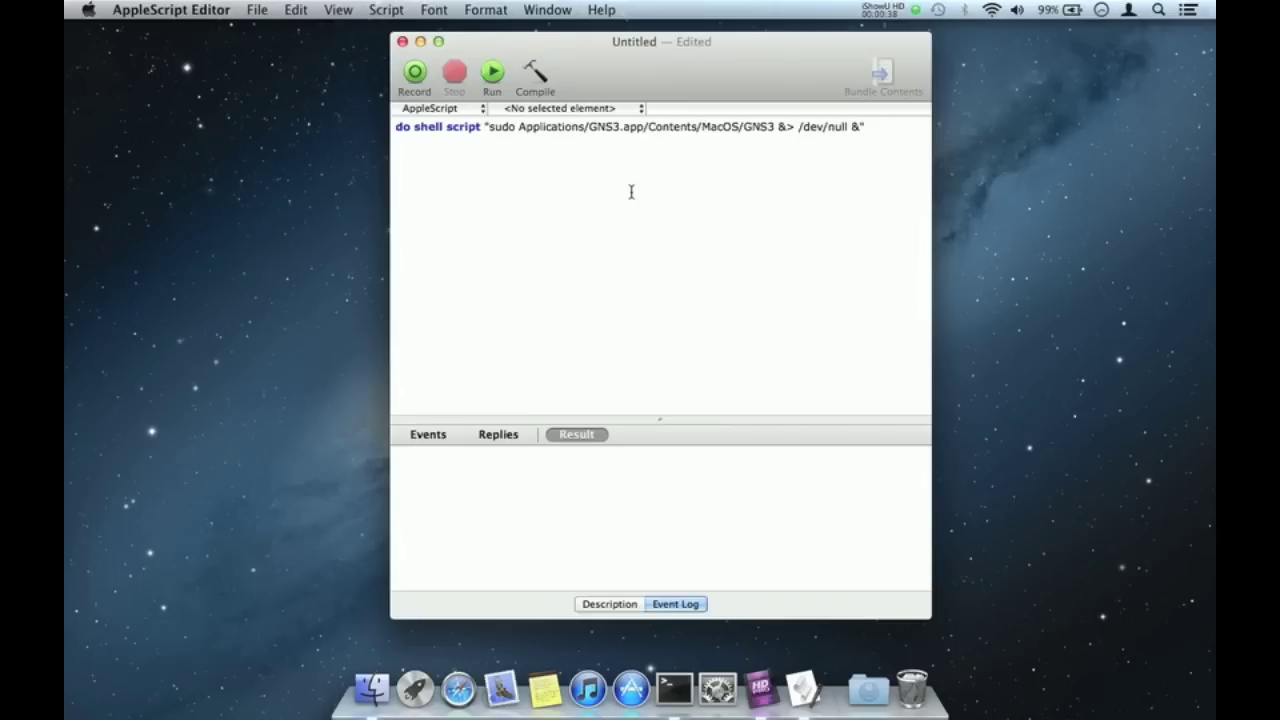
pyautogui.press('super+s')
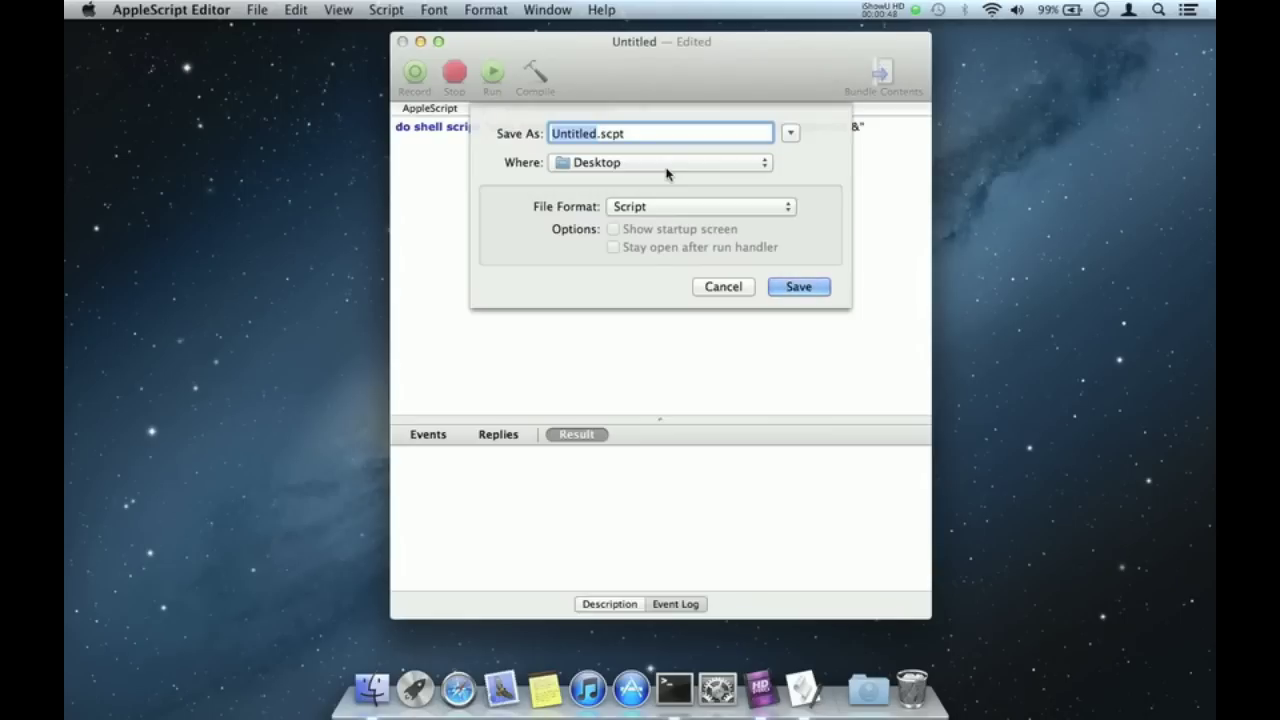
# Save the script as the application 'sudoGNS3' on the Desktop, then close the editor window.
pyautogui.write('sudoG')
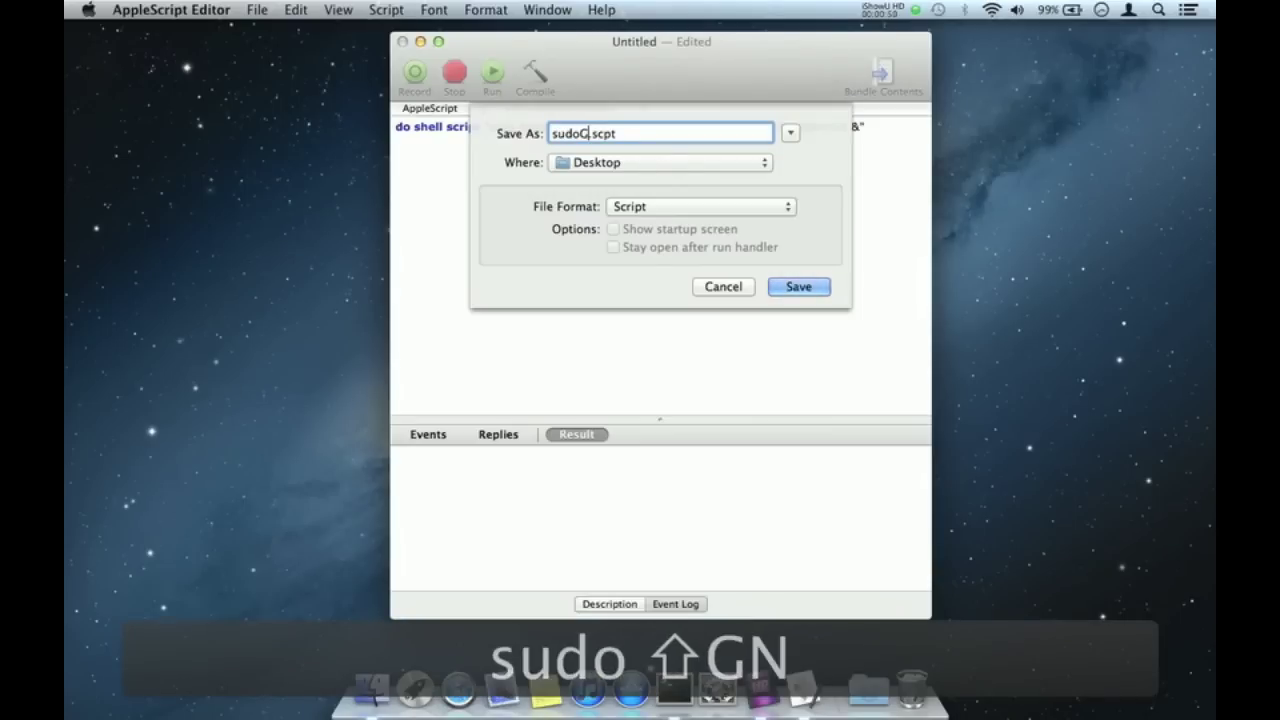
pyautogui.write('NS3')
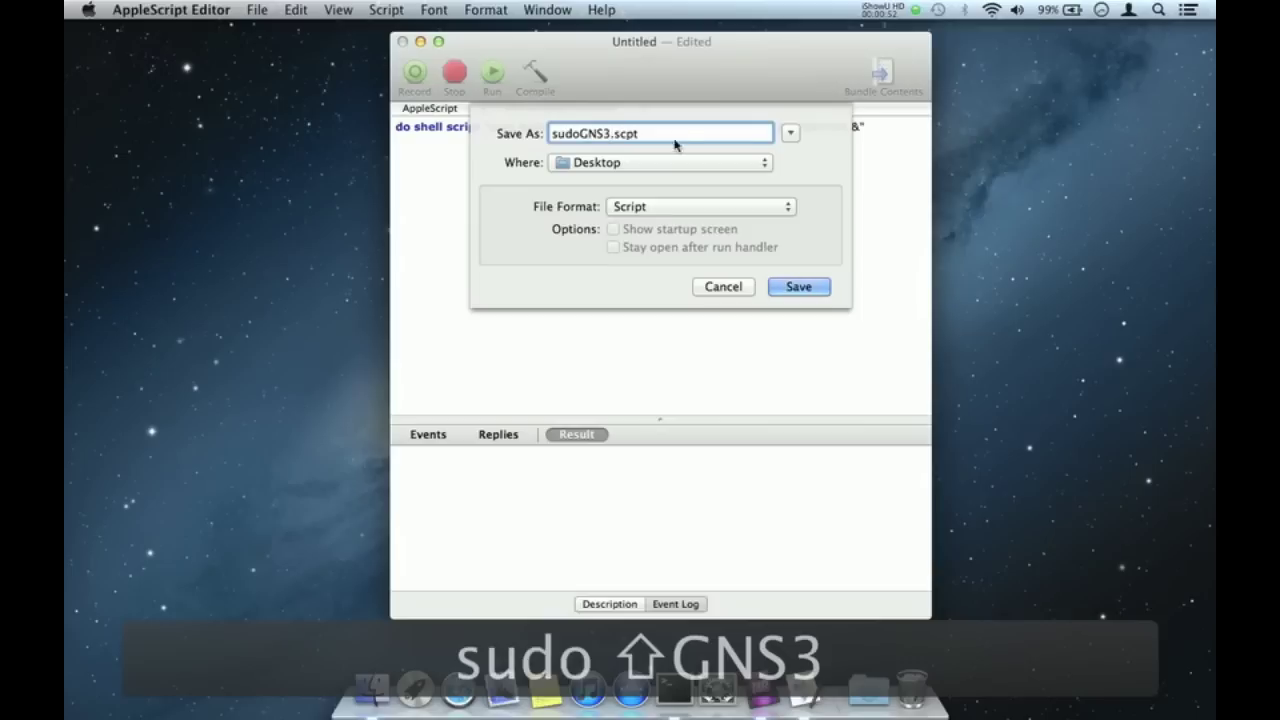
pyautogui.click(666, 208)
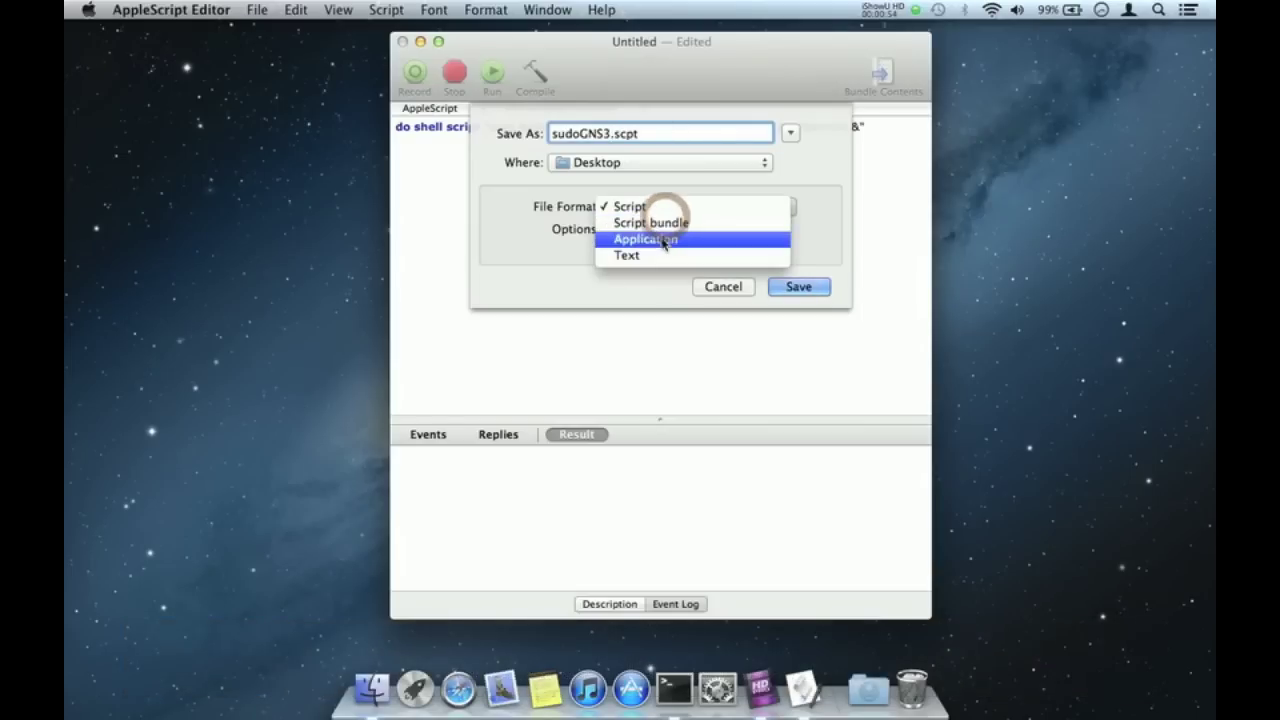
pyautogui.click(664, 241)
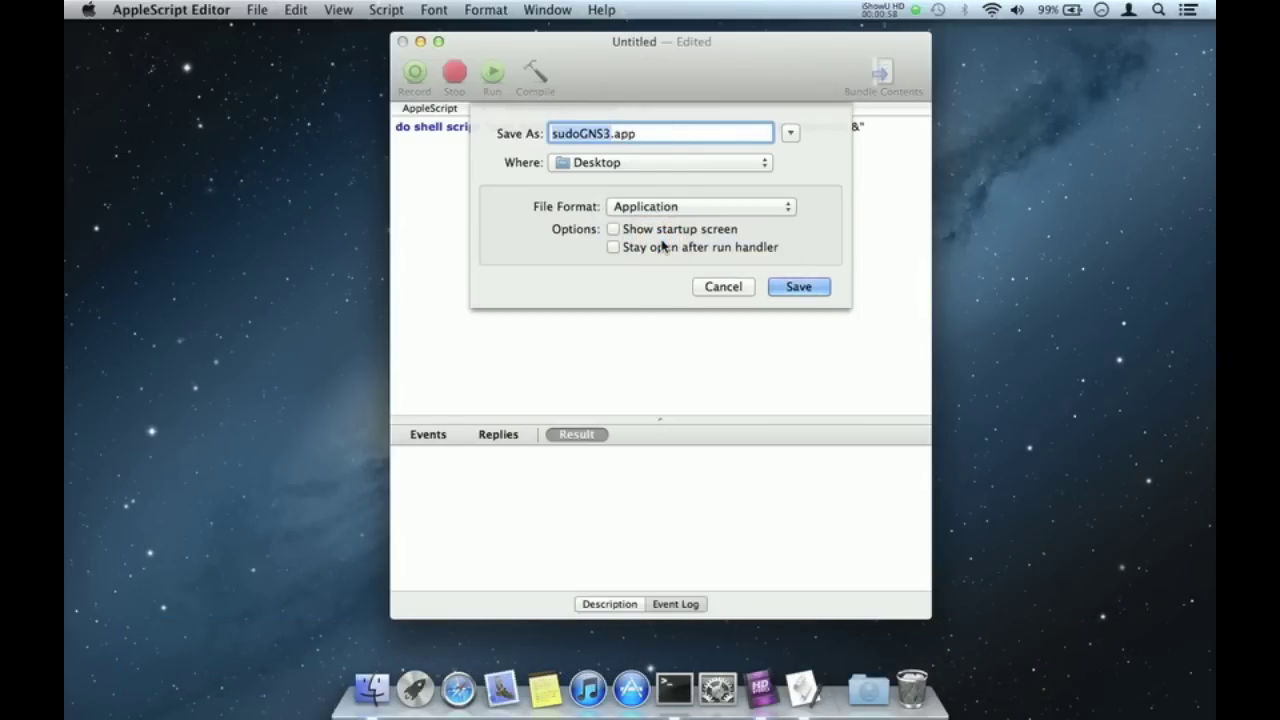
pyautogui.click(792, 289)
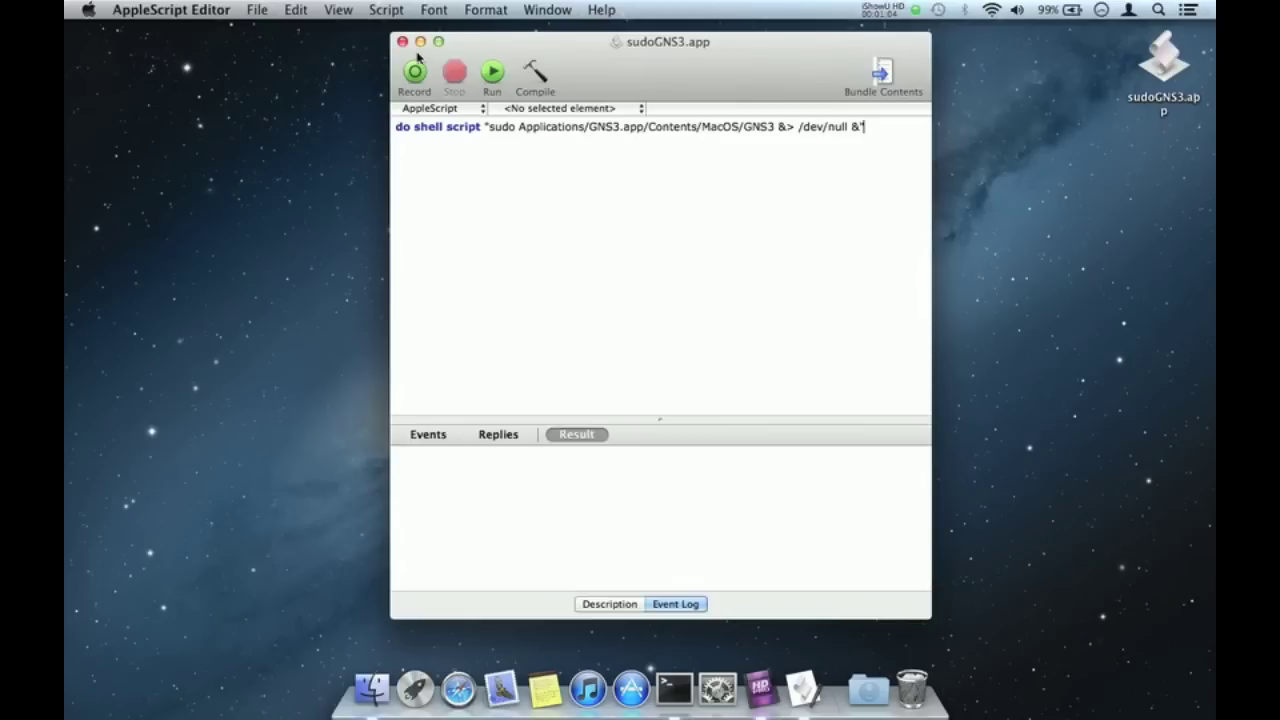
pyautogui.click(402, 41)
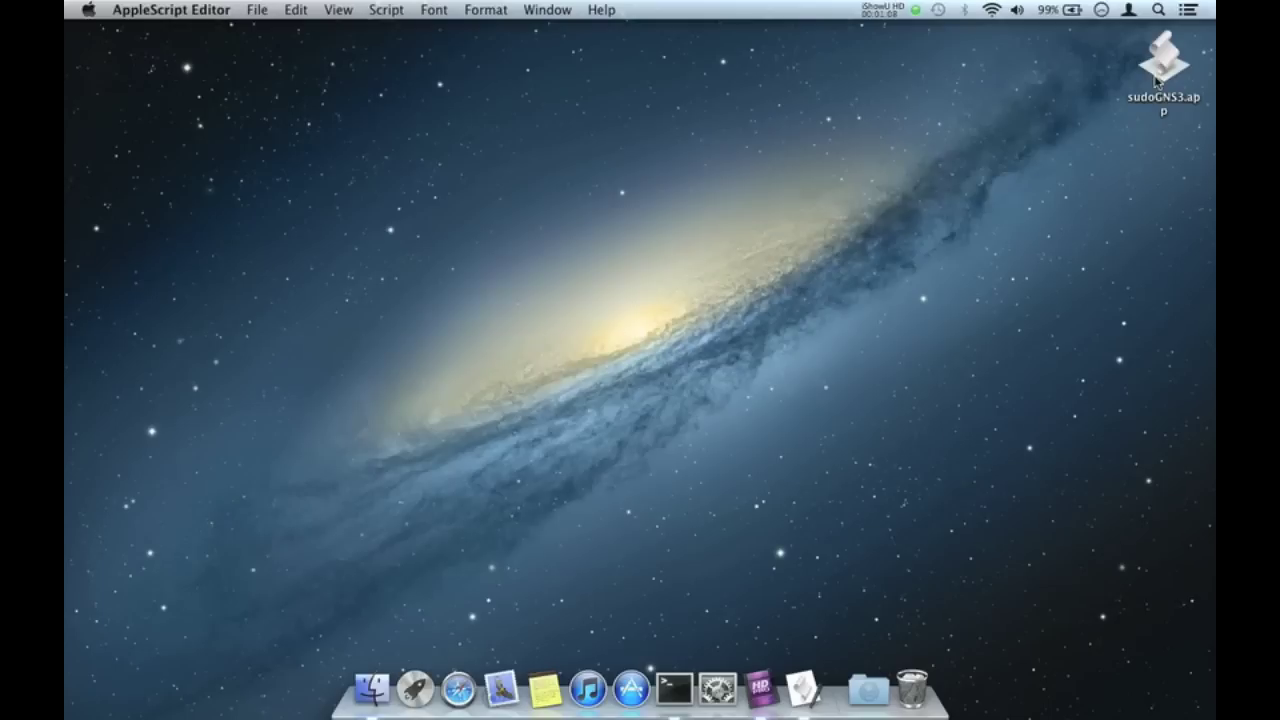
# Launch GNS3 through sudoGNS3.app, skip the New Project prompt, and place a c3600 router R1 and cloud C1.
pyautogui.doubleClick(1157, 82)
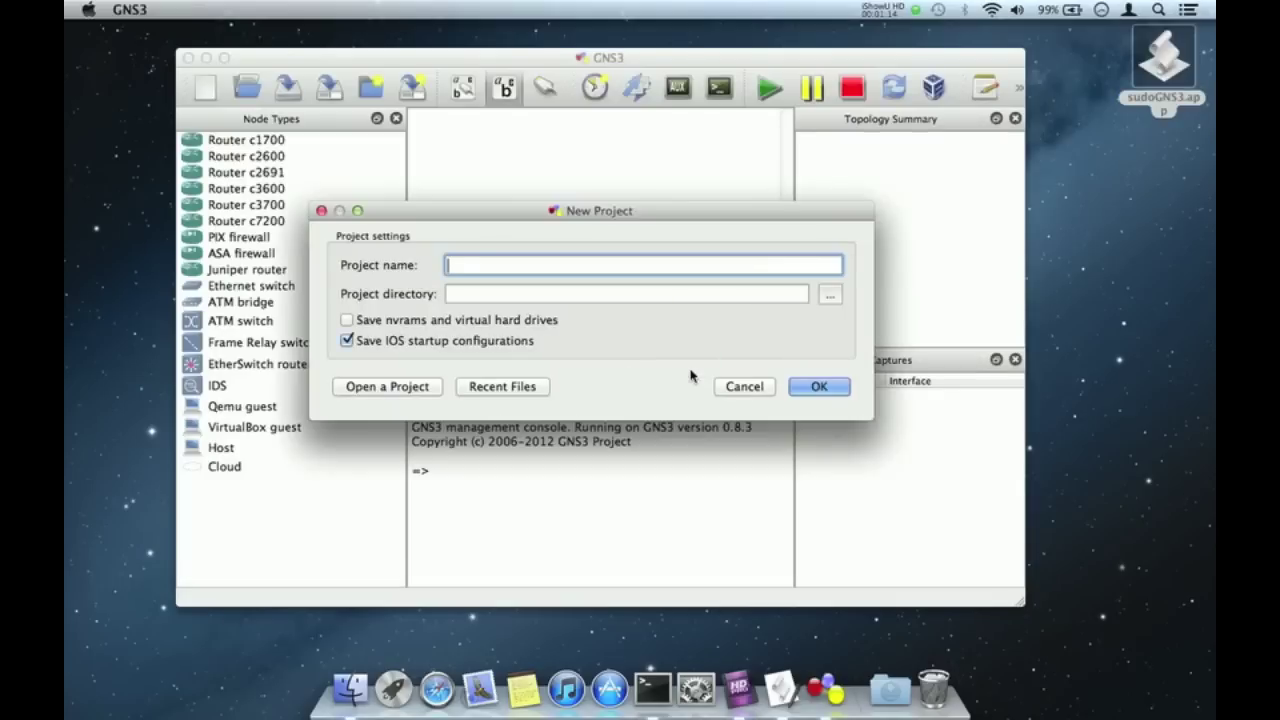
pyautogui.press('Escape')
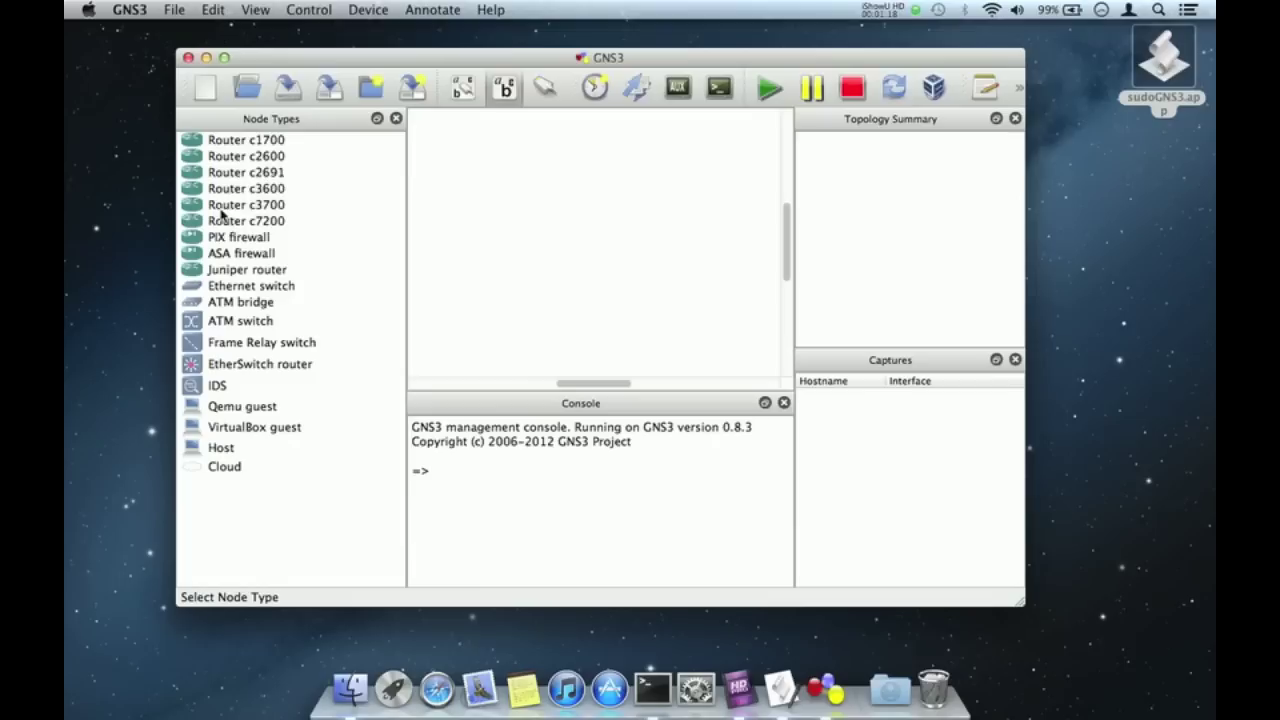
pyautogui.moveTo(228, 193); pyautogui.dragTo(448, 205)
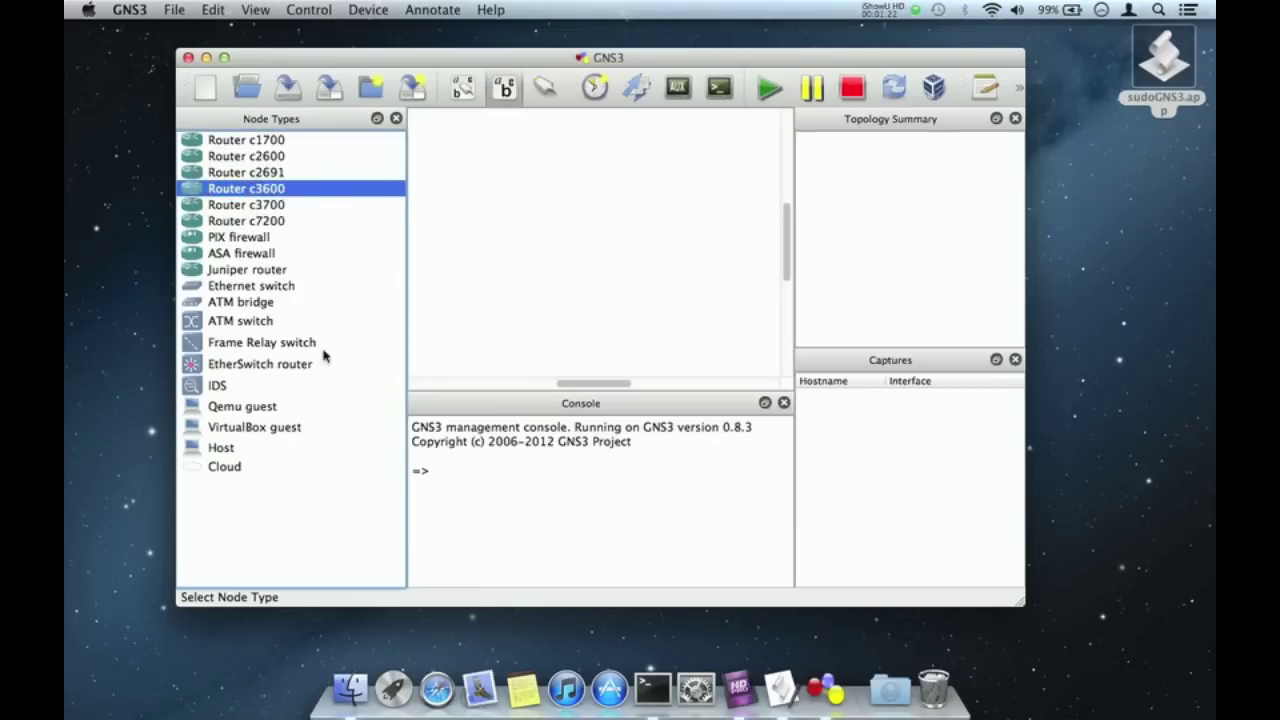
pyautogui.moveTo(234, 466); pyautogui.dragTo(629, 234)
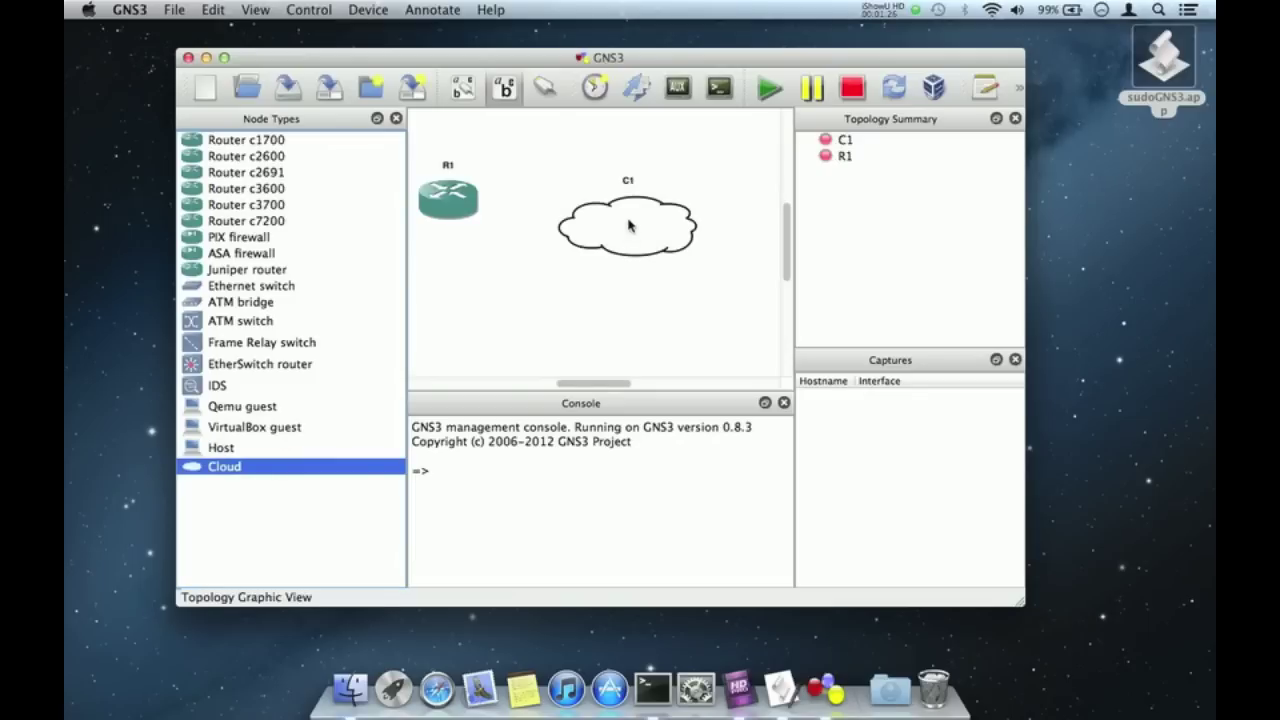
# Give cloud C1 the generic Ethernet interface en0.
pyautogui.doubleClick(627, 220)
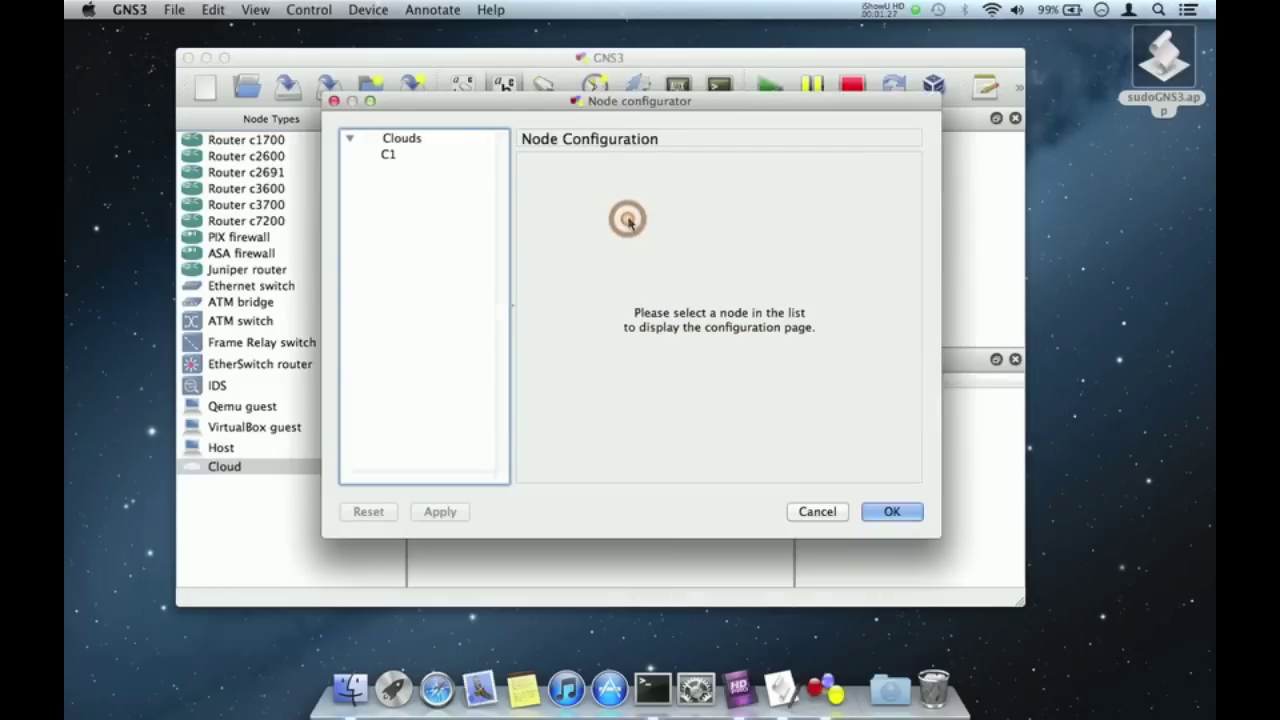
pyautogui.click(387, 155)
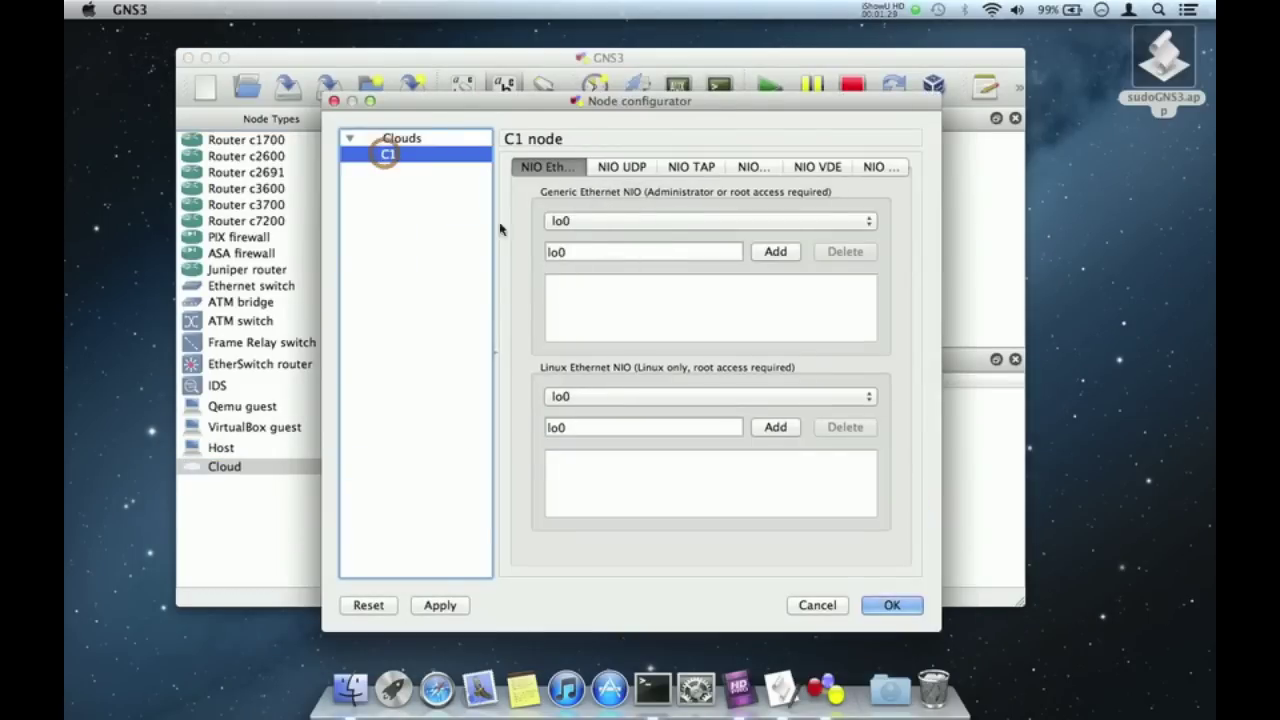
pyautogui.click(604, 222)
pyautogui.click(592, 268)
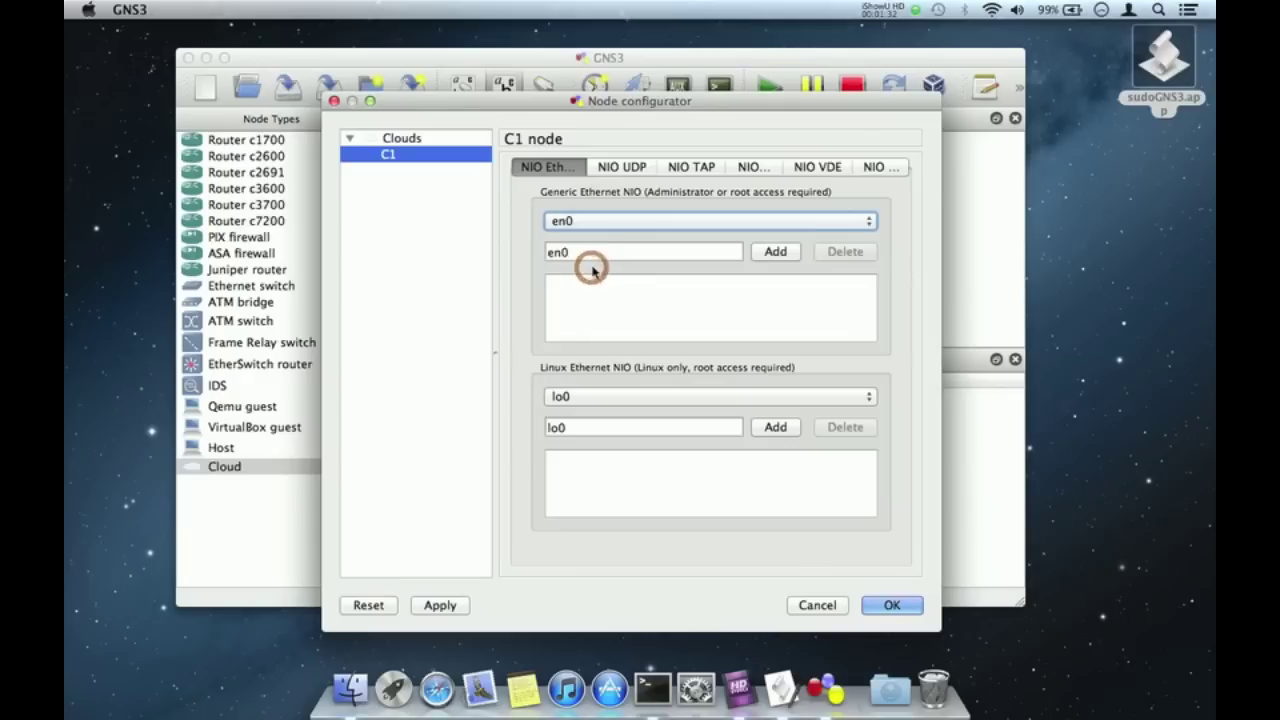
pyautogui.click(770, 252)
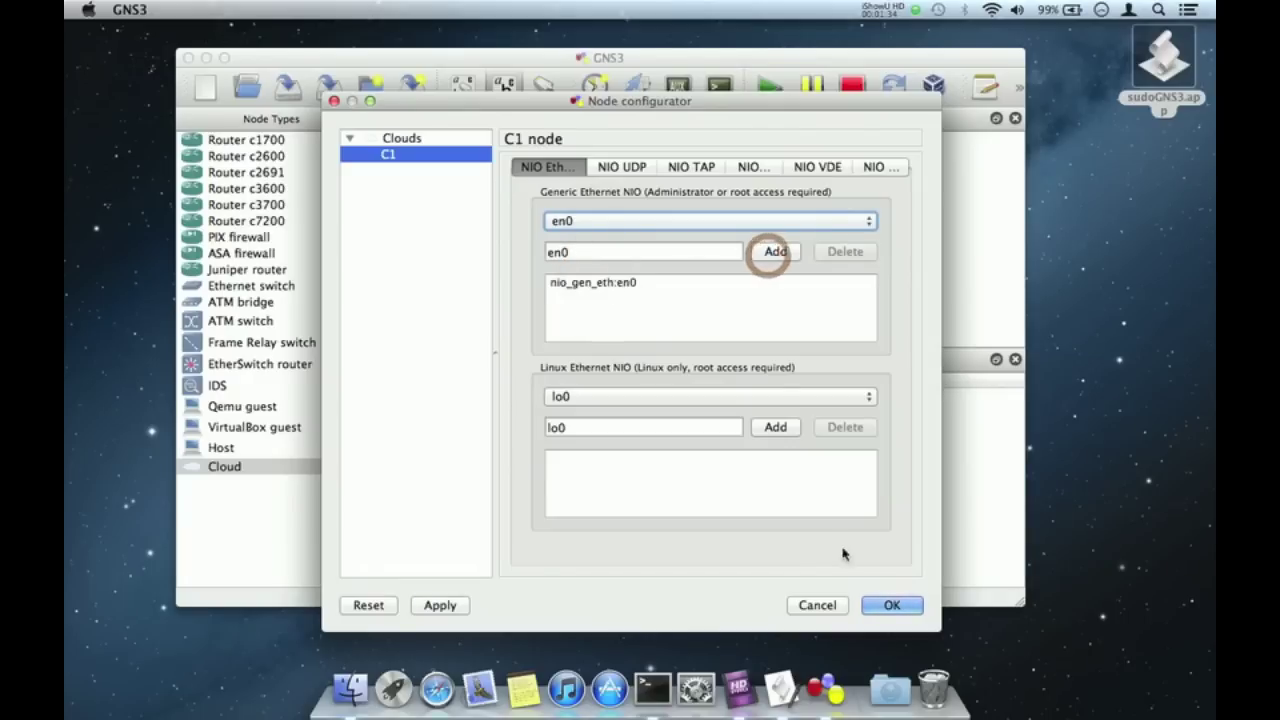
pyautogui.click(888, 605)
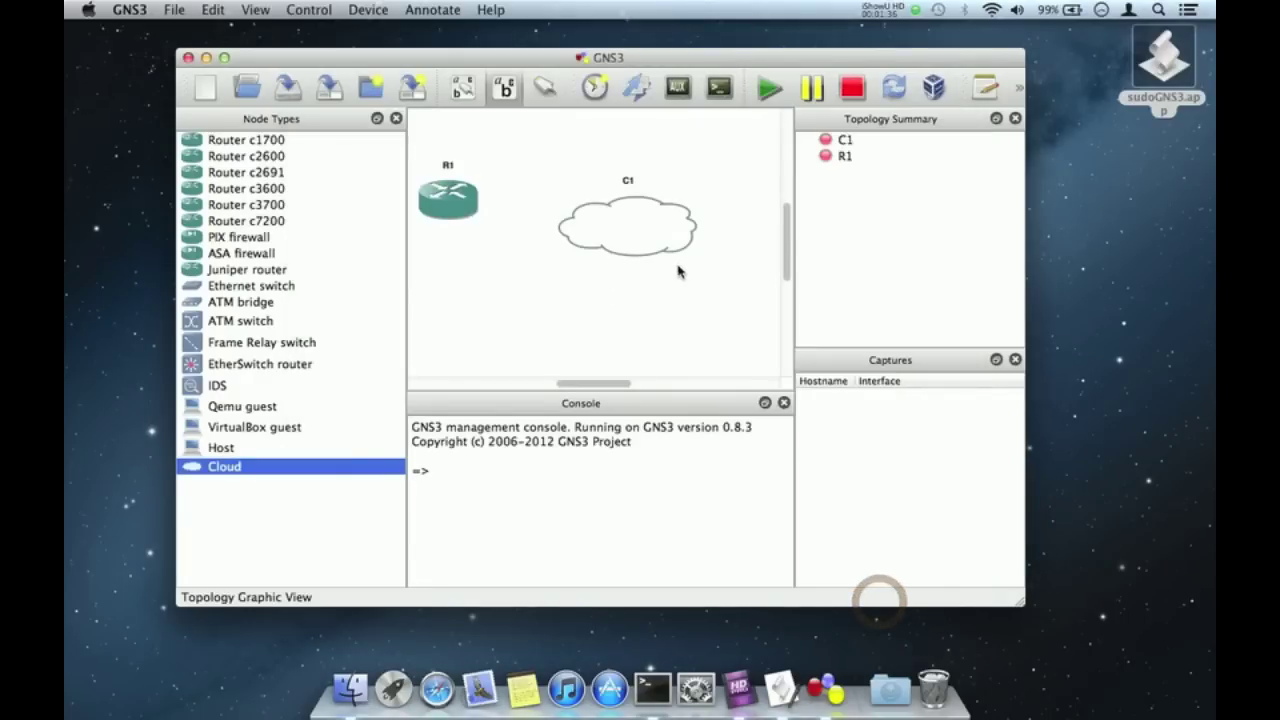
# Connect R1 to C1's en0 interface with a FastEthernet link.
pyautogui.moveTo(631, 226); pyautogui.dragTo(631, 201)
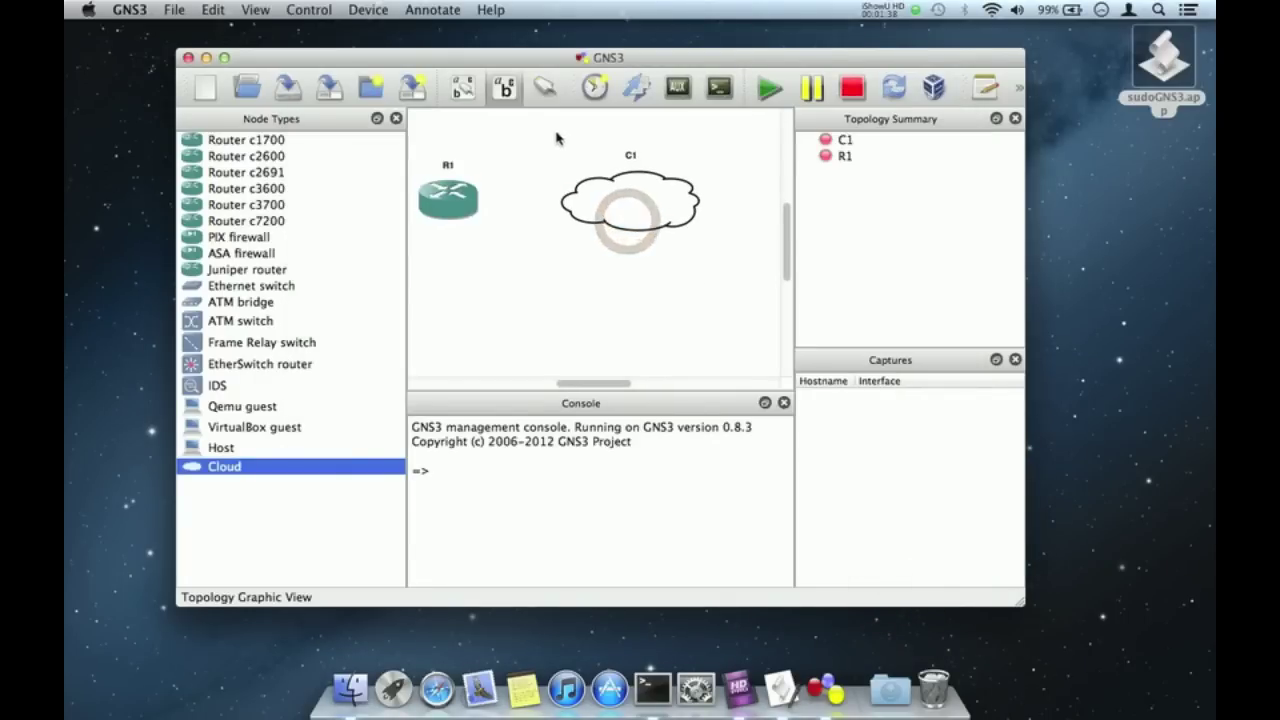
pyautogui.click(543, 88)
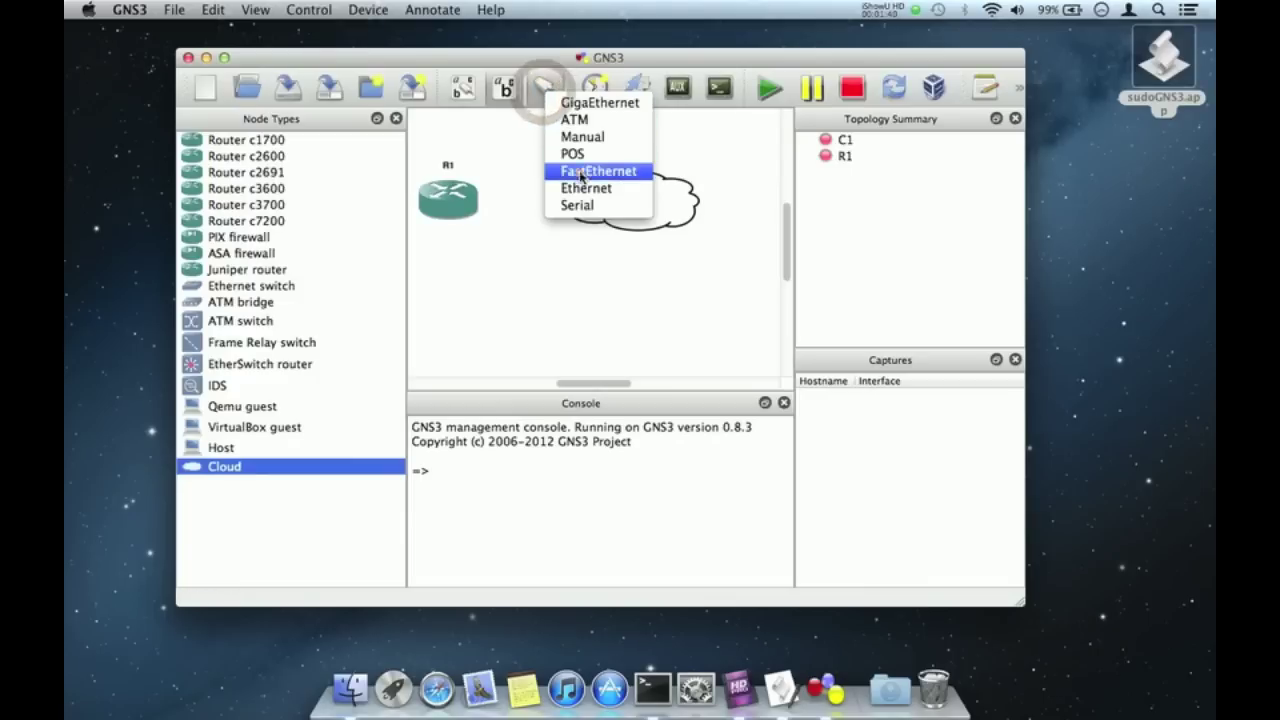
pyautogui.click(576, 171)
pyautogui.click(455, 200)
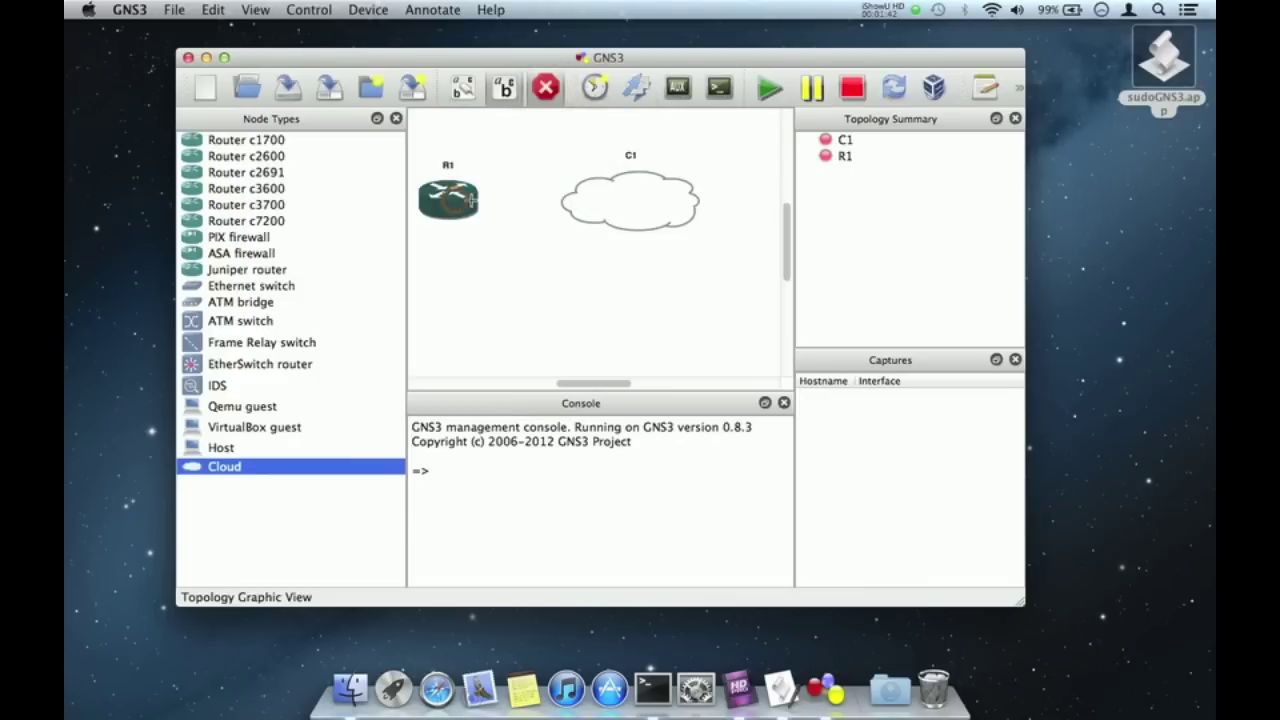
pyautogui.click(602, 200)
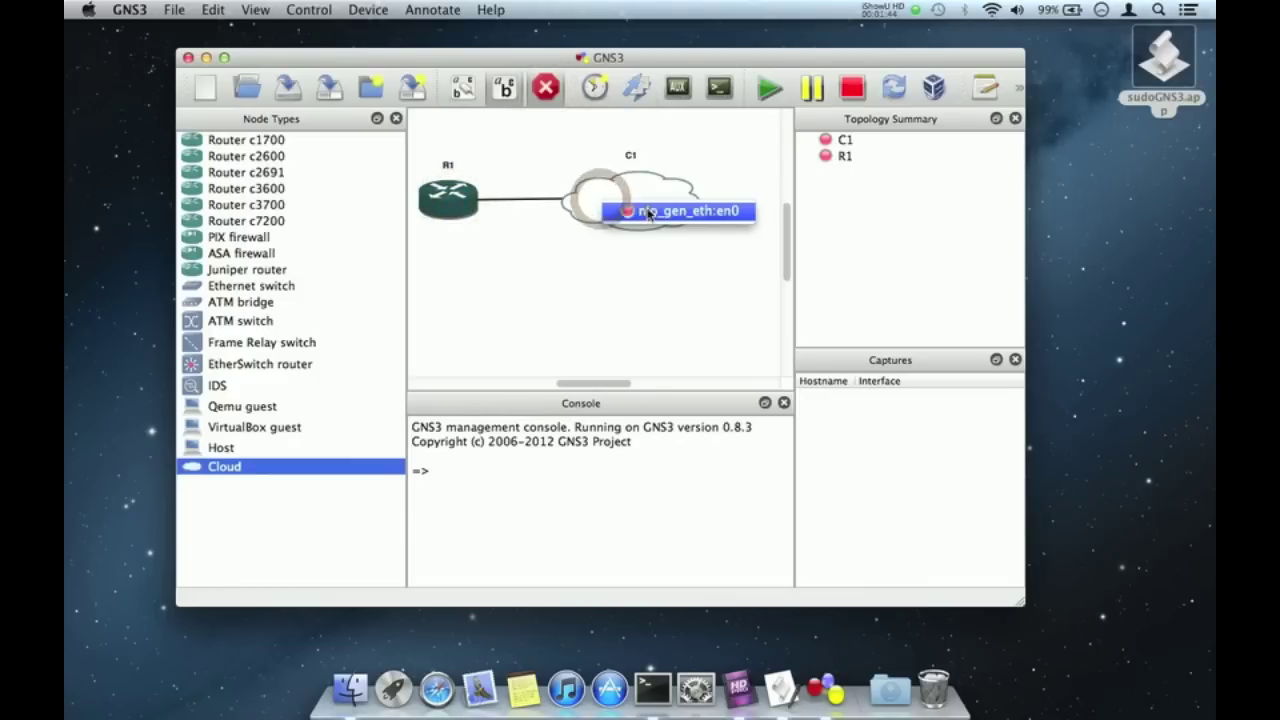
pyautogui.click(645, 209)
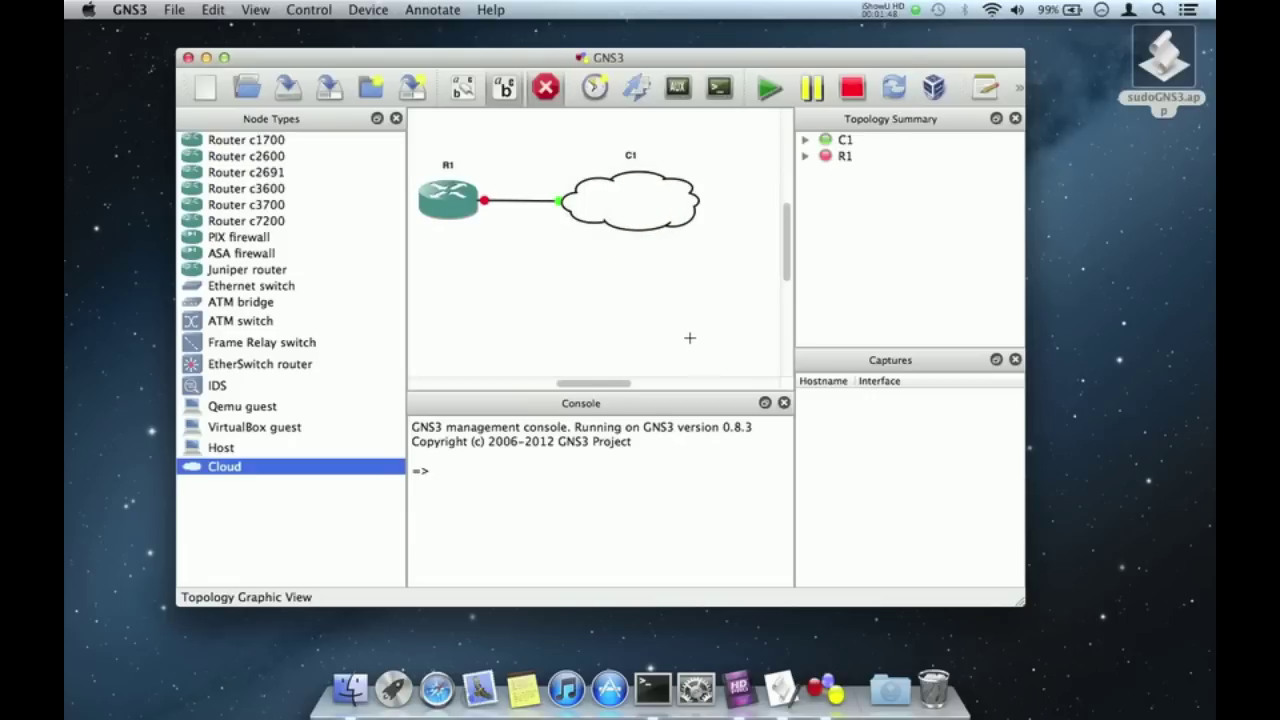
pyautogui.click(546, 88)
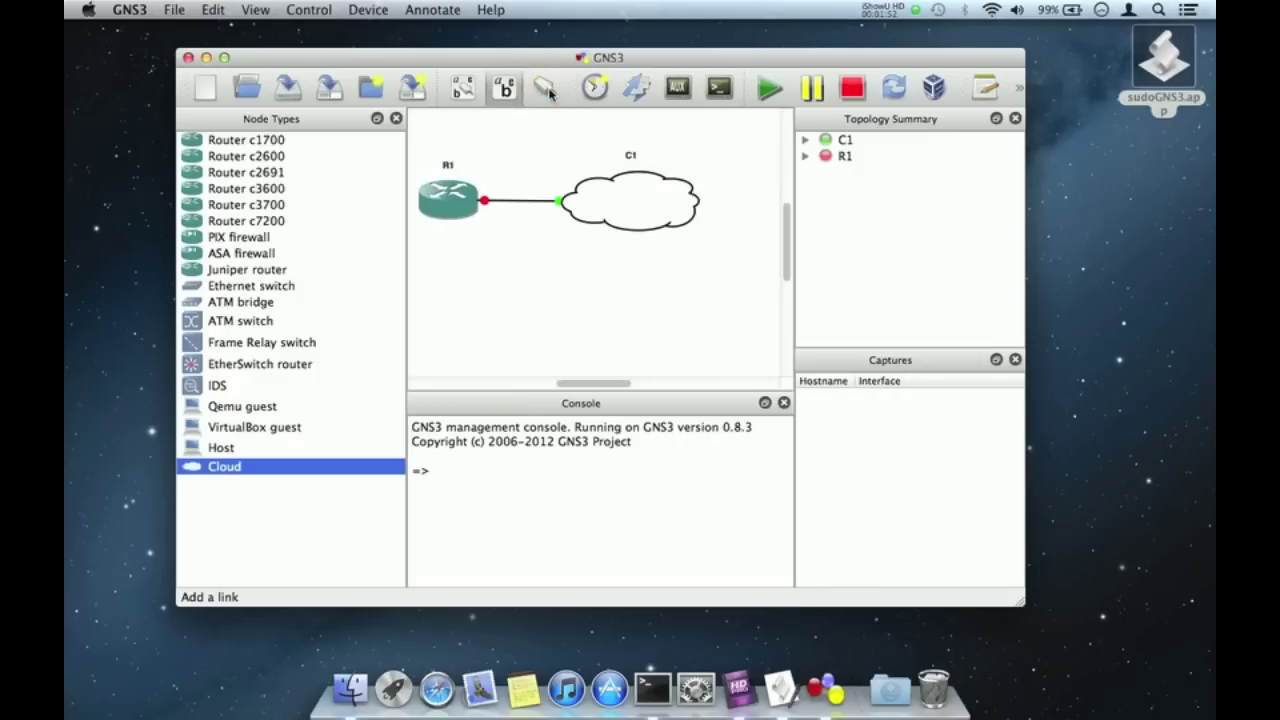
# Quit GNS3 without saving the topology and select the sudoGNS3.app desktop icon.
pyautogui.press('super+q')
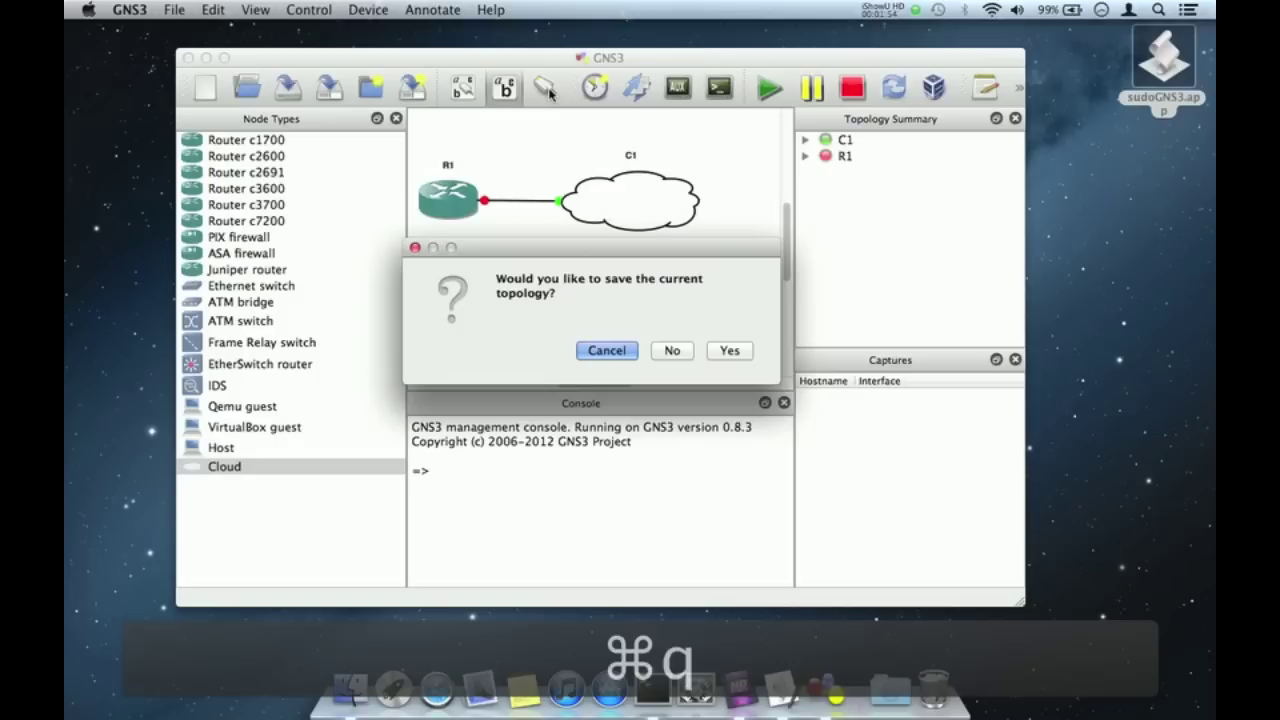
pyautogui.press('Right')
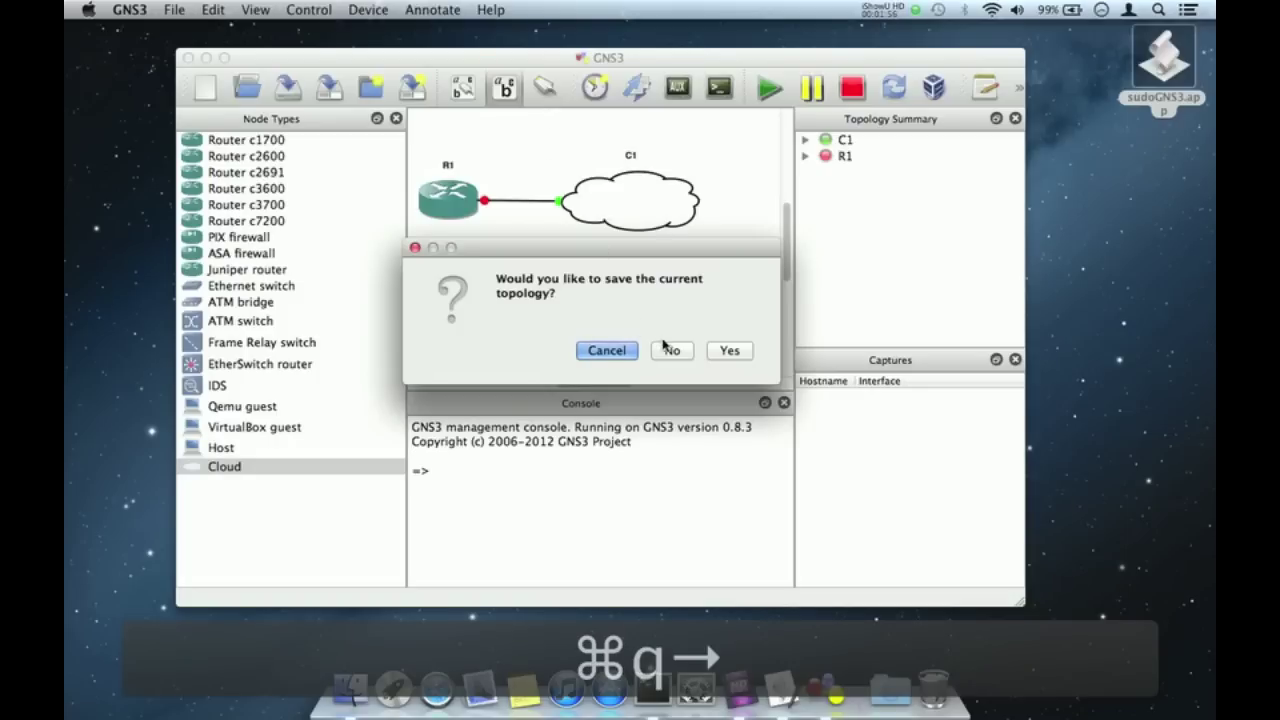
pyautogui.click(668, 349)
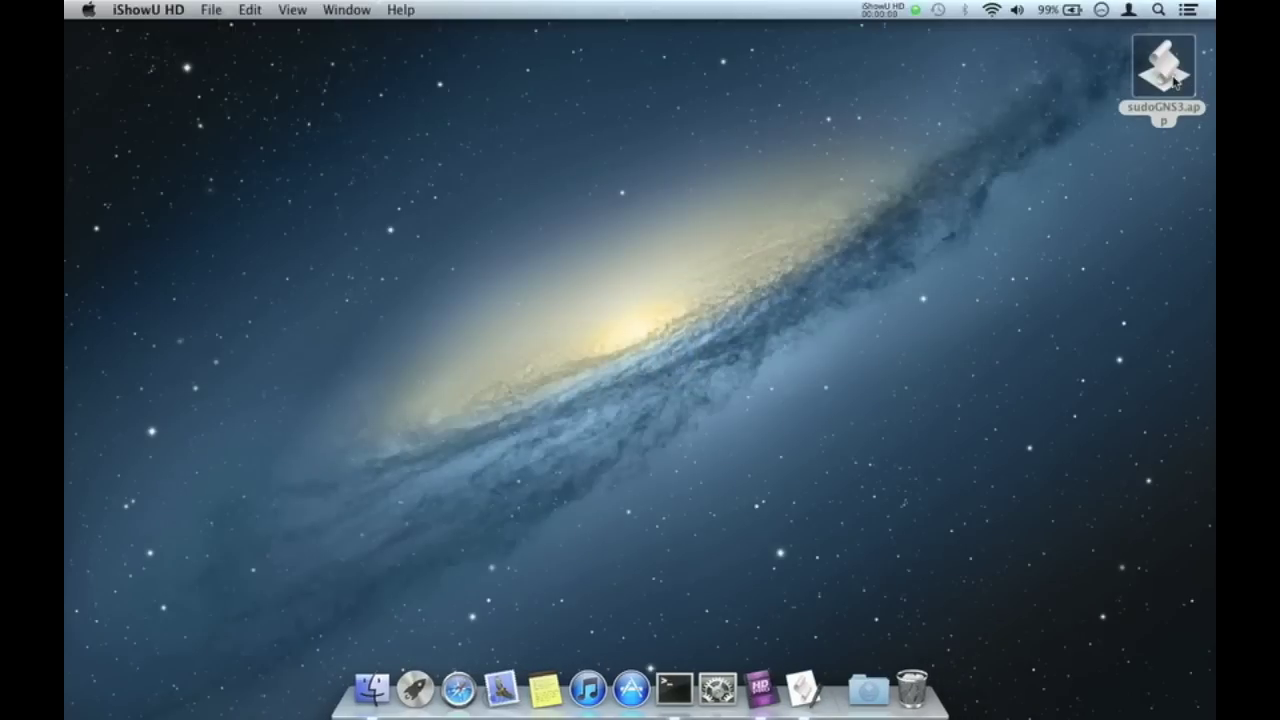
pyautogui.click(1175, 81)
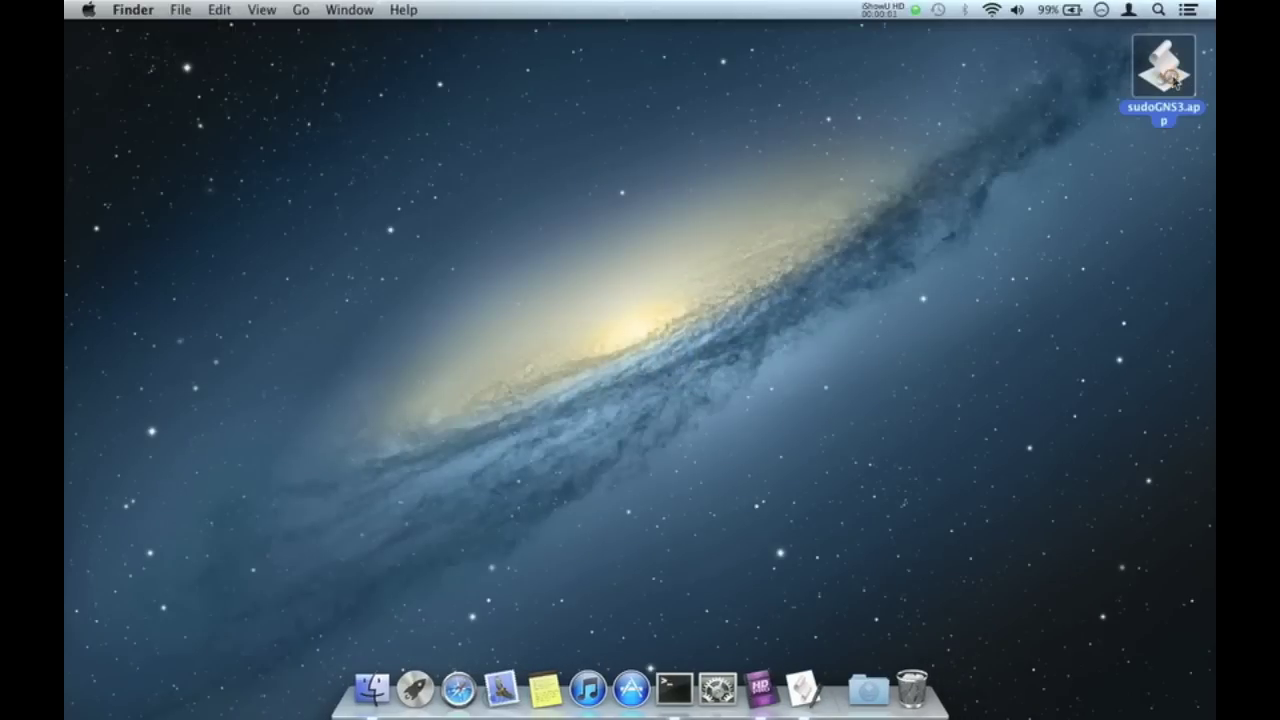
# Show the Info panel for sudoGNS3.app and open GNS3.app's package contents from Applications.
pyautogui.press('super+i')
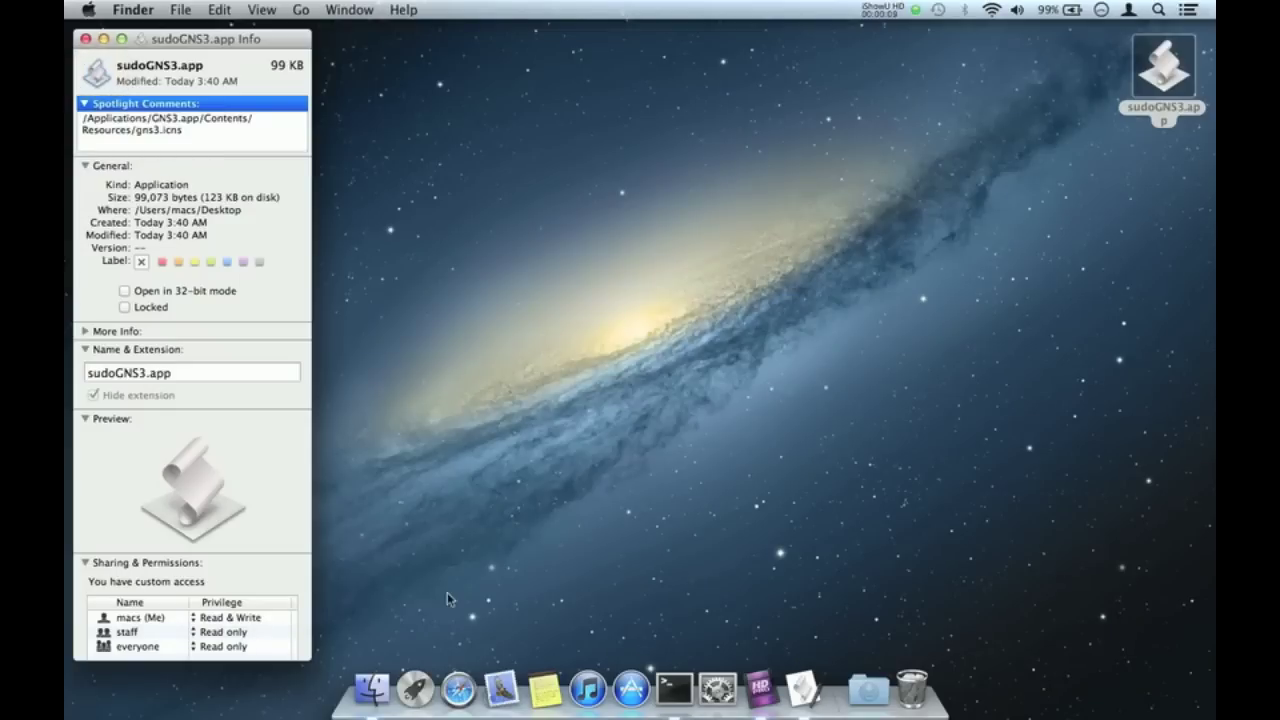
pyautogui.click(378, 684)
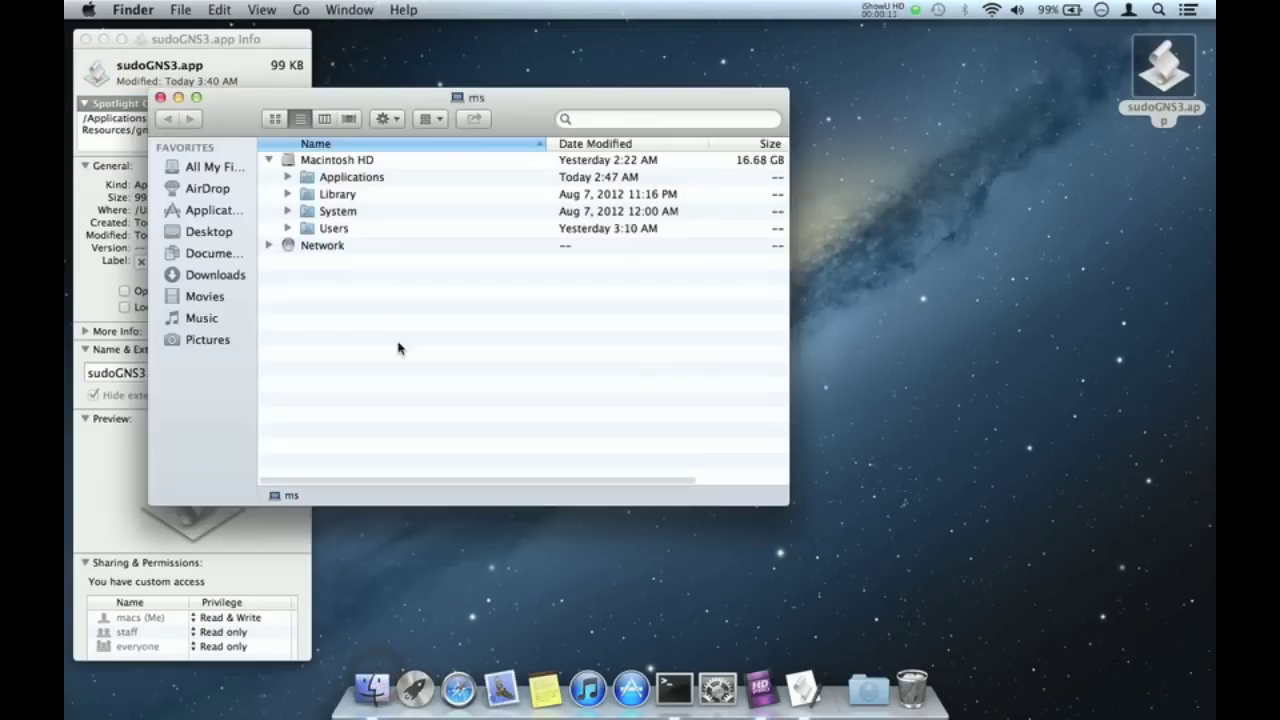
pyautogui.moveTo(240, 119); pyautogui.dragTo(410, 113)
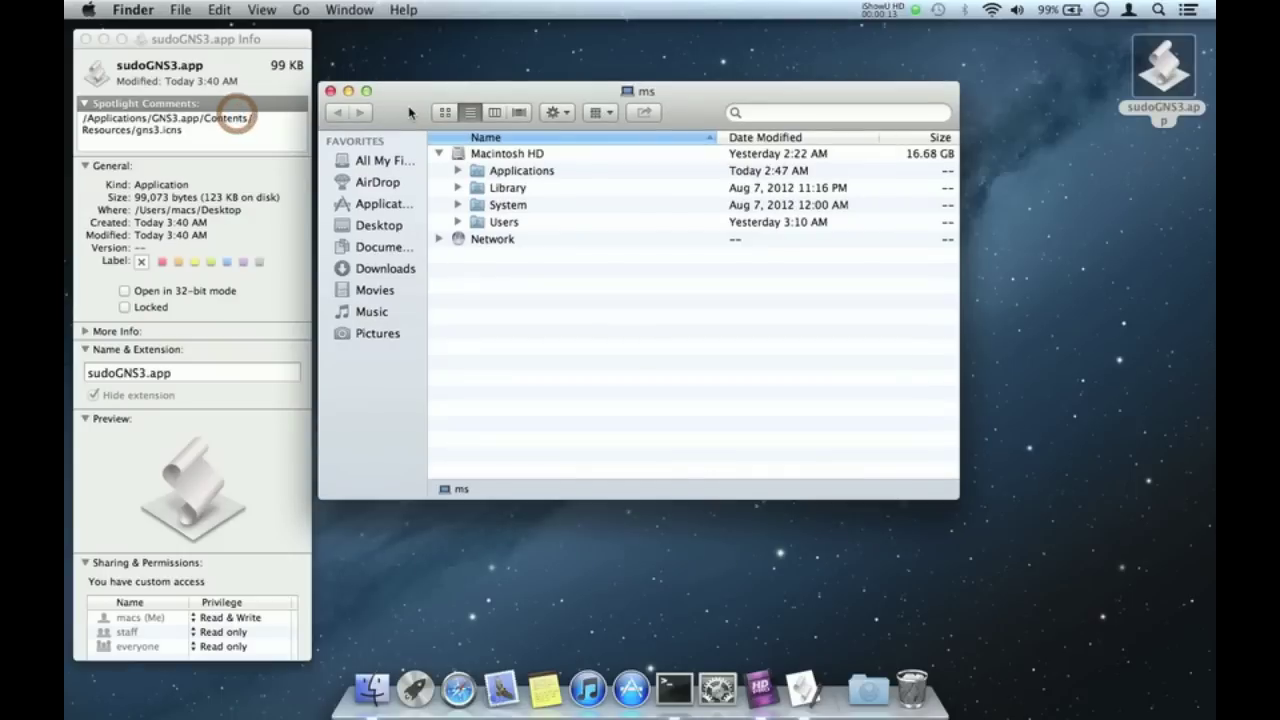
pyautogui.click(370, 206)
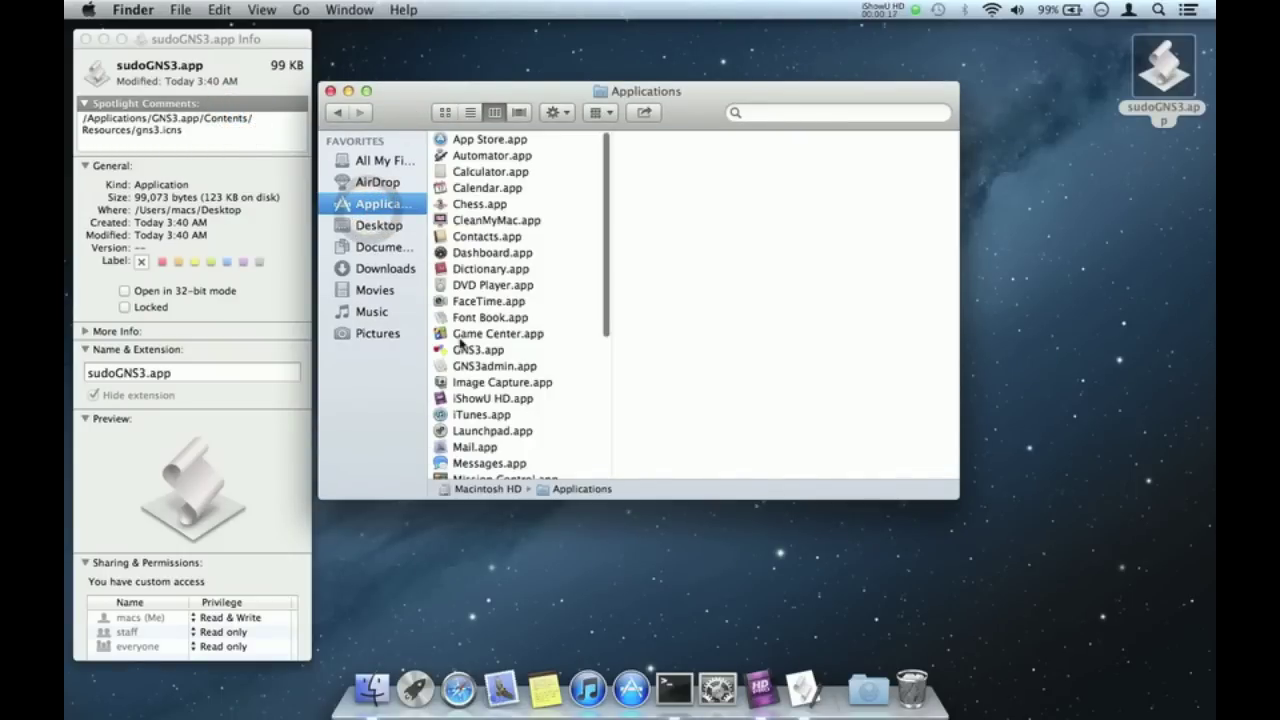
pyautogui.rightClick(466, 350)
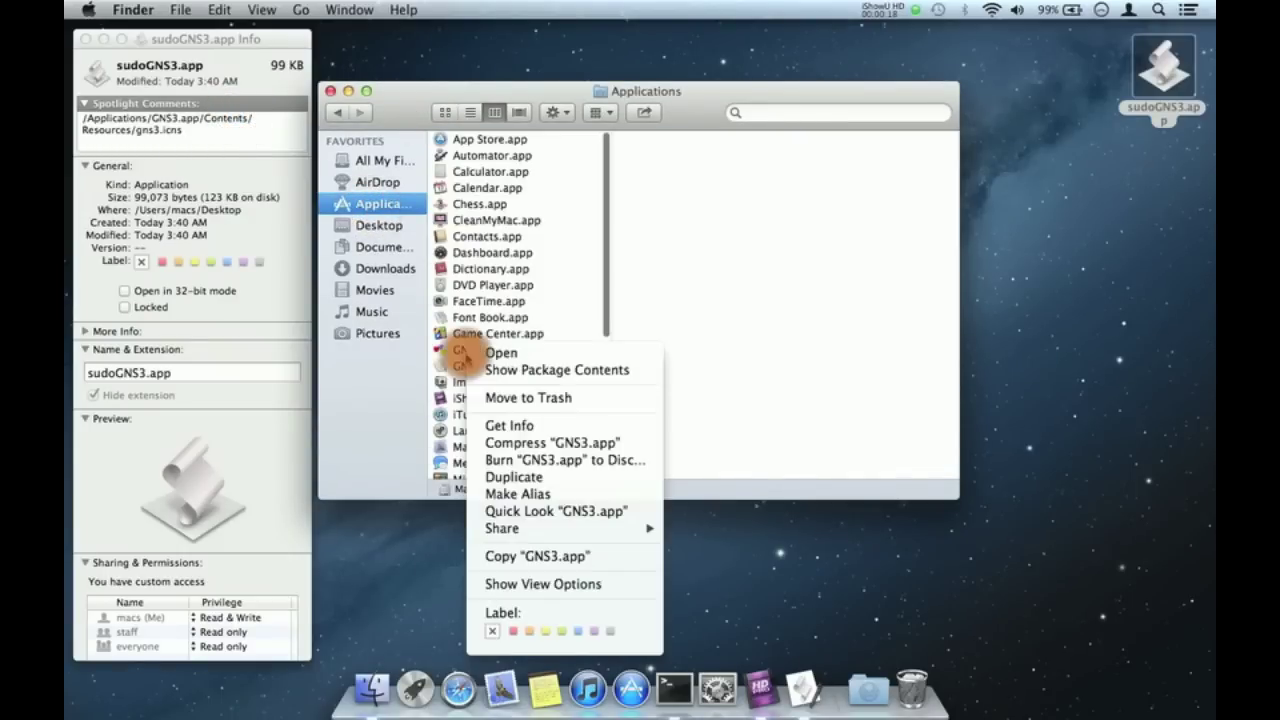
pyautogui.click(502, 370)
# Apply gns3.icns from GNS3.app's Contents/Resources as the icon of sudoGNS3.app.
pyautogui.press('Right')
pyautogui.press('Down')
pyautogui.press('Right')
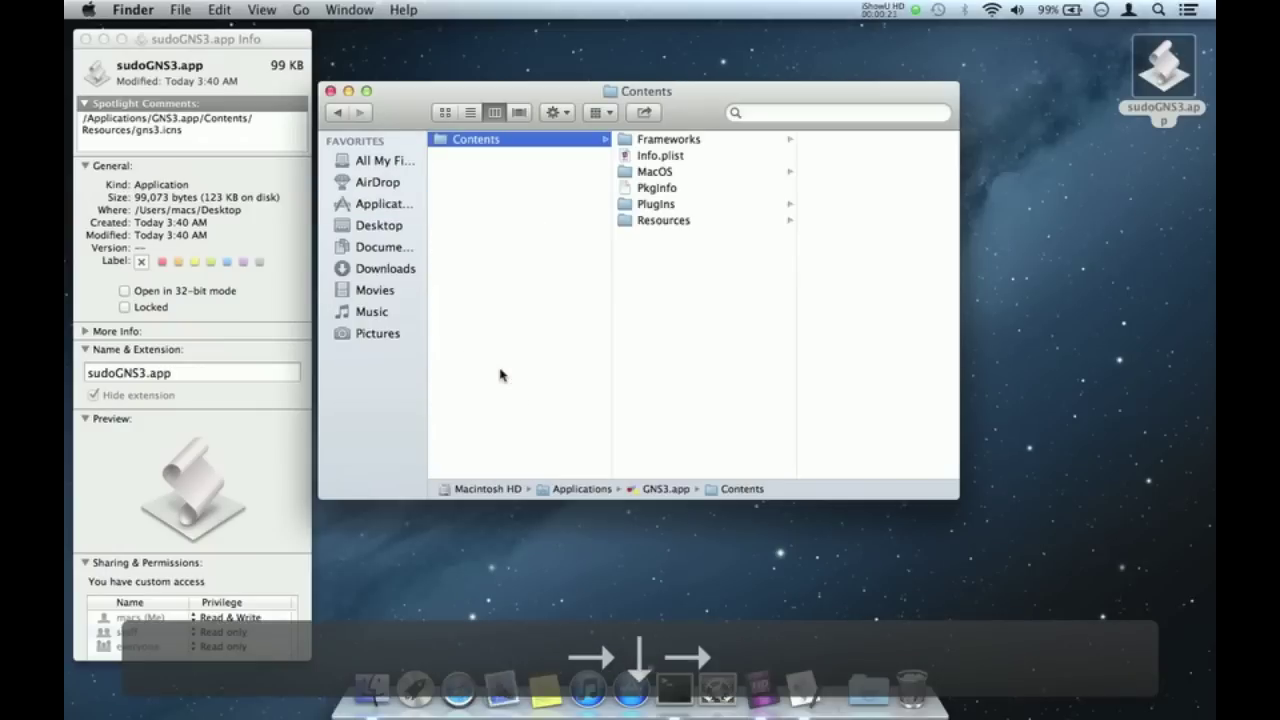
pyautogui.press('Down')
pyautogui.press('Down')
pyautogui.press('Down')
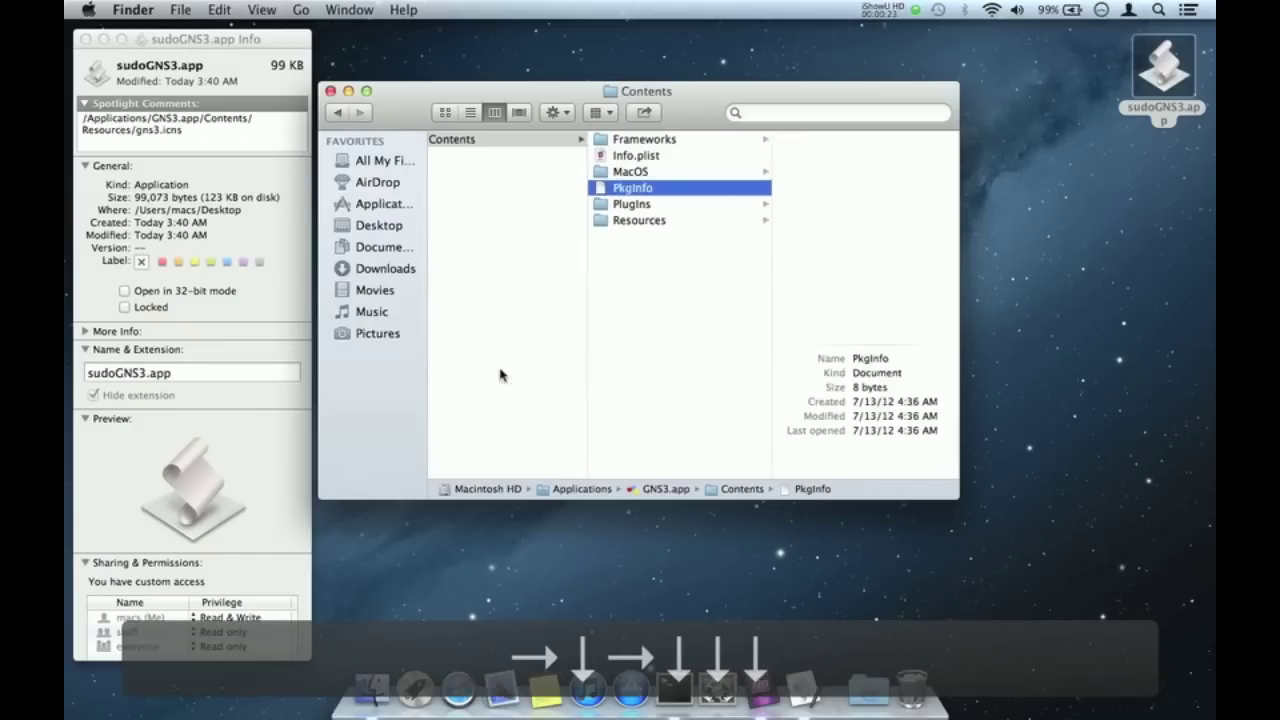
pyautogui.press('Down')
pyautogui.press('Down')
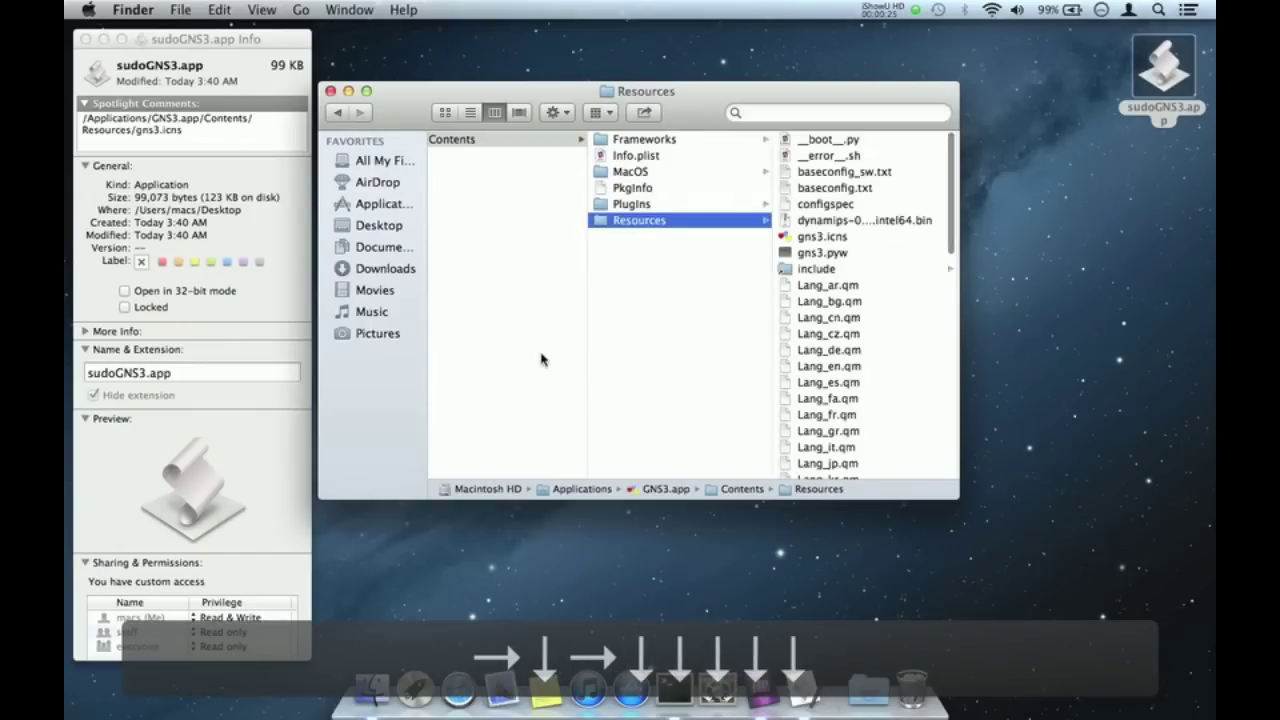
pyautogui.click(811, 239)
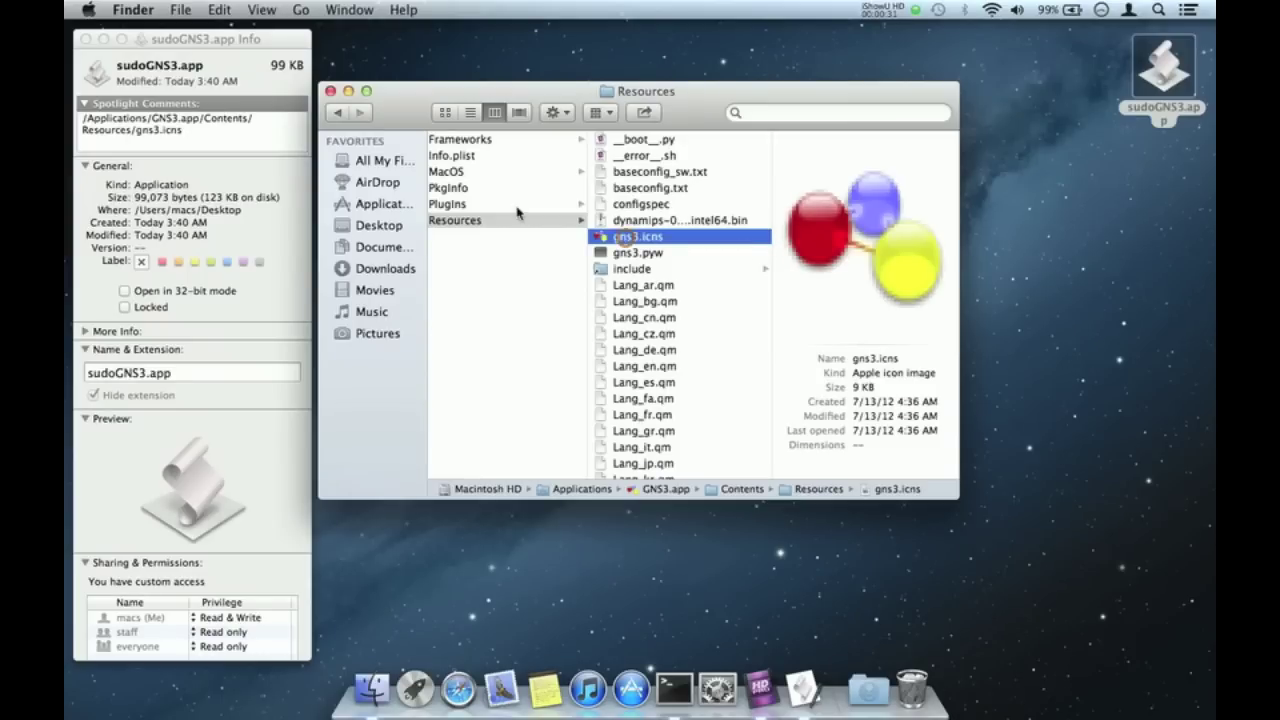
pyautogui.moveTo(625, 237); pyautogui.dragTo(92, 72)
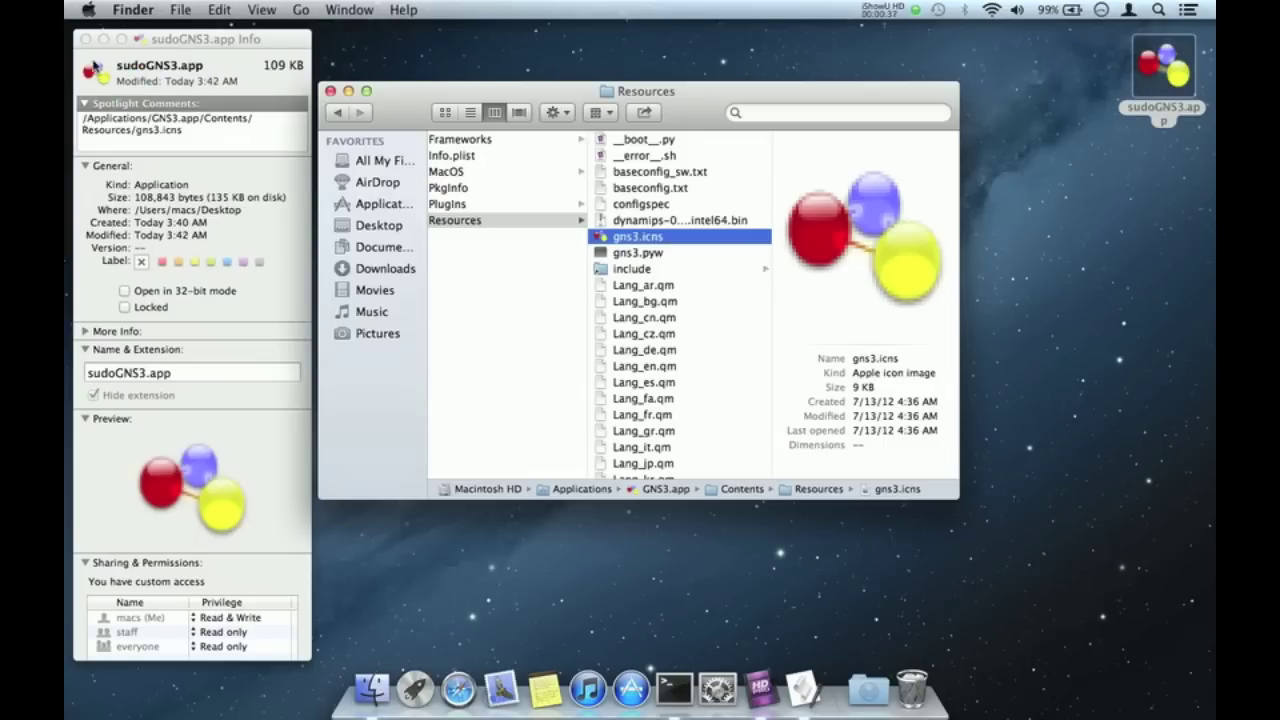
# Close the Info panel and Finder window, and move sudoGNS3.app to the desktop centre.
pyautogui.click(85, 39)
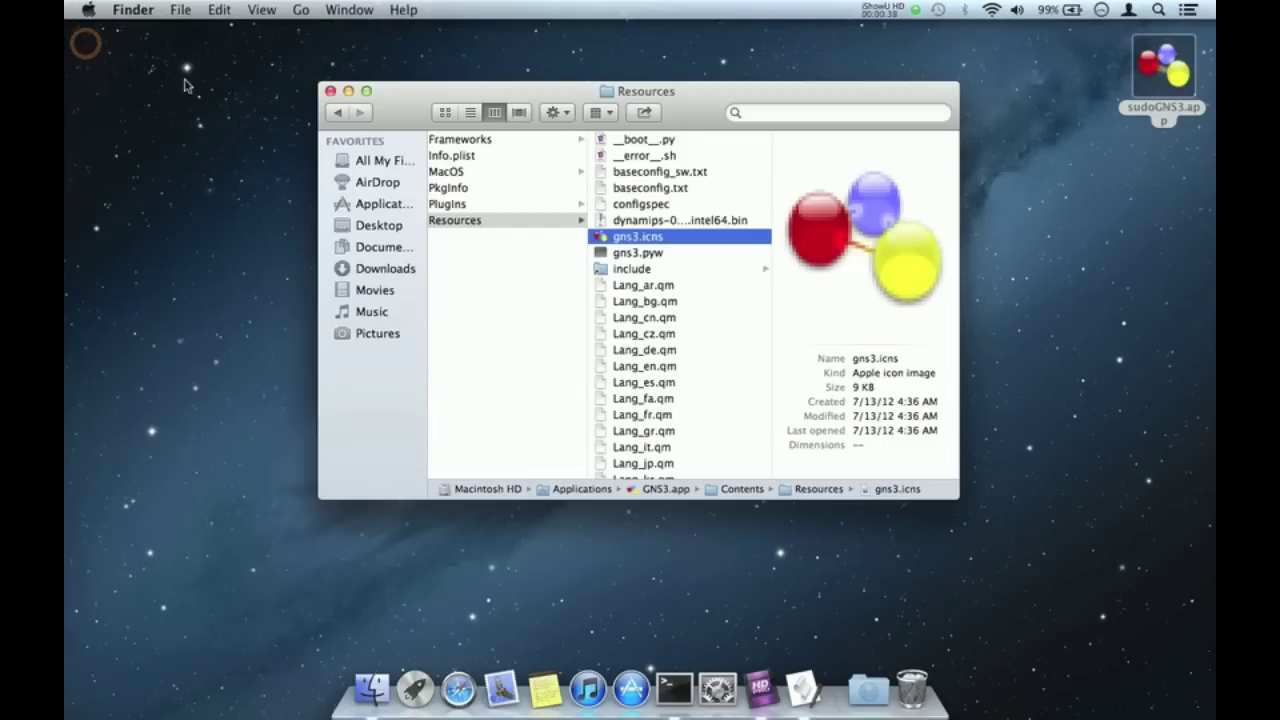
pyautogui.click(331, 91)
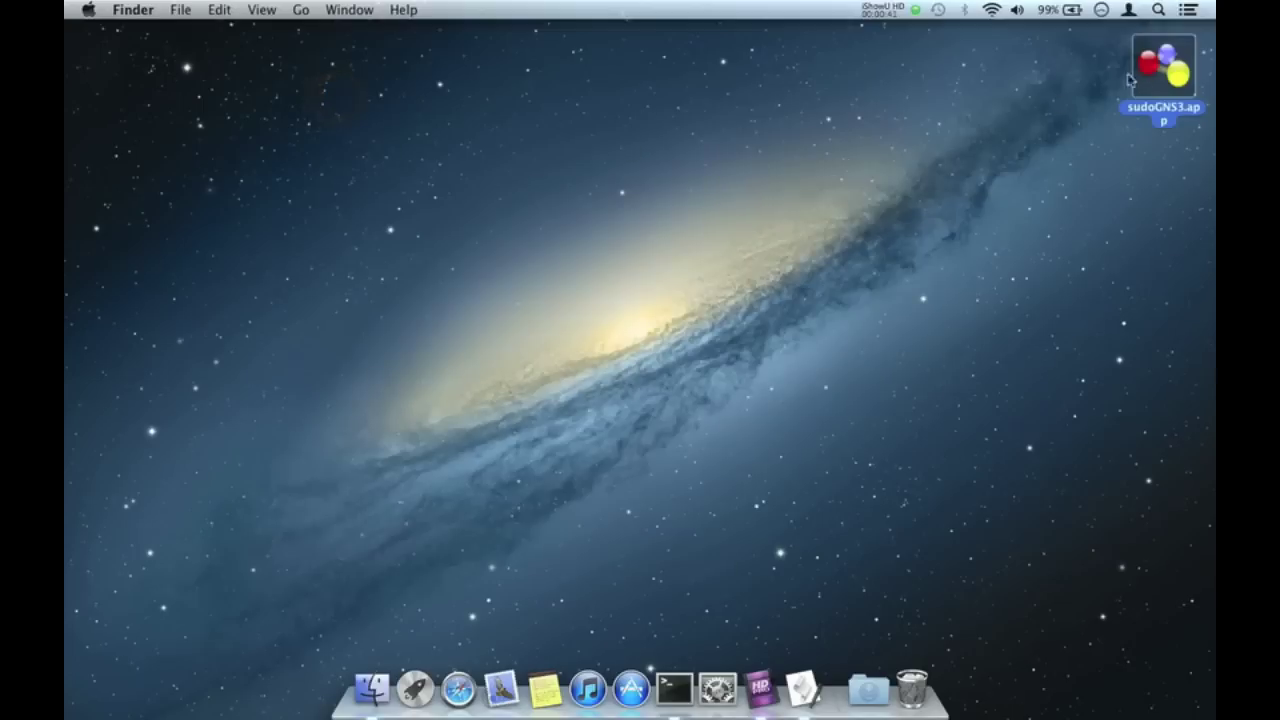
pyautogui.moveTo(1170, 72); pyautogui.dragTo(652, 460)
pyautogui.moveTo(655, 457); pyautogui.dragTo(655, 458)
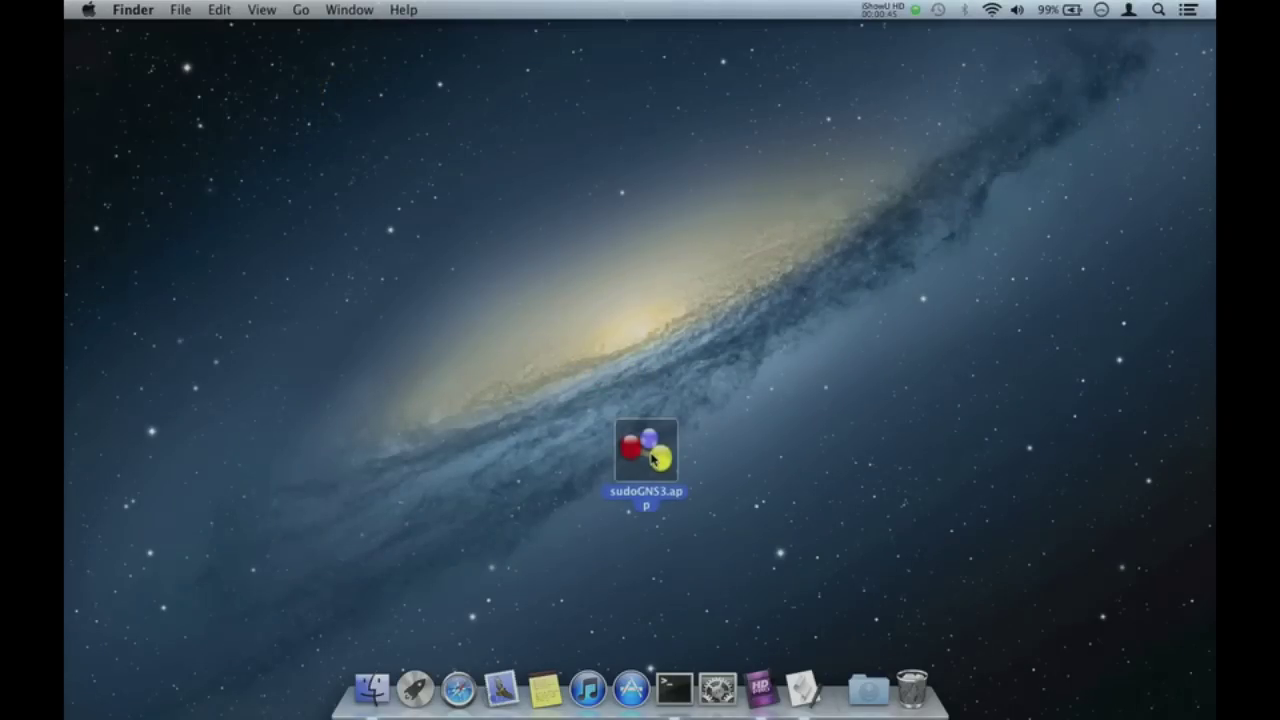